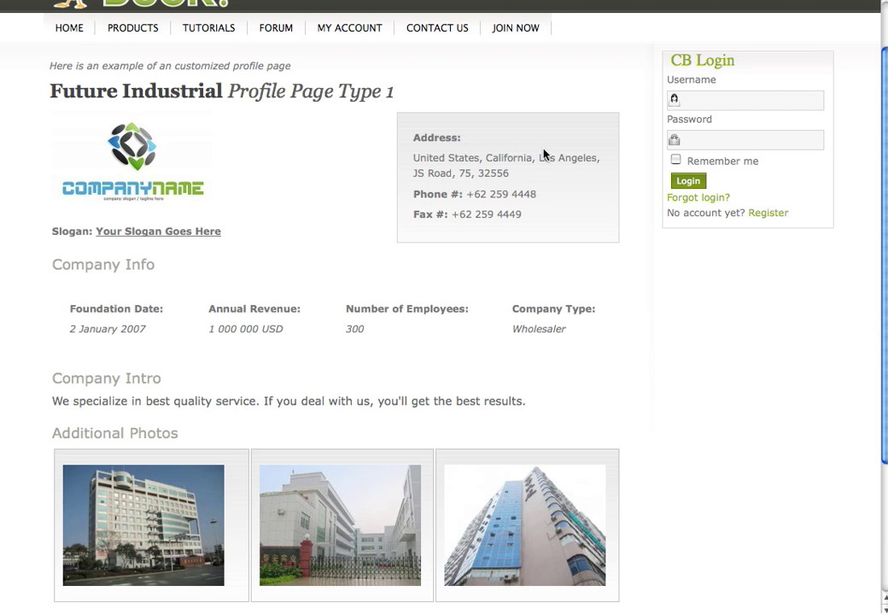
Step: On the front end, review the company's own profile: its Contact Information, Images and Company Info tabs
scroll(544, 155, up, 2)
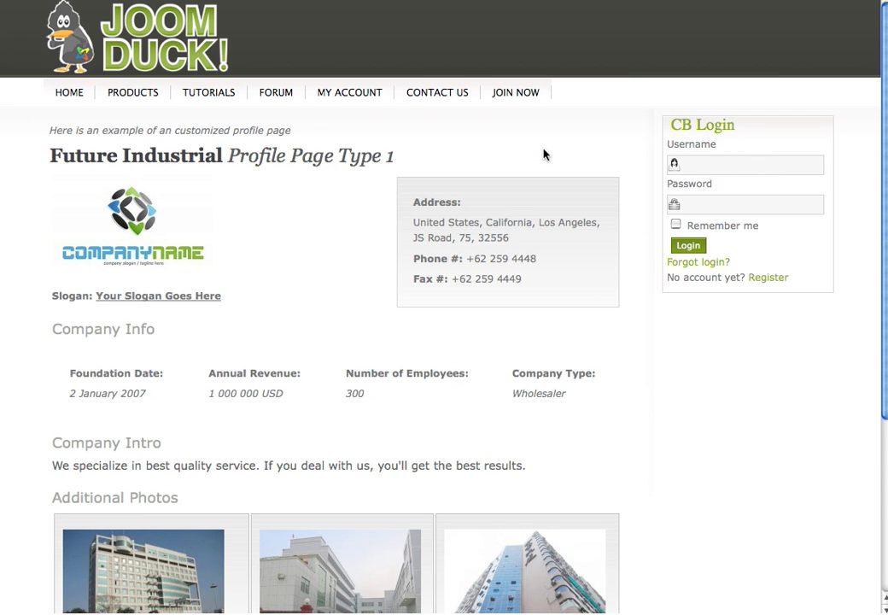
scroll(525, 150, down, 3)
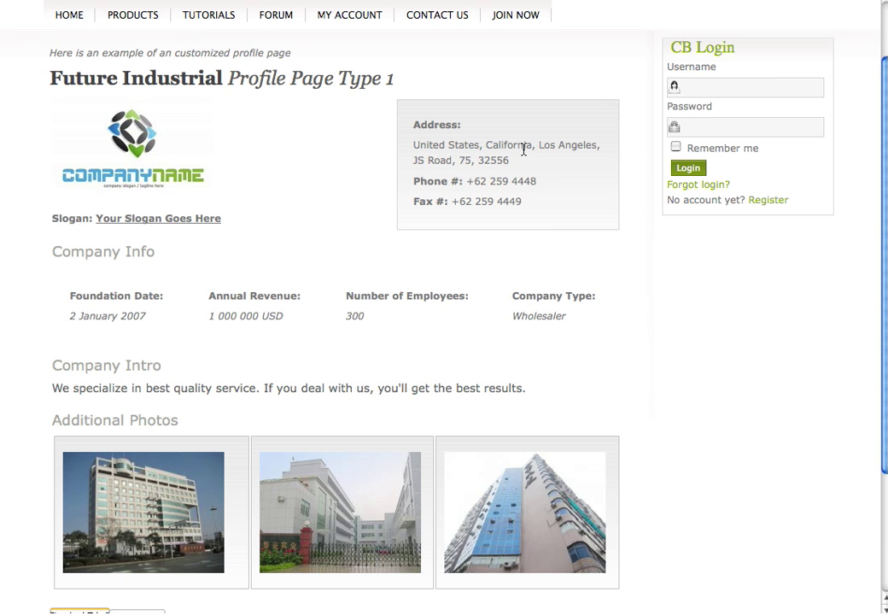
click(379, 14)
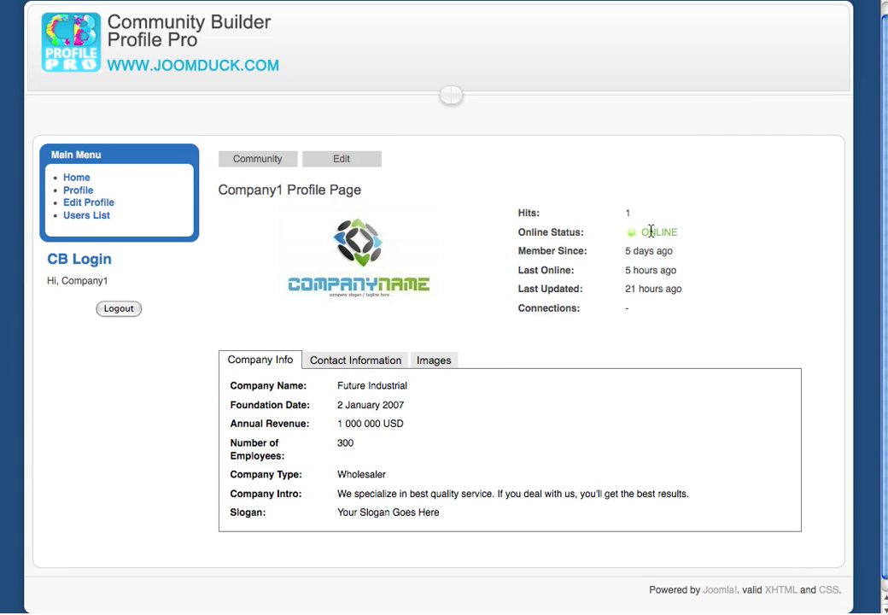
click(357, 365)
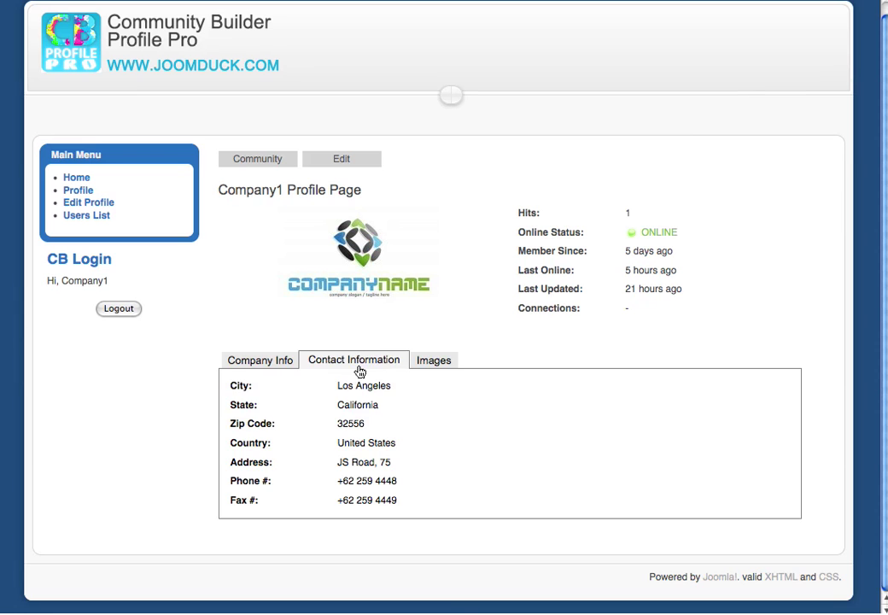
click(418, 367)
click(254, 366)
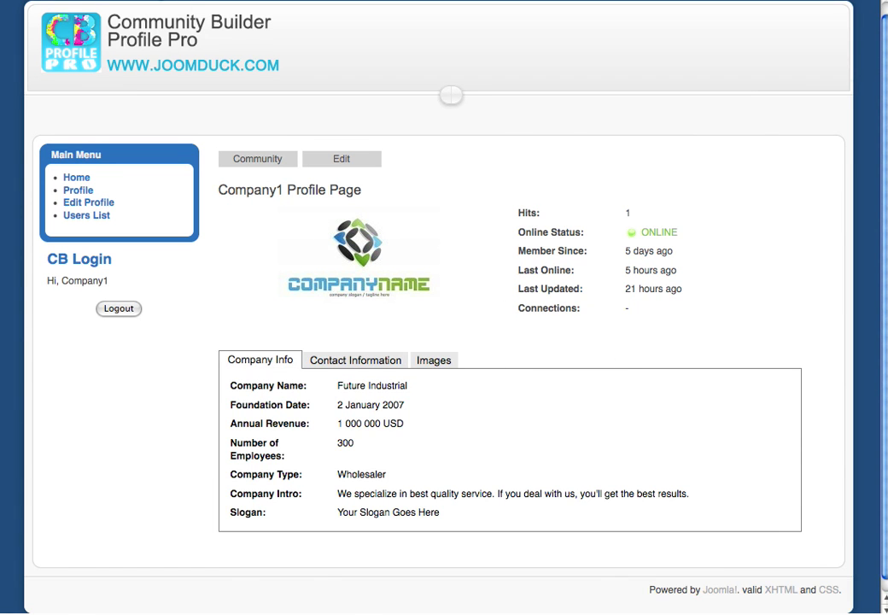
click(132, 1)
Step: In Tab Management, unpublish the Menu, User Profile Page Title, Portrait and User Status tabs
mouse_move(183, 59)
mouse_move(192, 86)
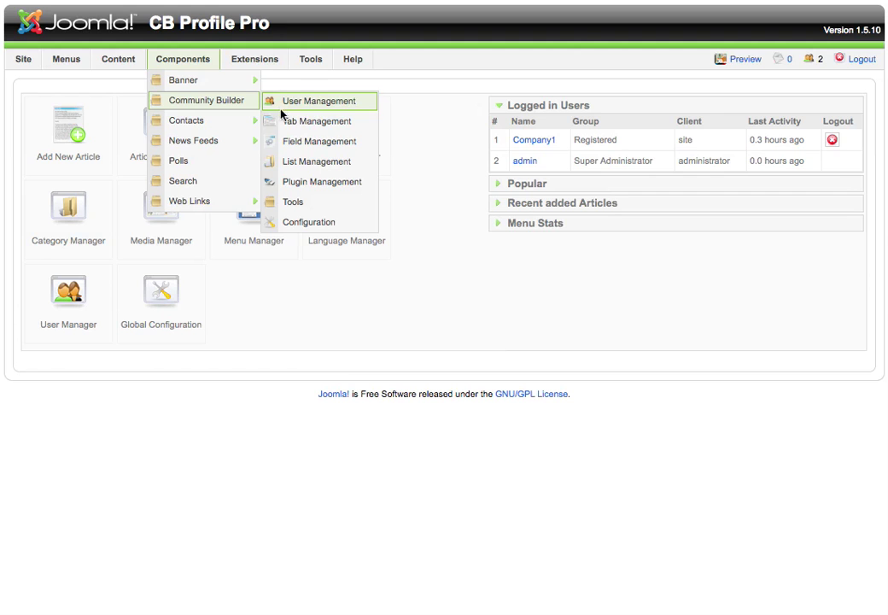
click(295, 123)
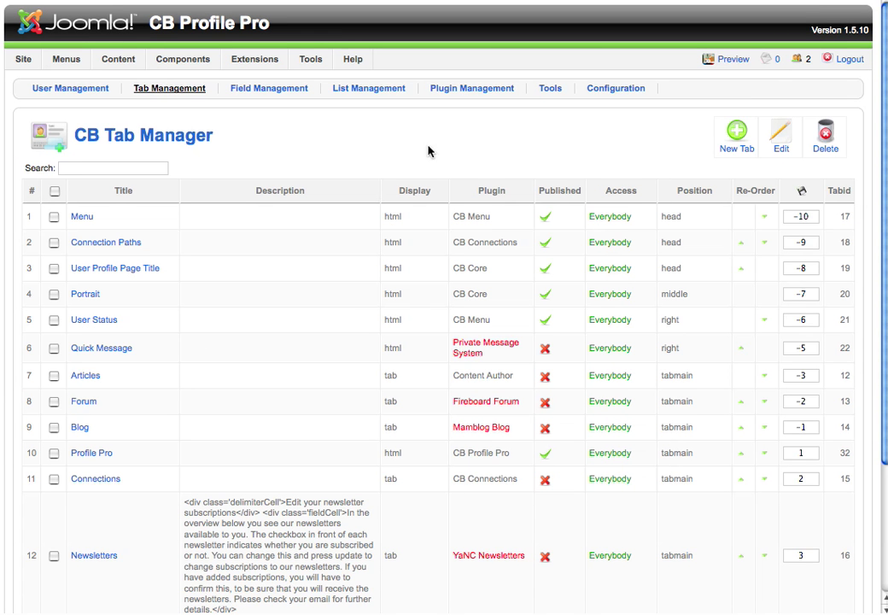
click(549, 219)
scroll(548, 218, down, 3)
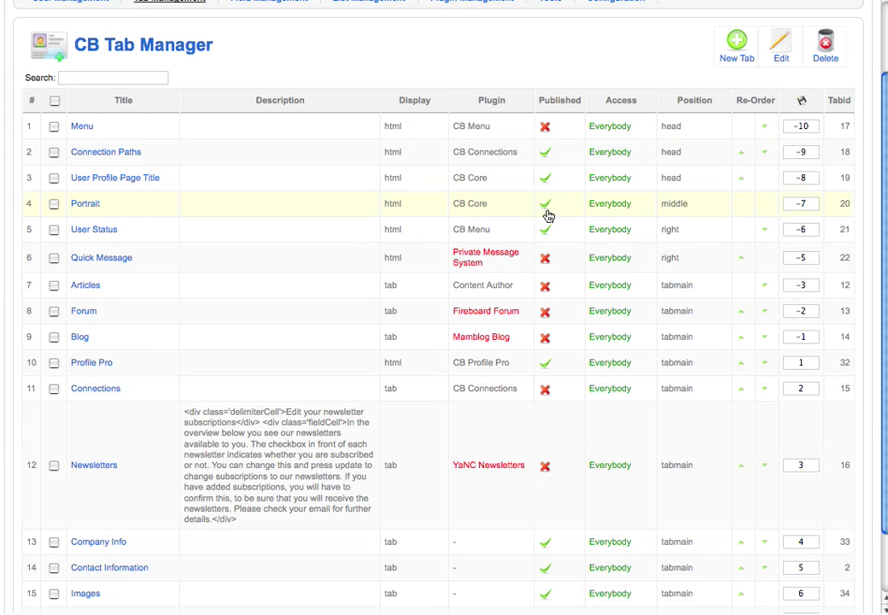
click(551, 180)
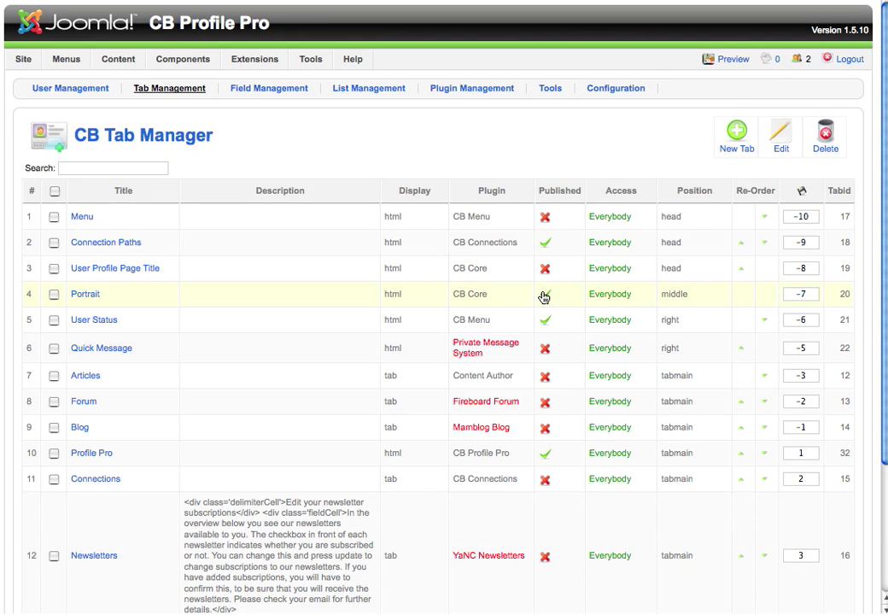
click(545, 294)
click(551, 327)
Step: Unpublish the Company Info, Contact Information and Images tabs
scroll(561, 419, down, 1)
scroll(560, 419, down, 2)
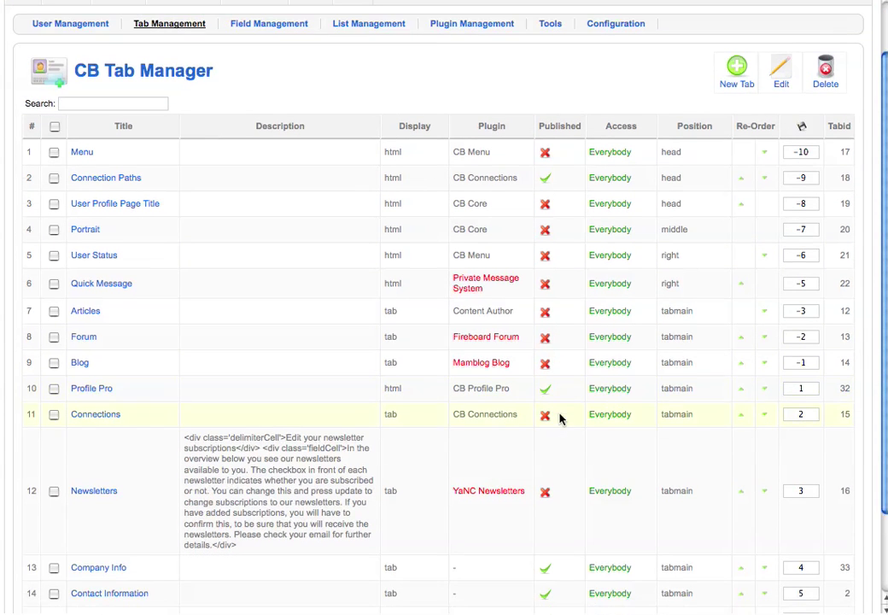
click(546, 554)
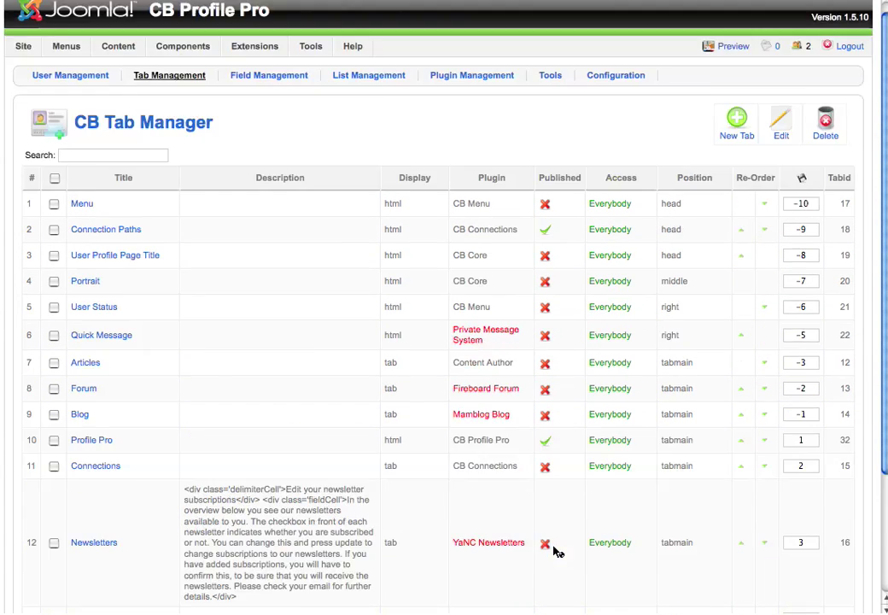
scroll(559, 546, down, 4)
click(546, 494)
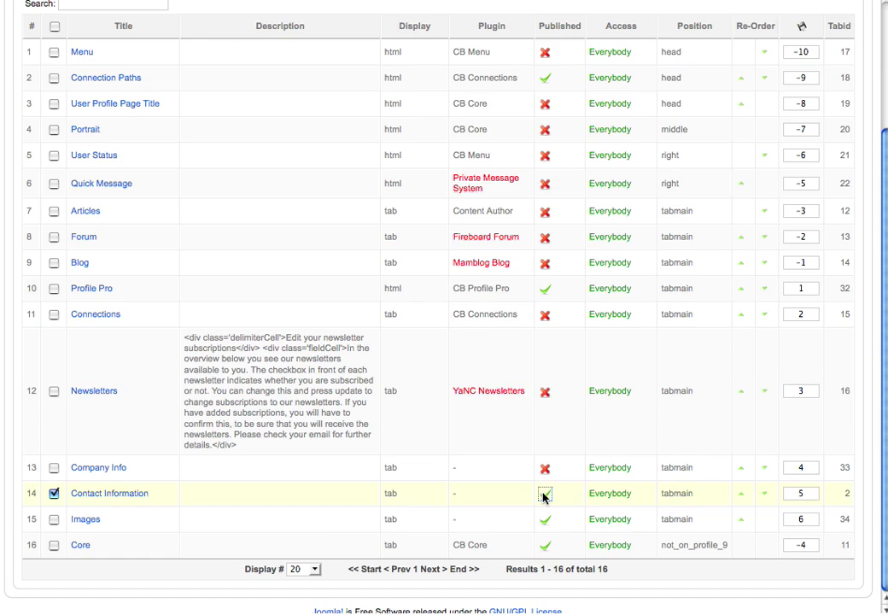
click(543, 520)
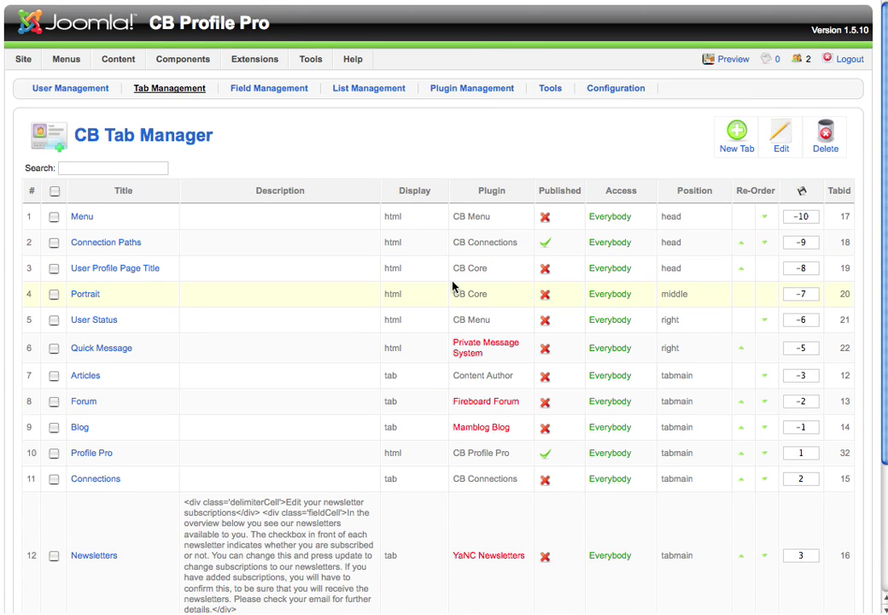
Step: Open the My Profile article from the Article Manager
mouse_move(119, 61)
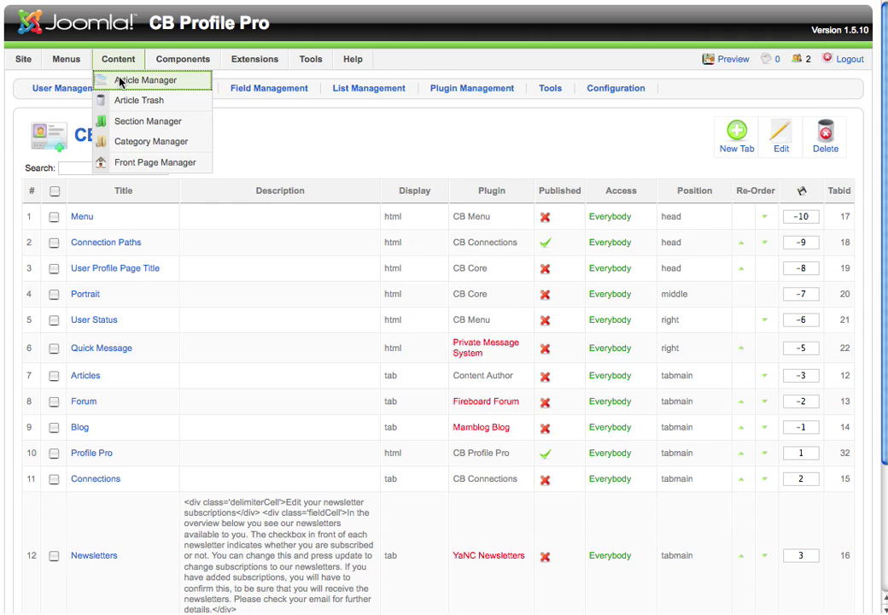
click(122, 82)
click(88, 208)
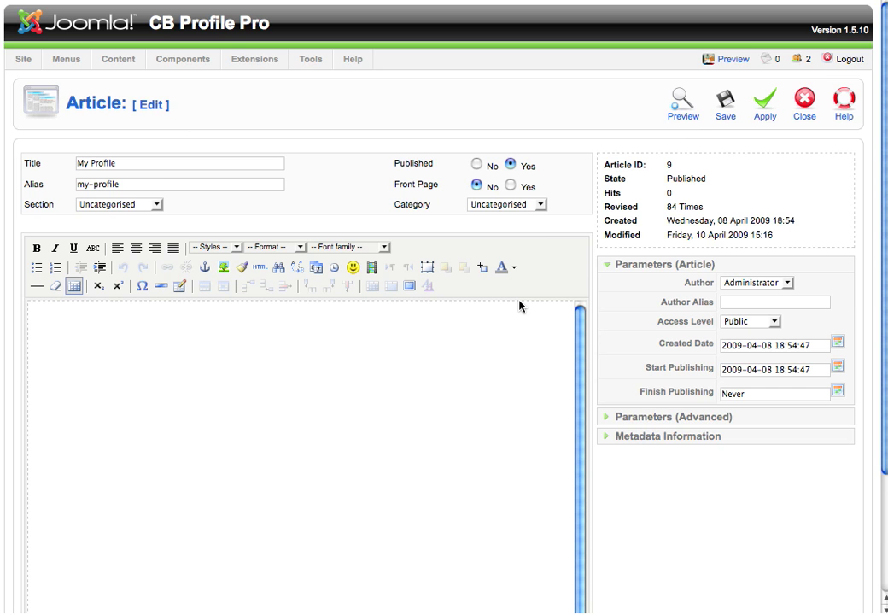
Step: Insert the Company Name field followed by the text 'Profile Page'
scroll(519, 306, down, 3)
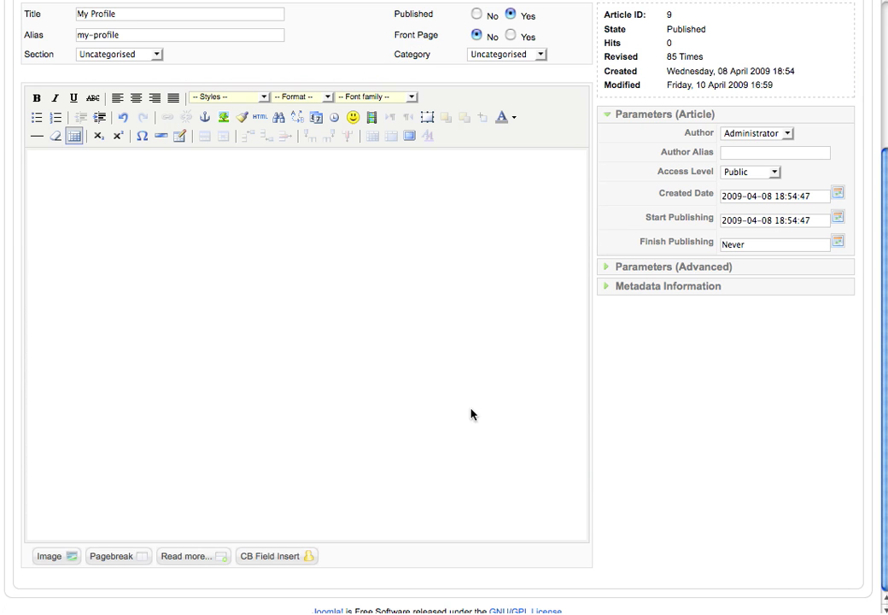
click(271, 557)
scroll(378, 289, down, 5)
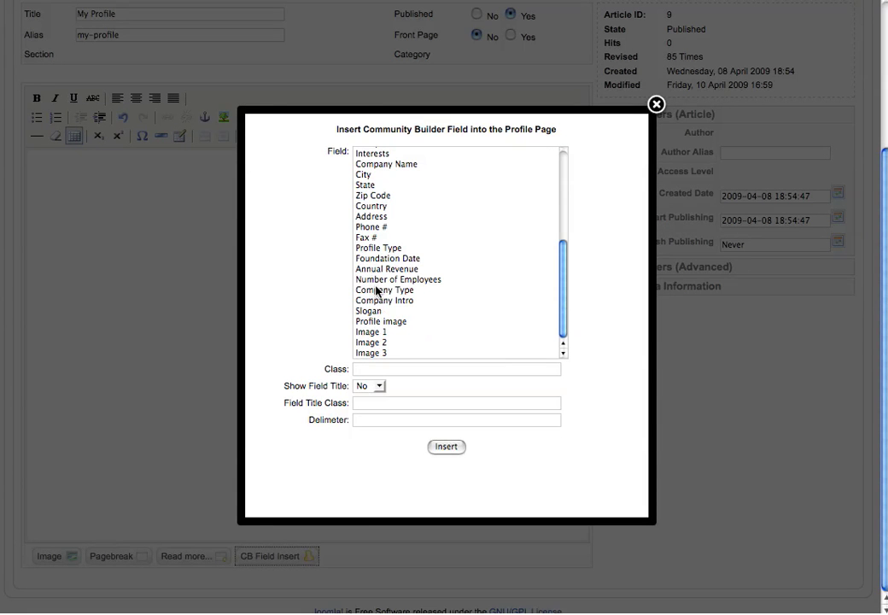
click(369, 164)
click(450, 447)
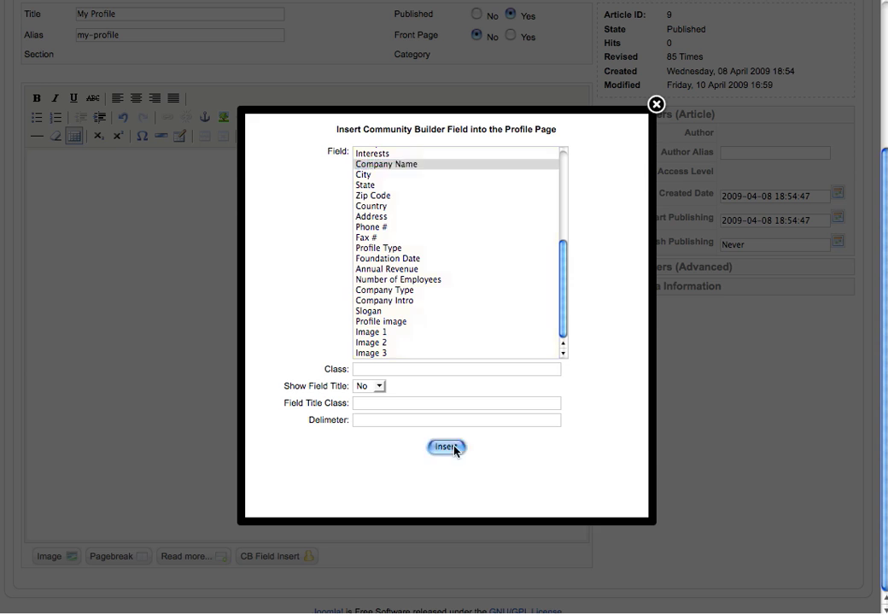
text(Profile Page)
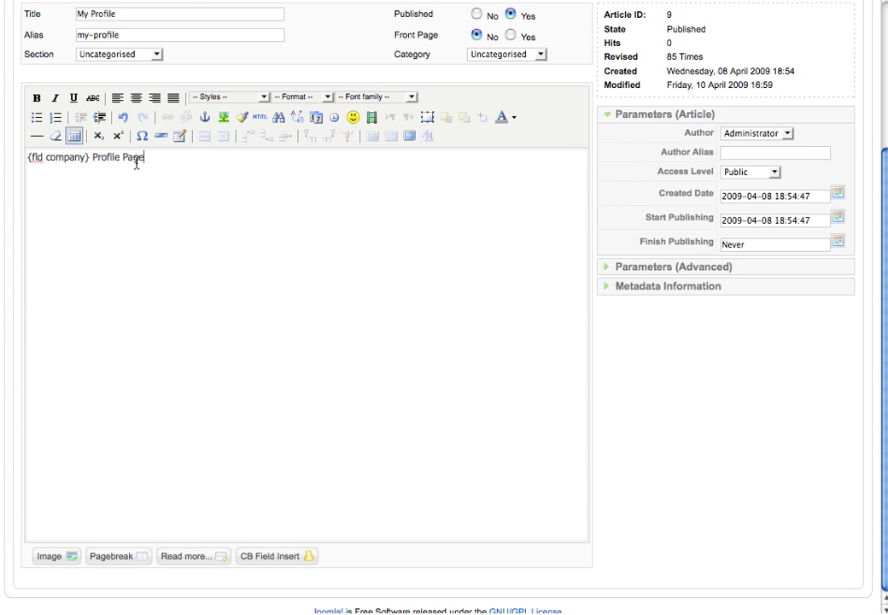
Step: Style the heading line in Georgia, size 24, colour #4c4b47
drag(142, 158, 27, 158)
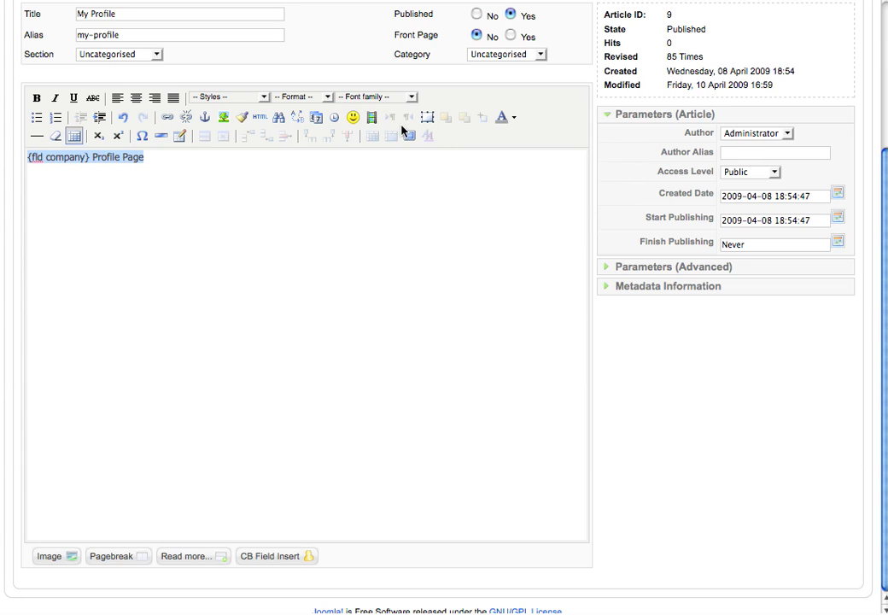
click(376, 96)
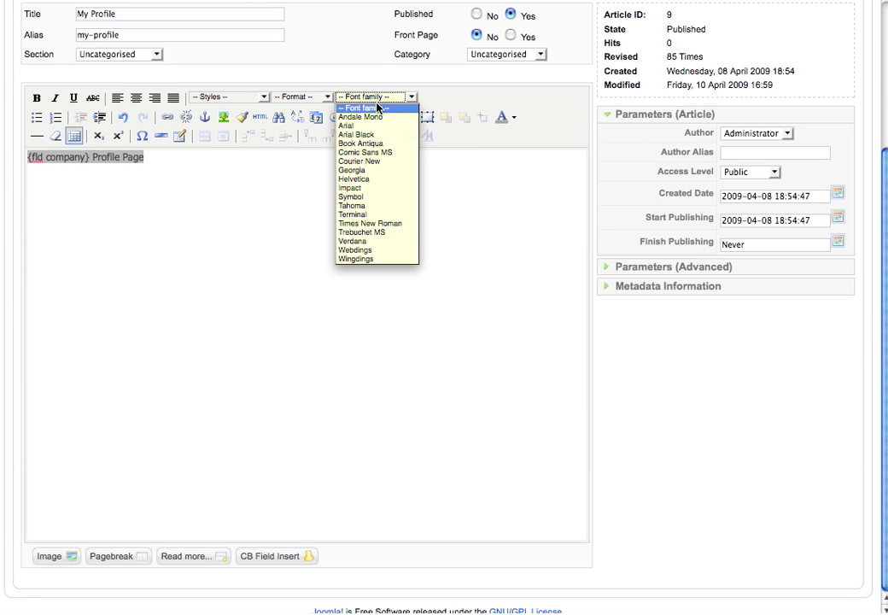
click(364, 170)
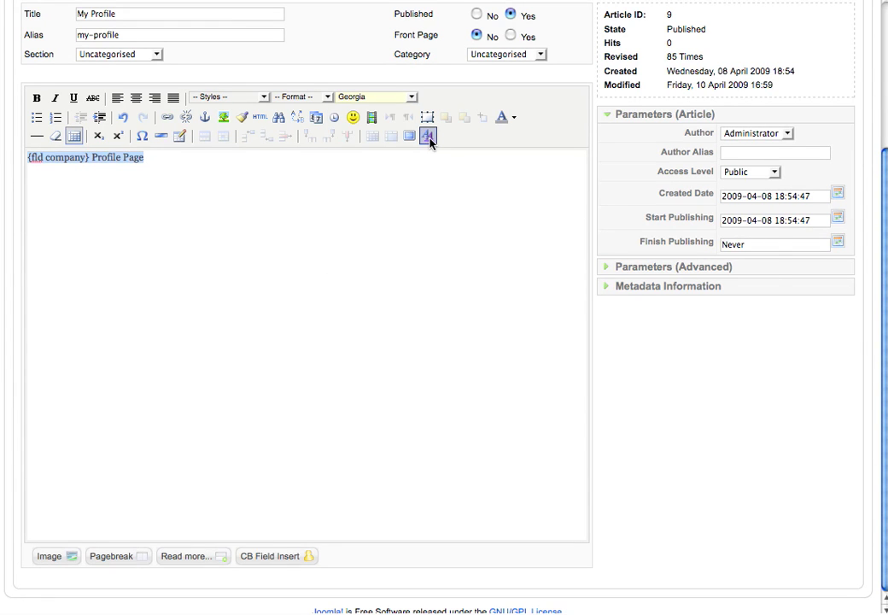
click(427, 135)
click(503, 267)
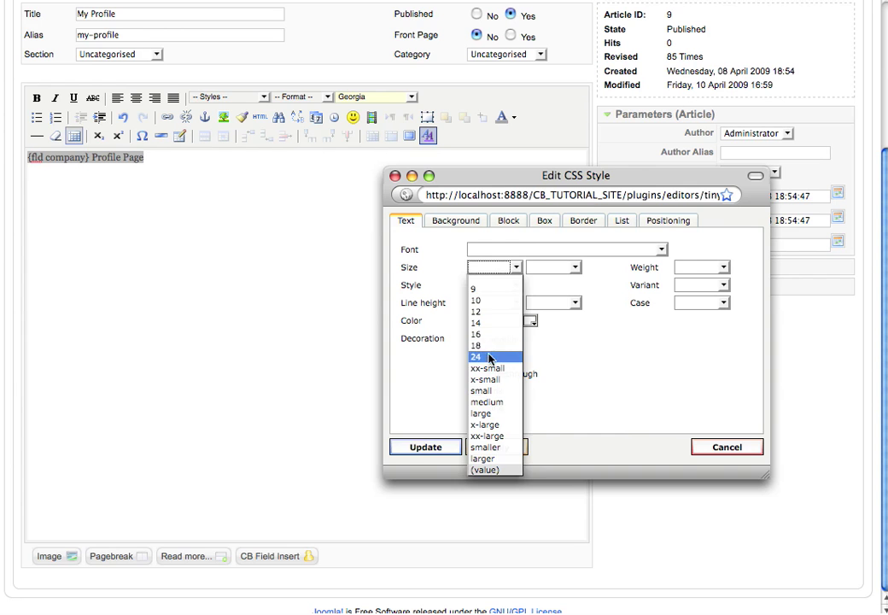
click(476, 356)
click(530, 320)
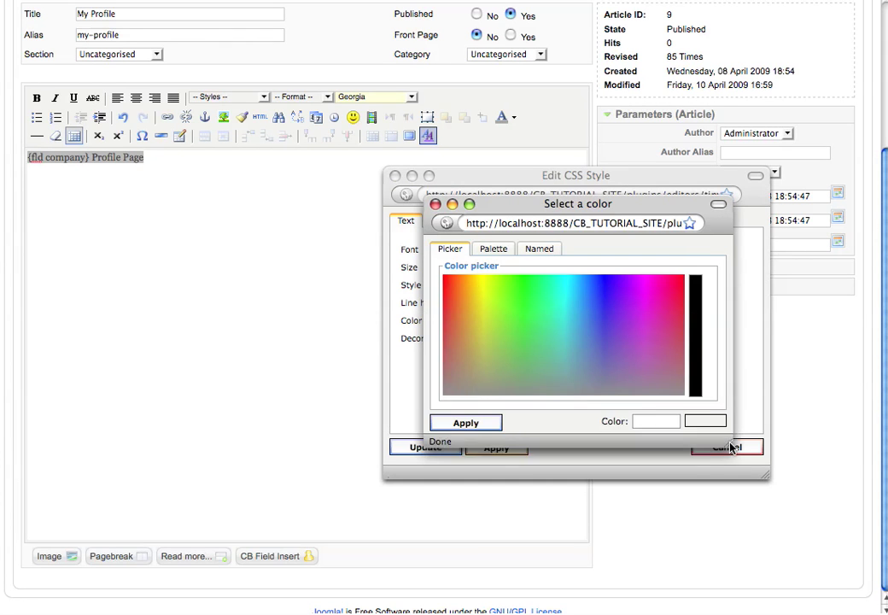
text(#4e5e4f)
click(444, 422)
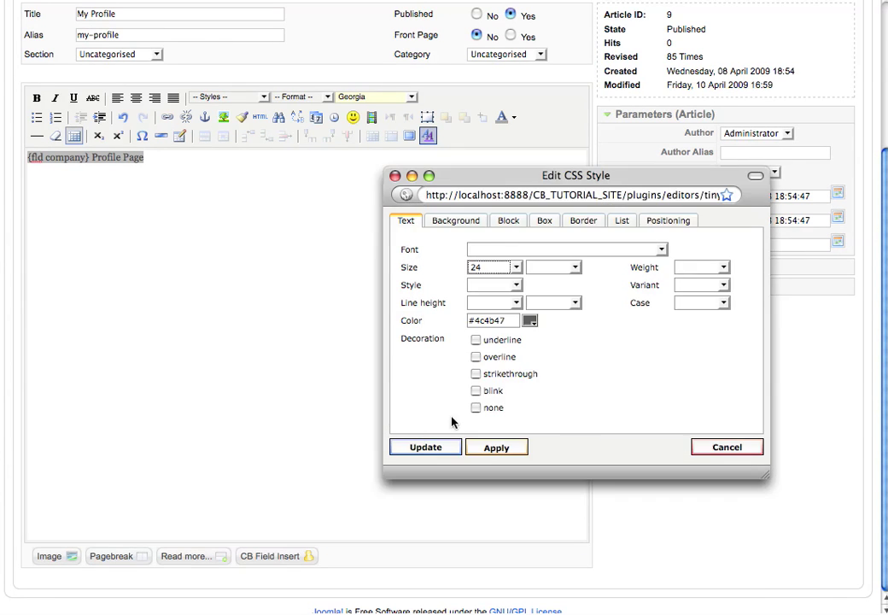
click(451, 447)
click(234, 212)
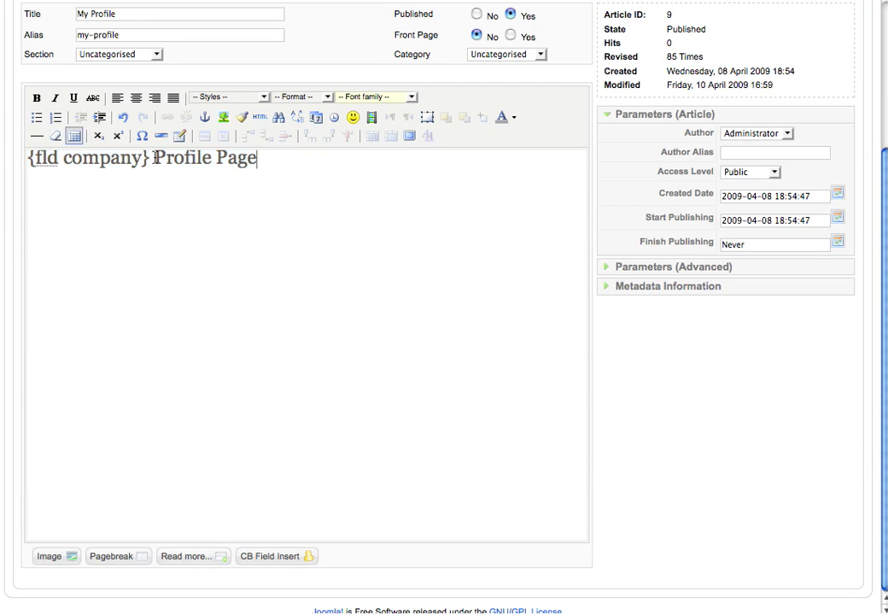
Step: Make 'Profile Page' italic and the {fld company} tag bold
drag(155, 157, 254, 163)
click(54, 97)
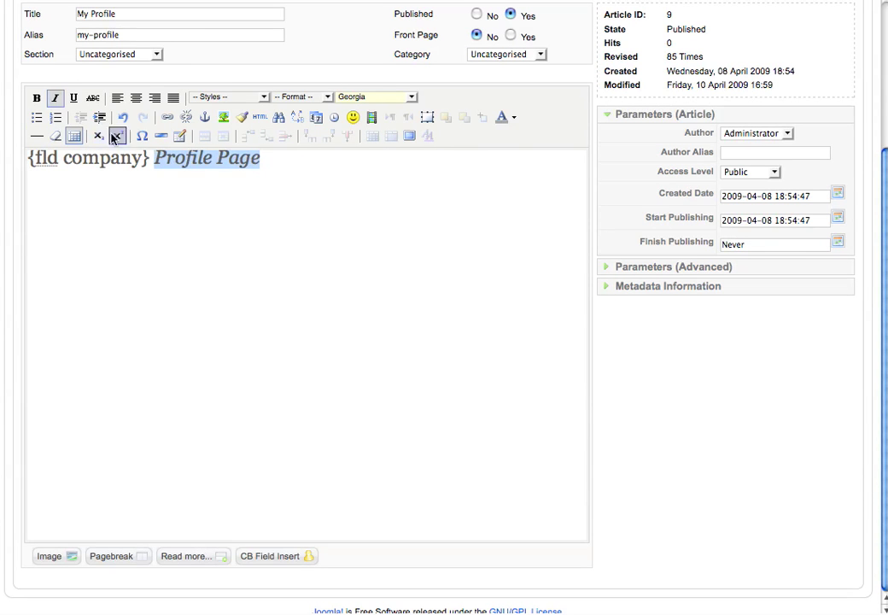
drag(148, 158, 21, 151)
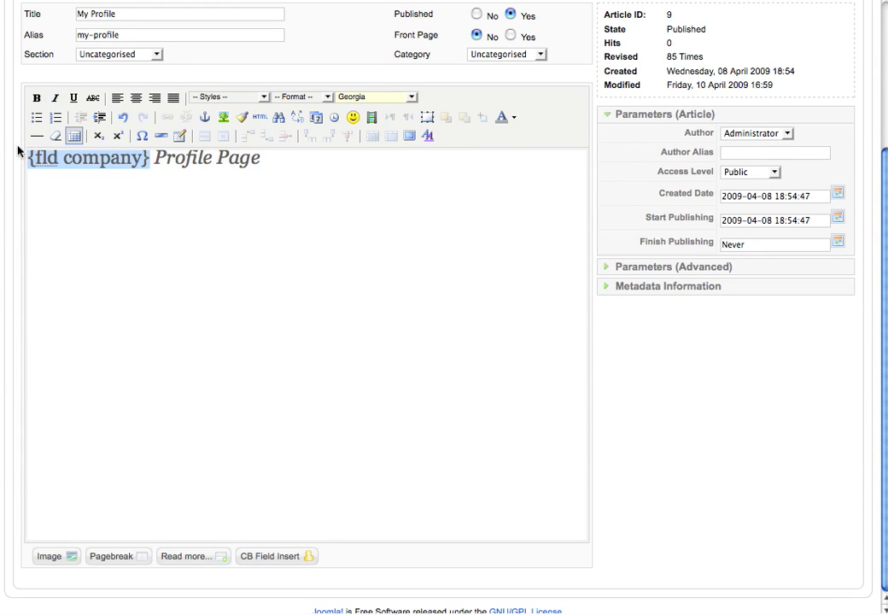
click(38, 100)
click(323, 174)
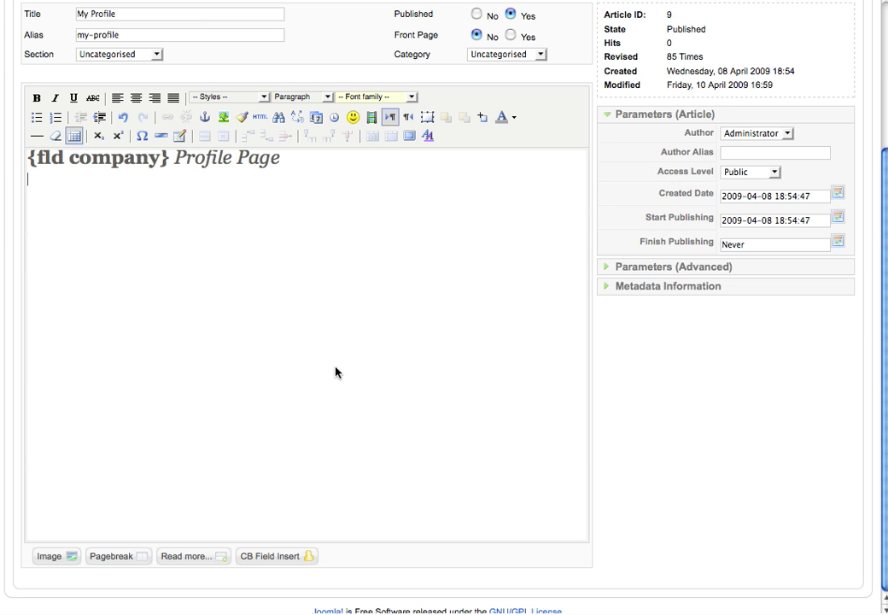
Step: Insert the profile image {img avatar} placeholder and start a new line
click(291, 557)
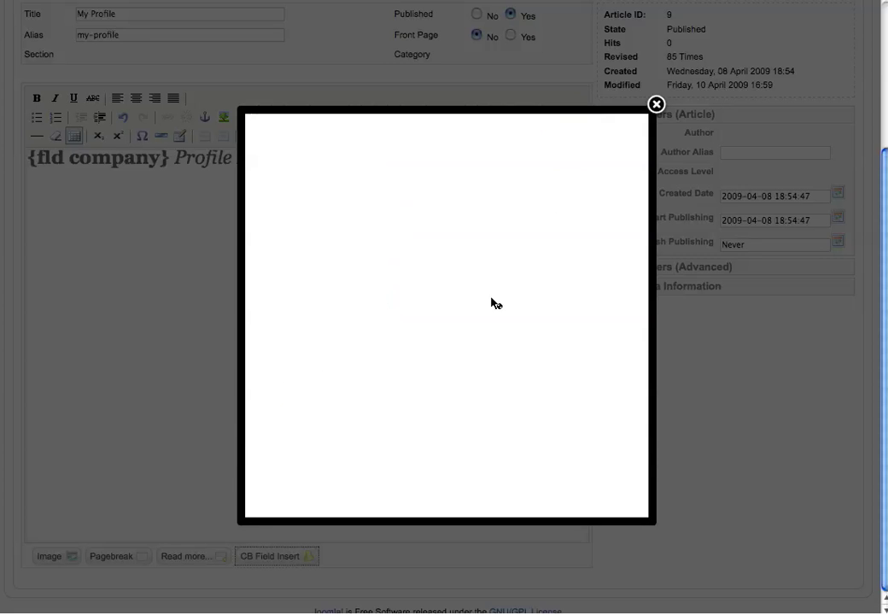
click(405, 324)
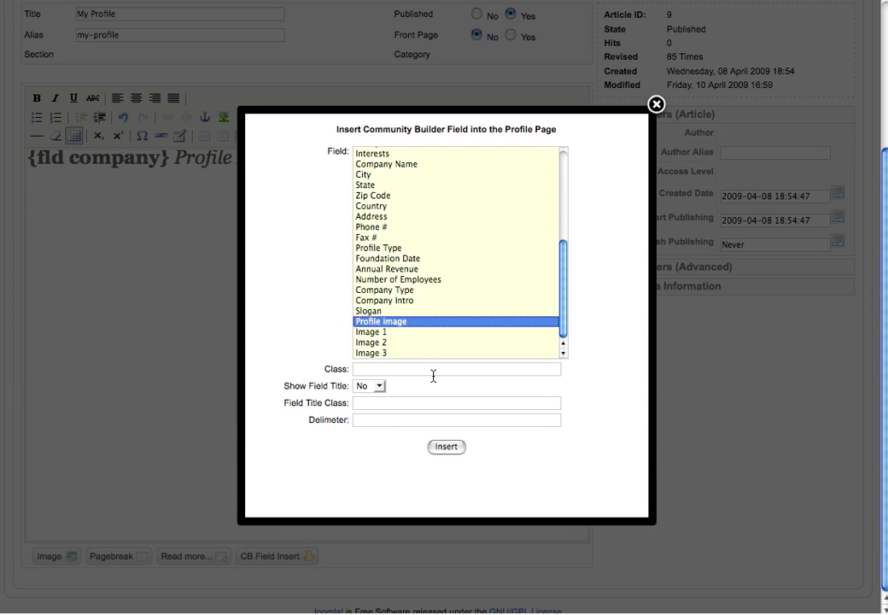
click(449, 447)
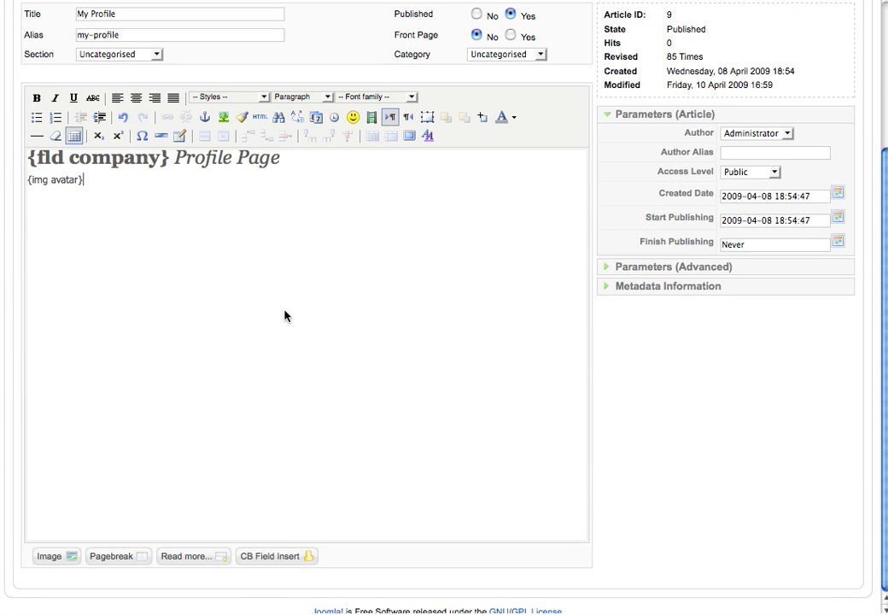
key(Return)
Step: Insert the Slogan field with its field title shown
click(286, 559)
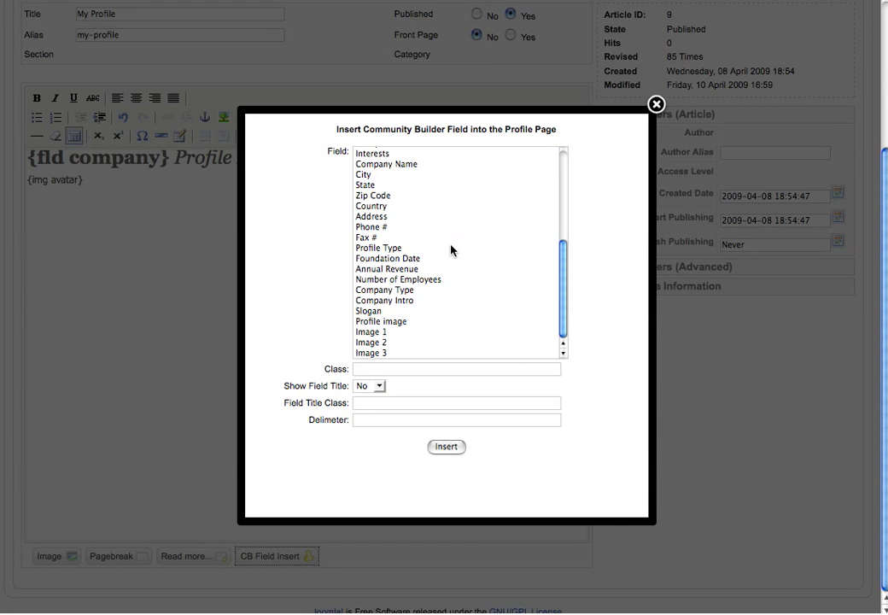
click(358, 311)
click(363, 387)
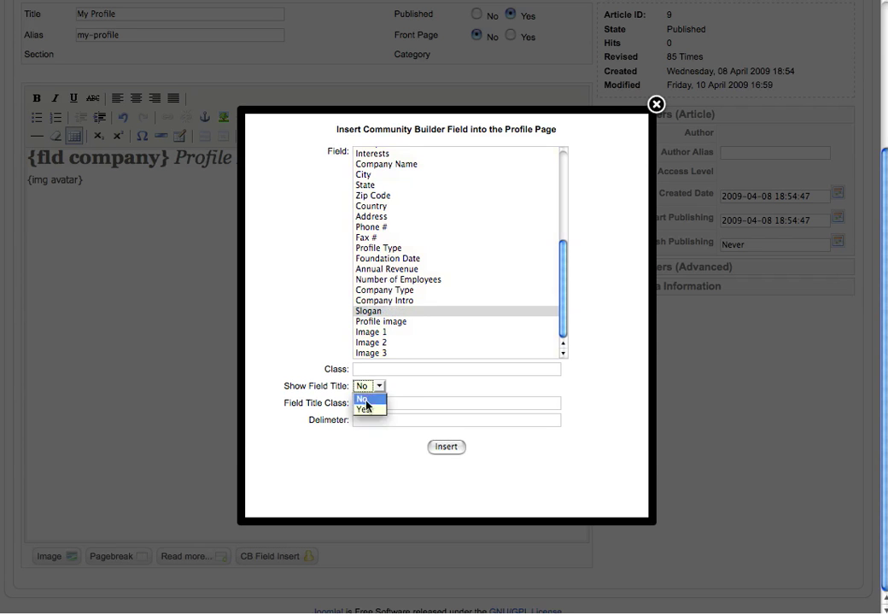
click(360, 410)
click(365, 421)
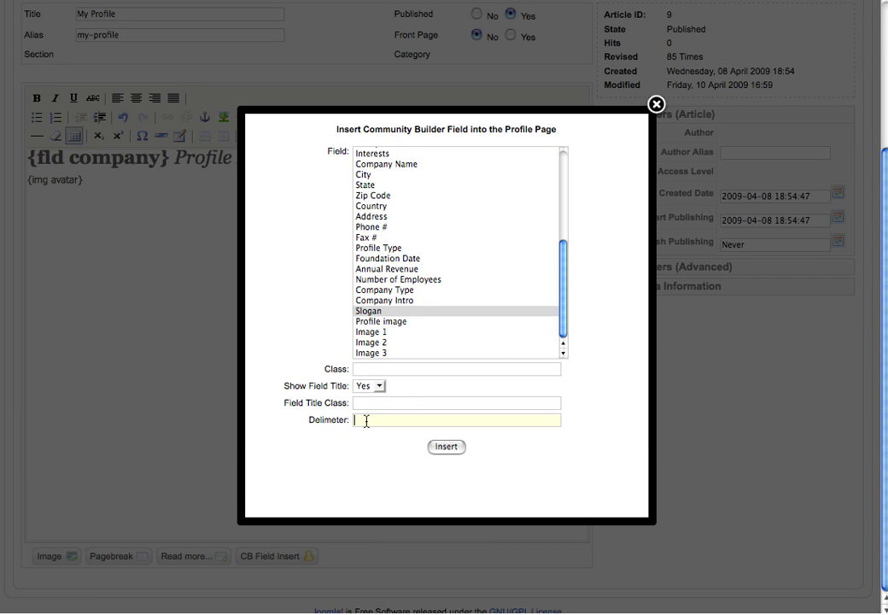
click(446, 447)
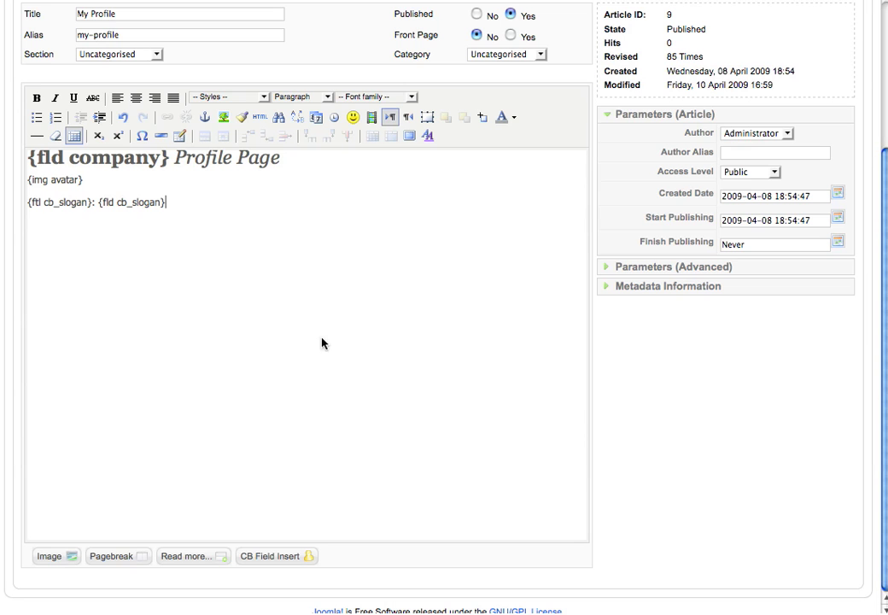
Step: Bold the whole slogan line and underline the {fld cb_slogan} value
triple_click(100, 204)
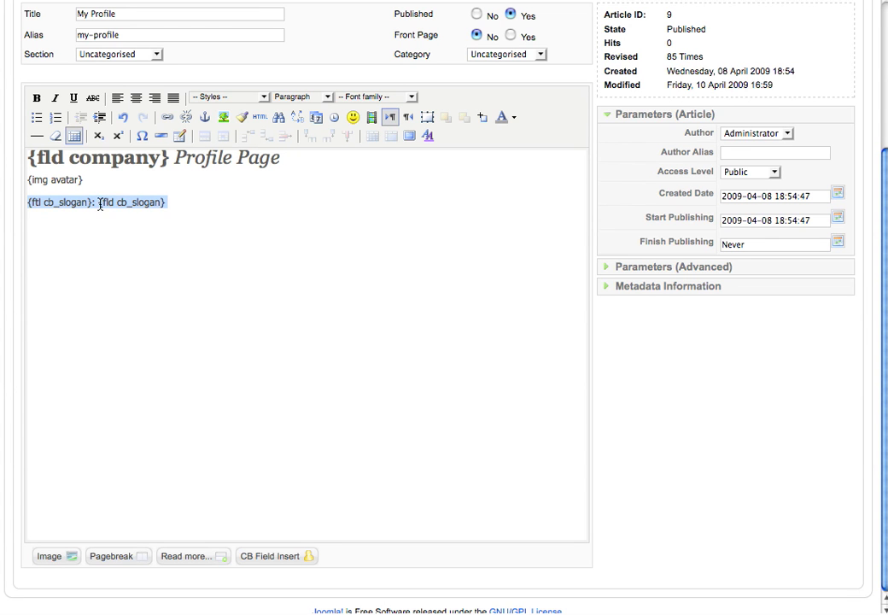
click(38, 99)
drag(111, 203, 189, 203)
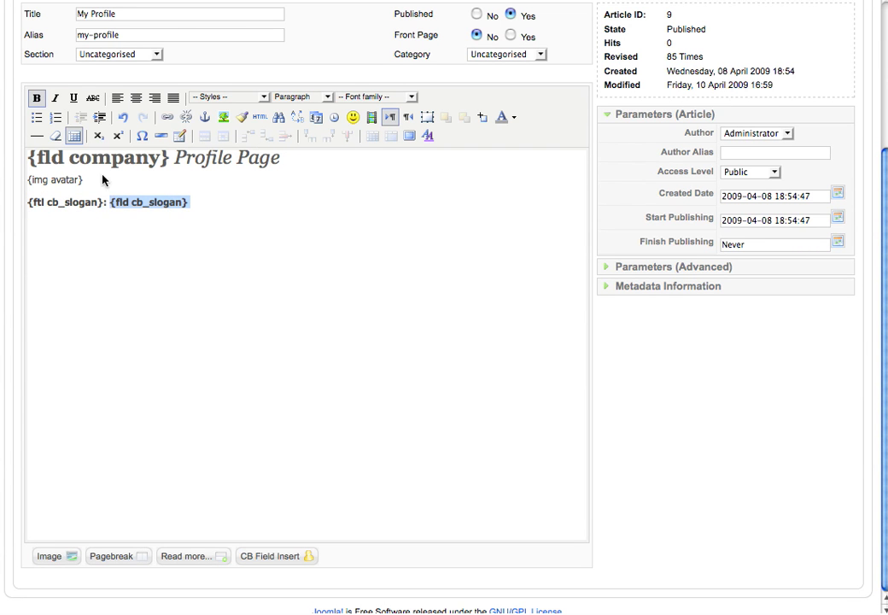
click(79, 103)
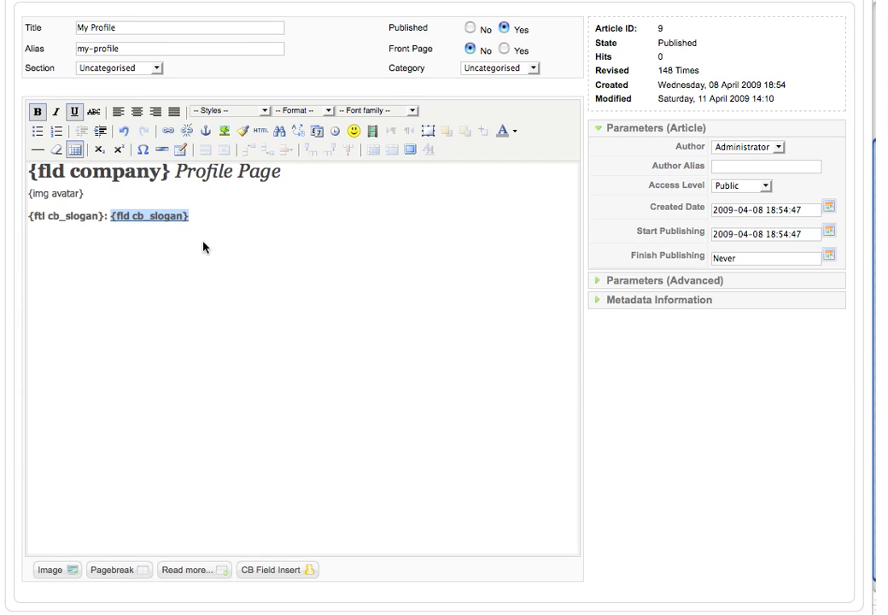
Step: Insert a new layer below the slogan and enlarge it to about 388 by 201
click(205, 243)
key(Return)
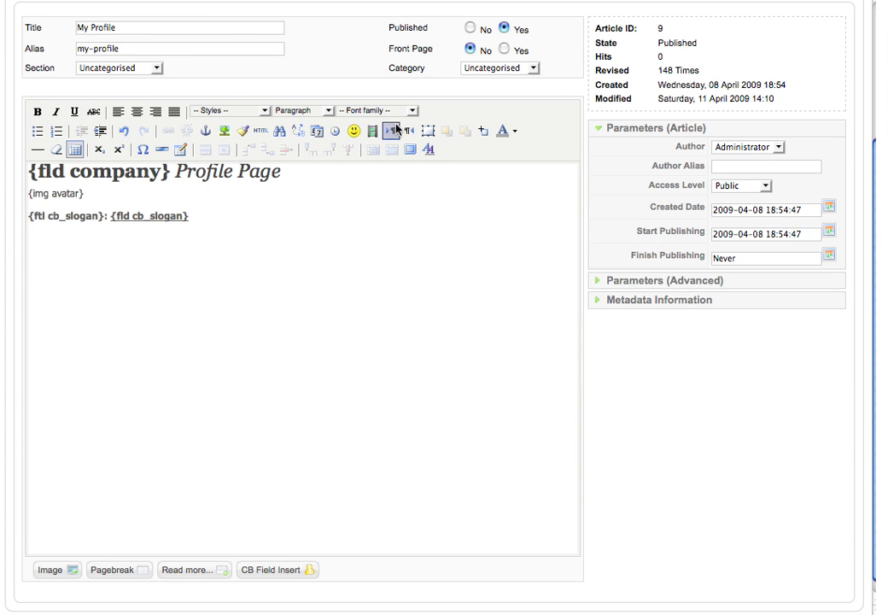
click(427, 131)
click(109, 312)
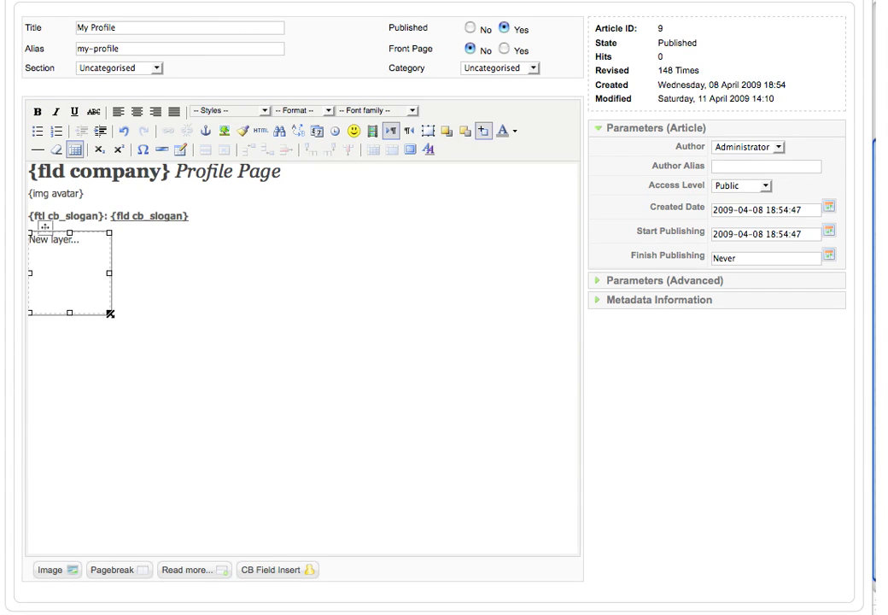
drag(110, 313, 346, 430)
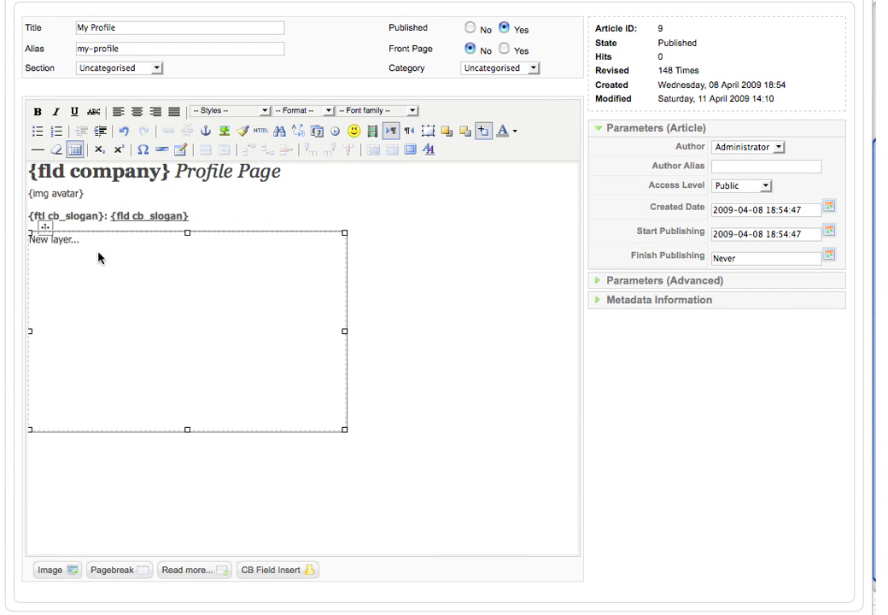
Step: Give the layer an images/bcg1 background image and 20 px top padding
click(427, 150)
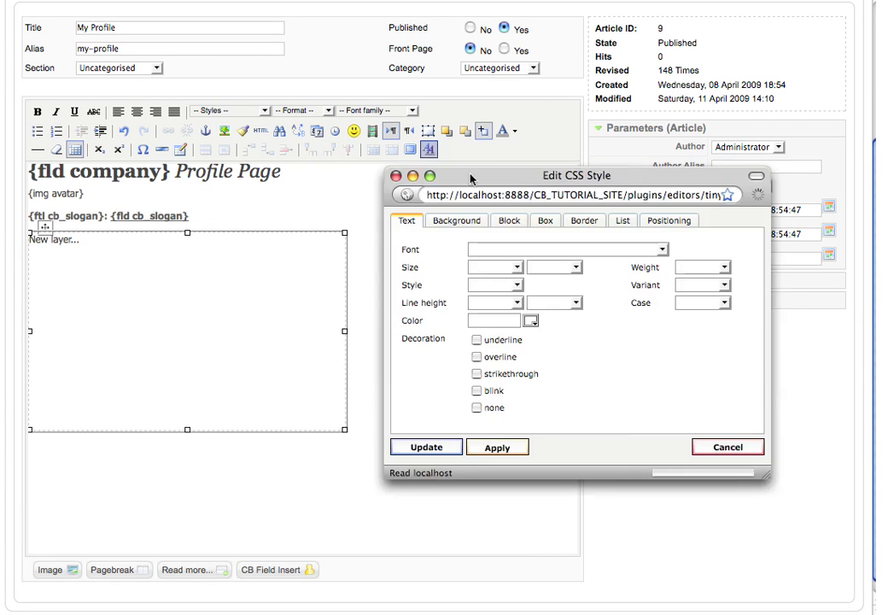
click(456, 220)
click(500, 269)
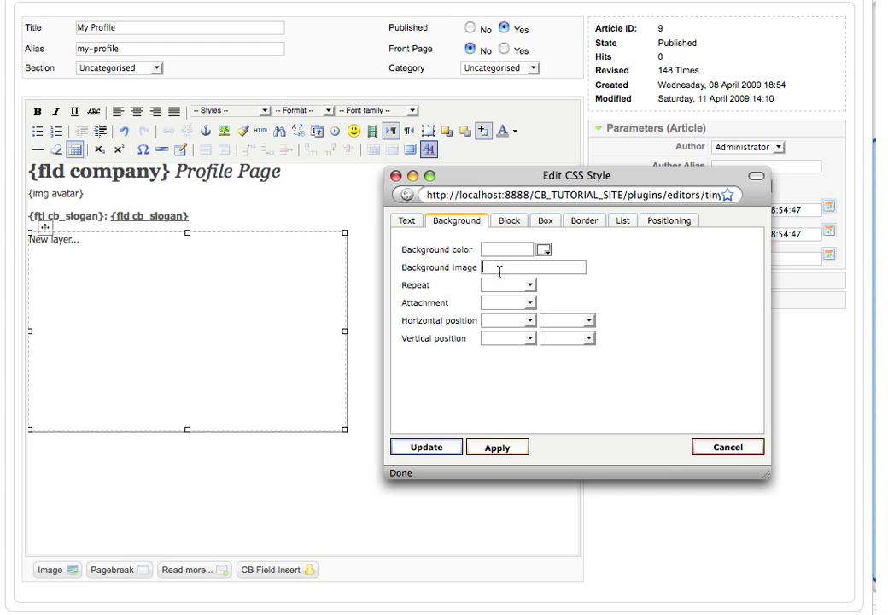
text(images/bcg1.png)
click(551, 221)
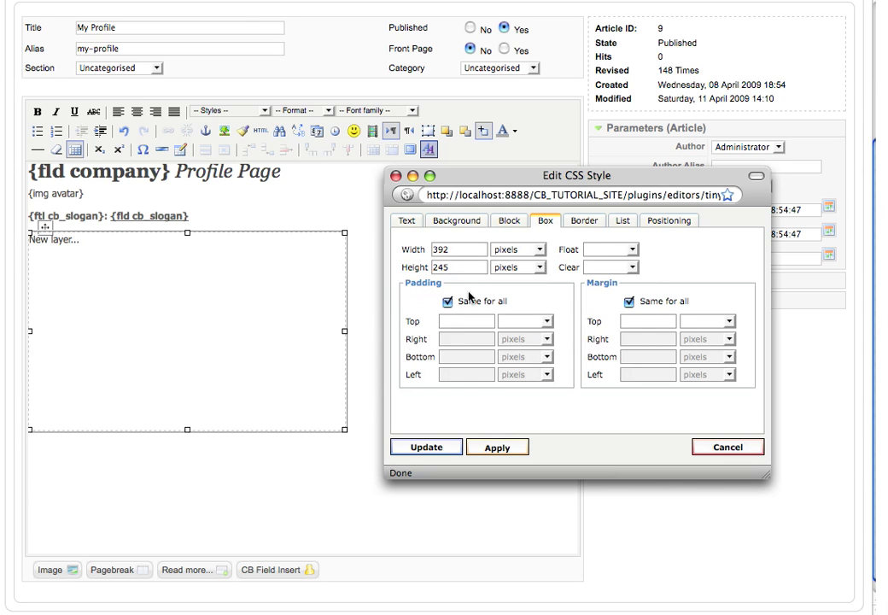
click(452, 323)
text(20)
click(531, 322)
click(525, 350)
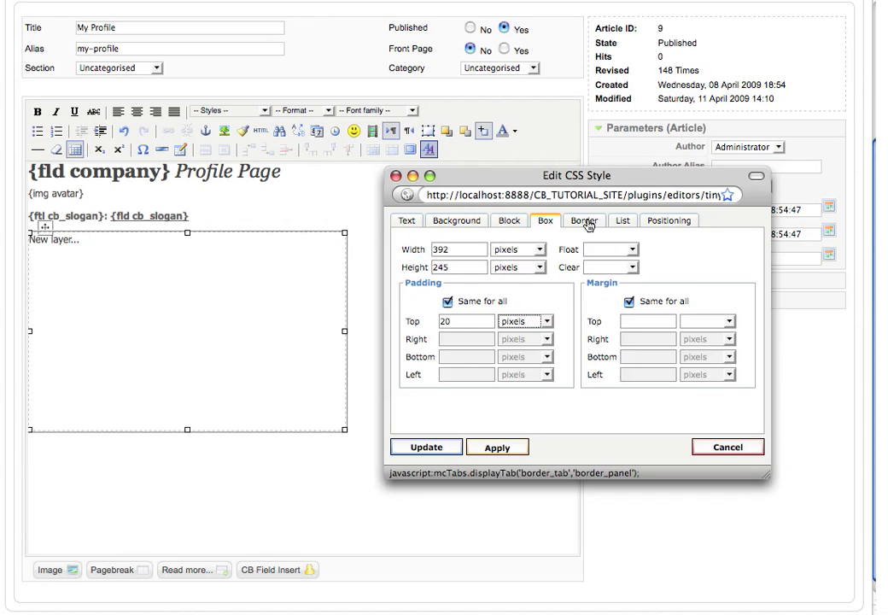
Step: Give the layer a solid 1 px #bebbbd border and apply the style
click(586, 221)
click(465, 276)
click(457, 306)
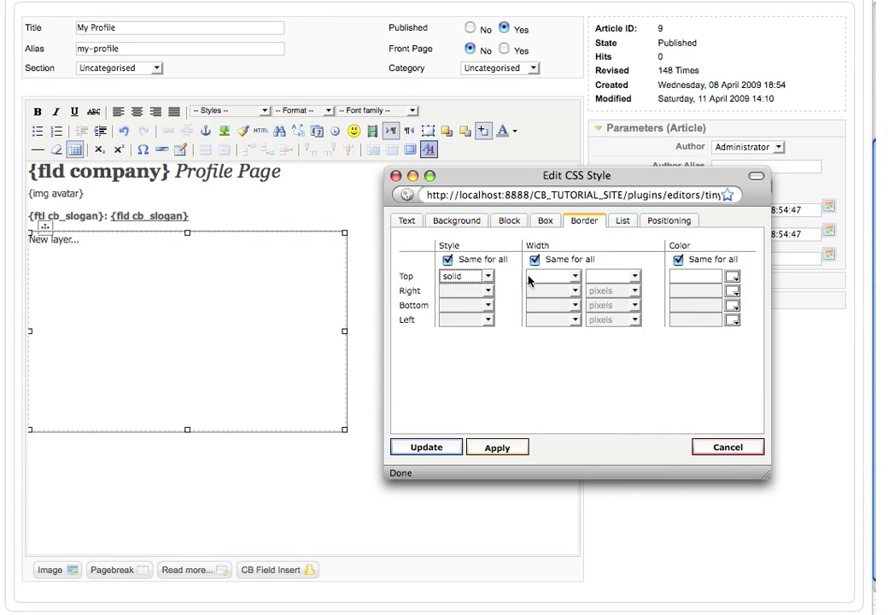
click(530, 279)
click(546, 332)
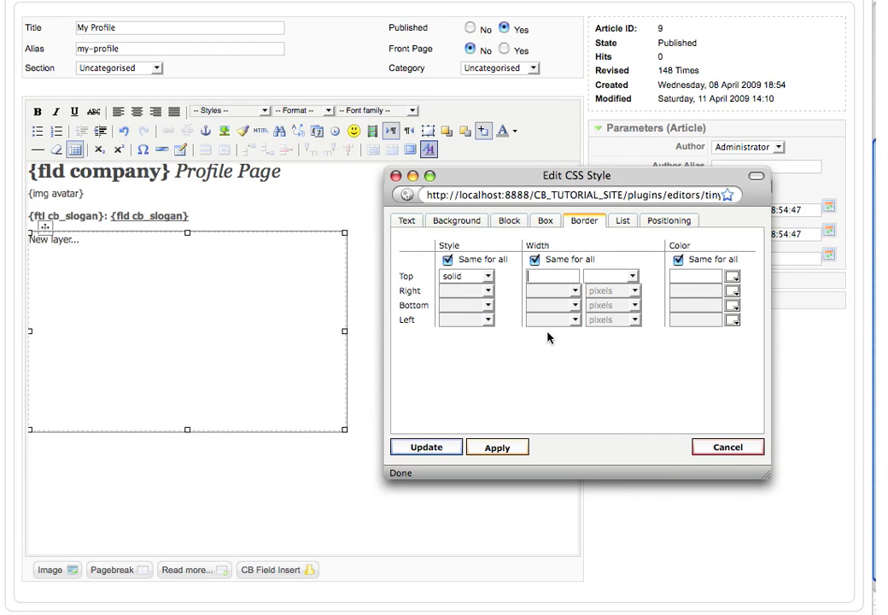
text(1)
click(608, 276)
click(603, 294)
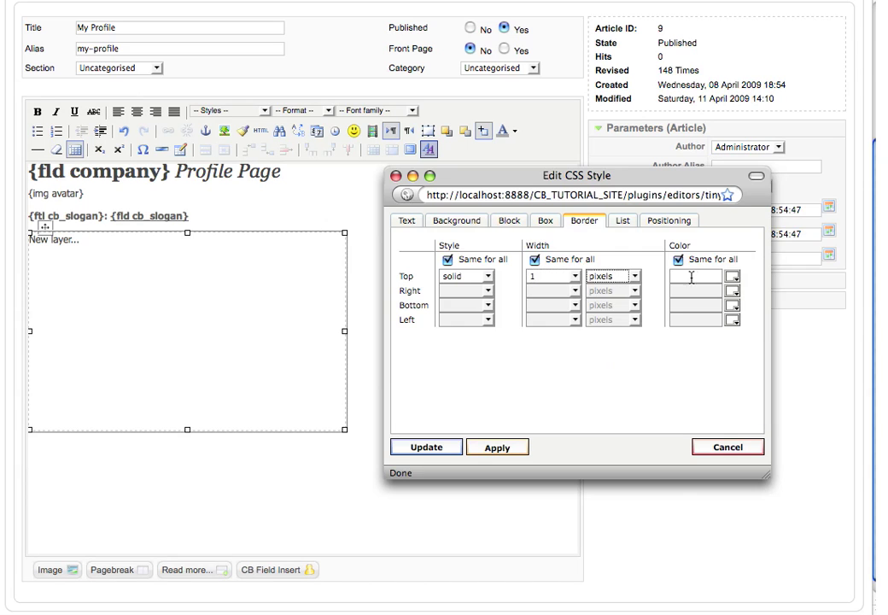
click(732, 276)
drag(729, 418, 728, 450)
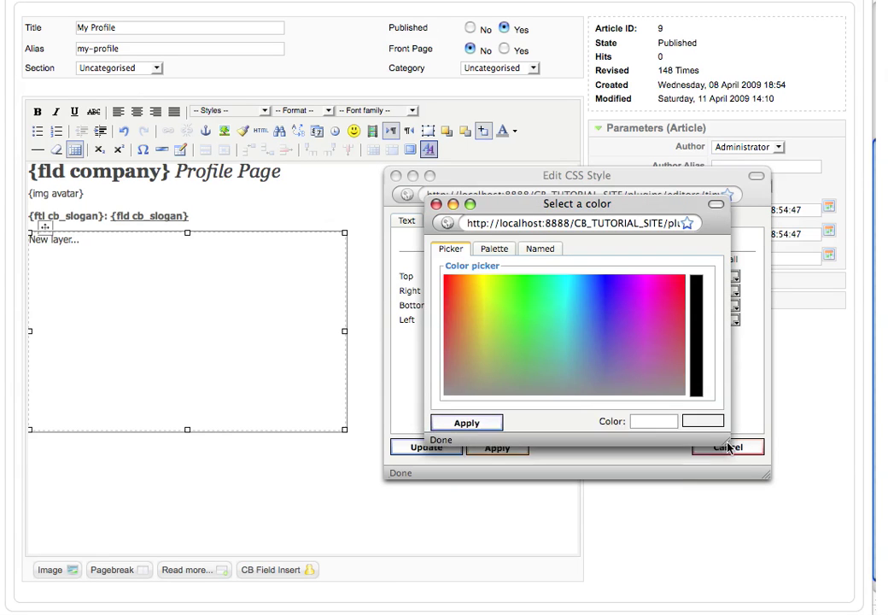
click(660, 388)
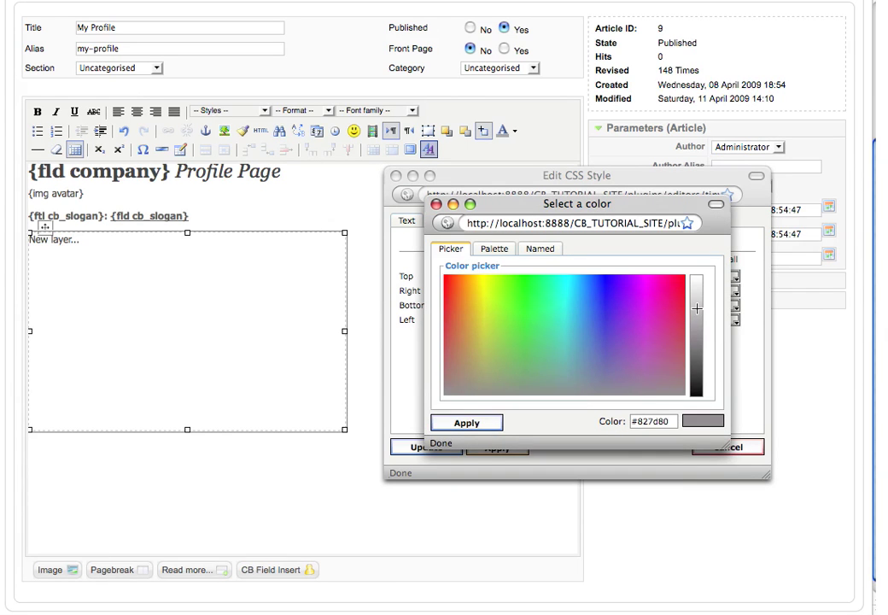
click(696, 308)
click(478, 422)
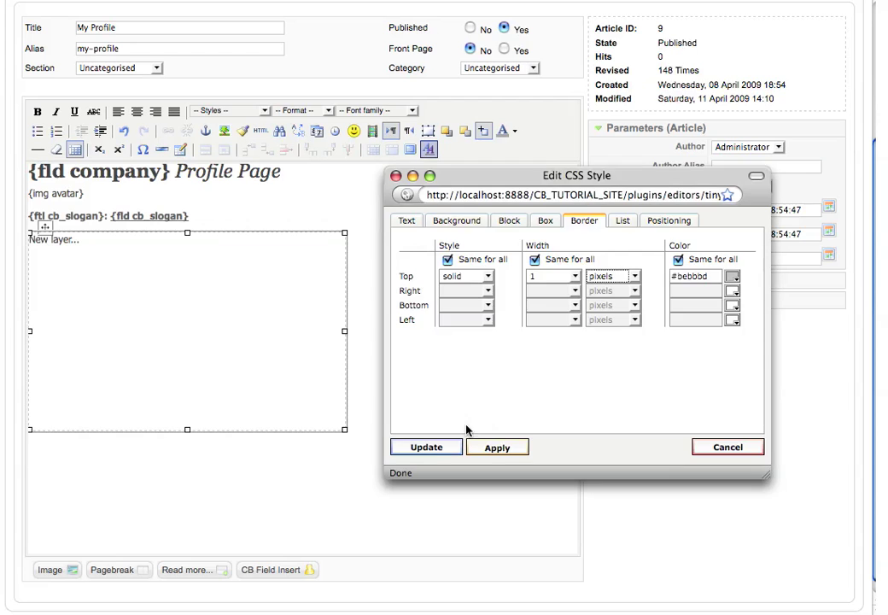
click(426, 447)
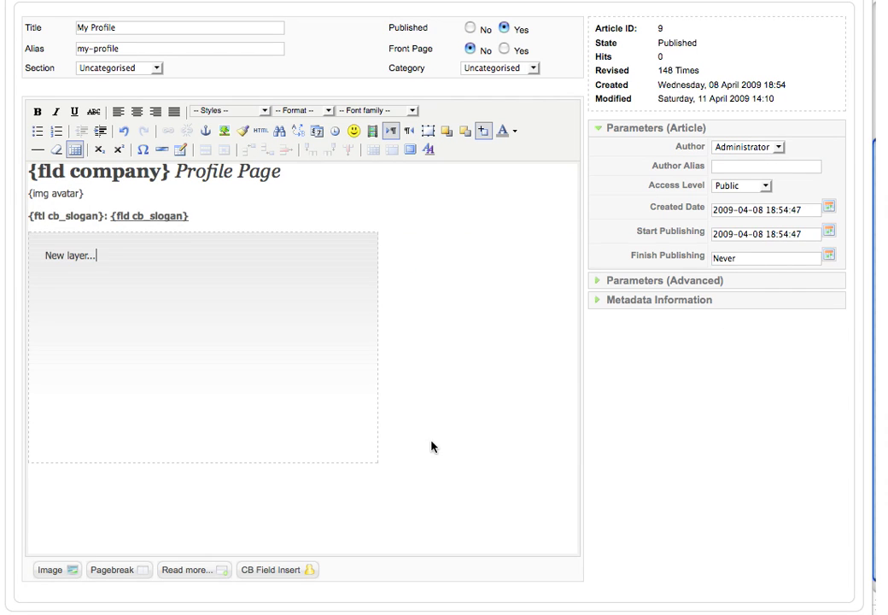
Step: Replace the layer placeholder with 'Address:' and insert the Zip Code field plus a comma
triple_click(78, 260)
text(A)
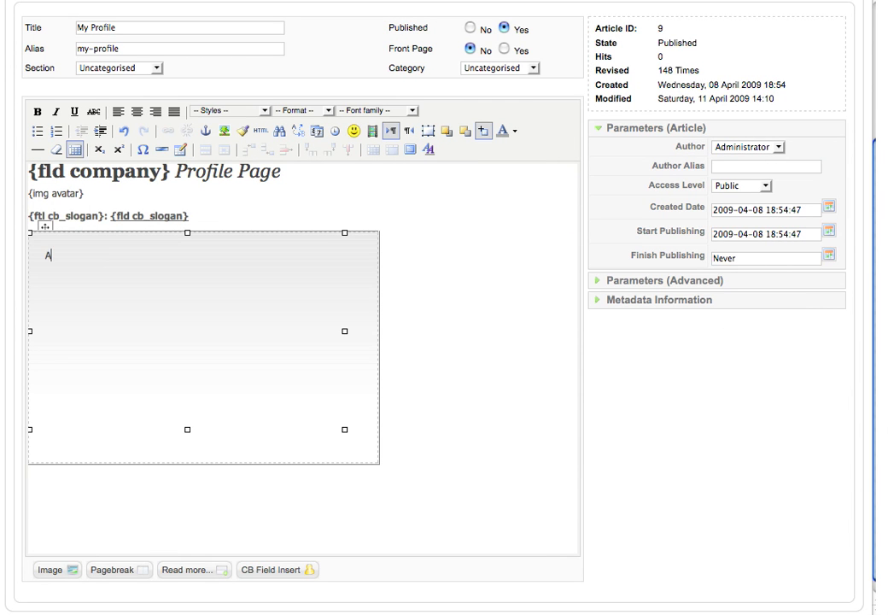
text(ddress:)
key(Return)
click(277, 570)
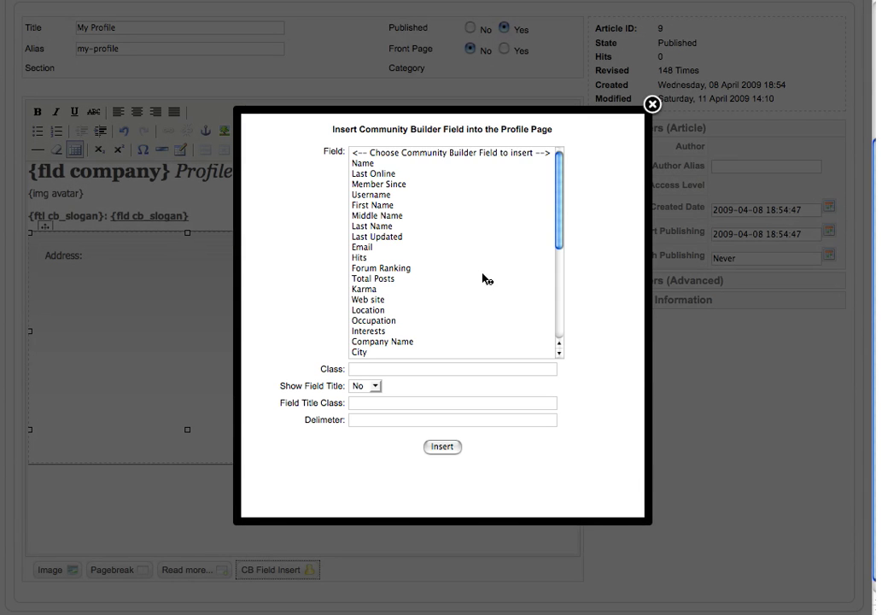
scroll(464, 270, down, 5)
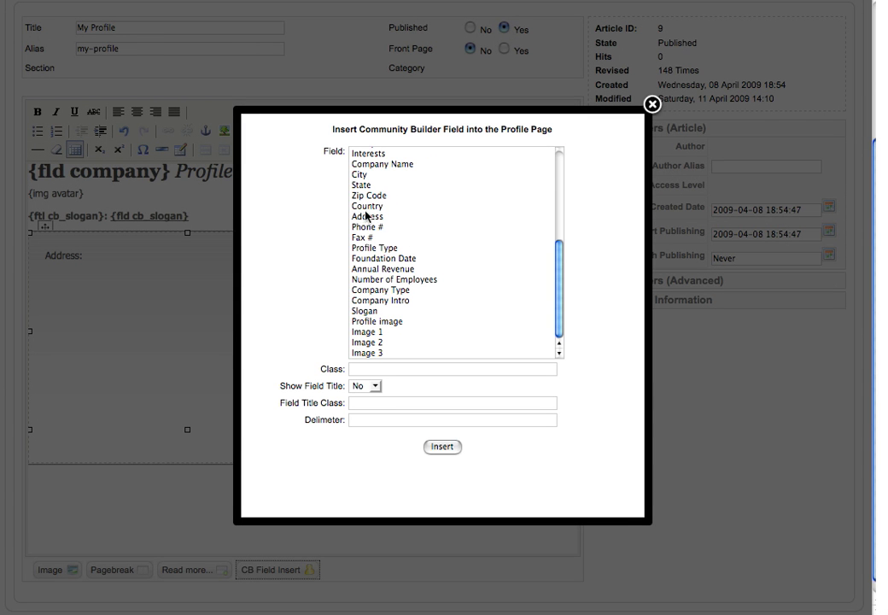
click(389, 196)
click(443, 446)
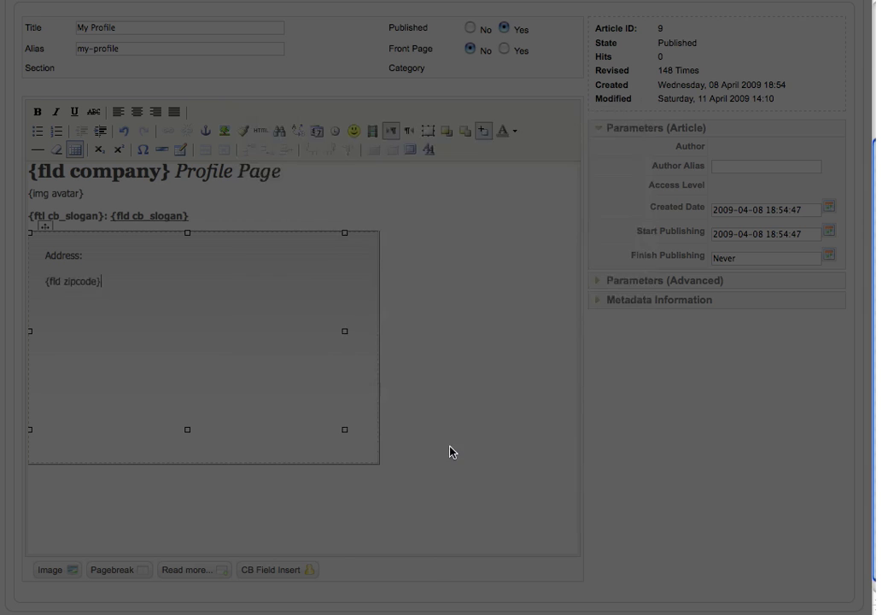
text(,)
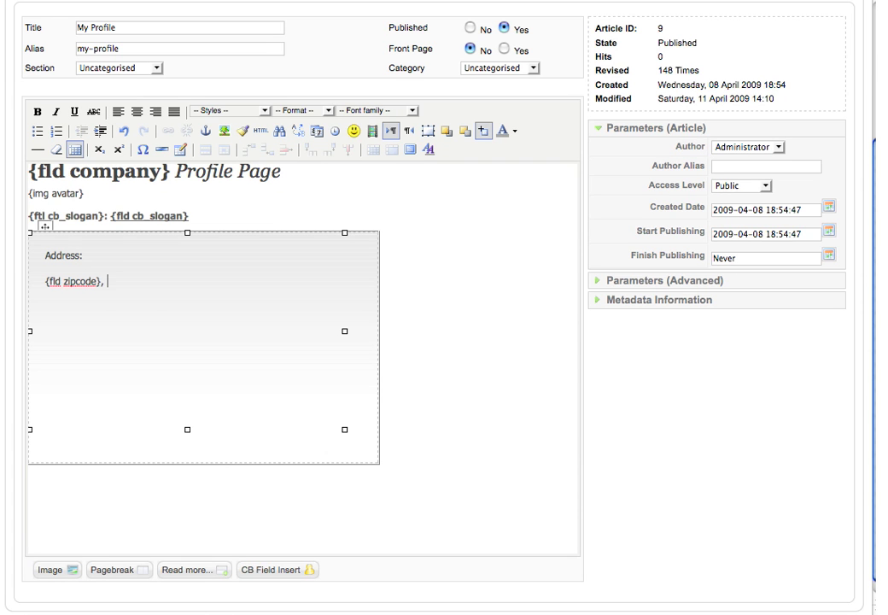
Step: Insert the Country, State and Address fields after the zip code
click(273, 570)
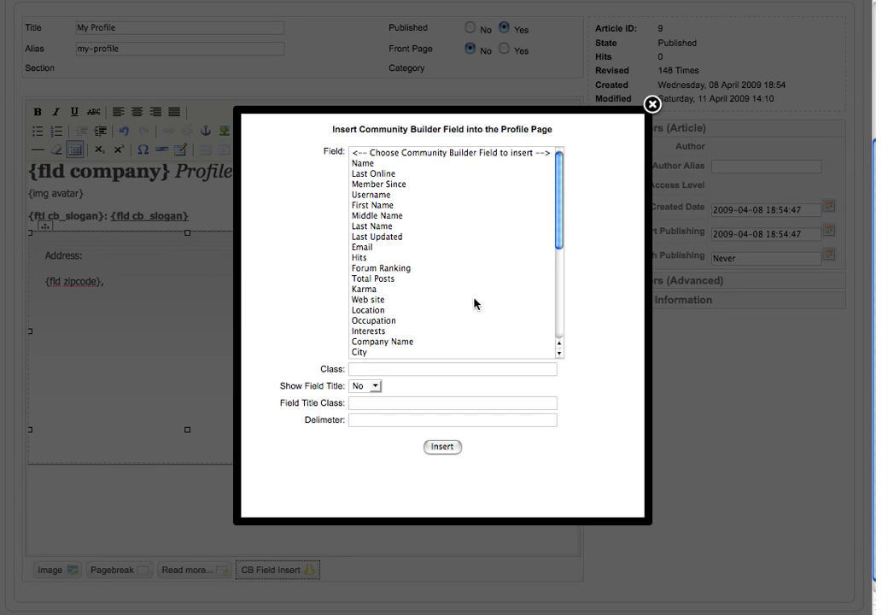
scroll(474, 303, down, 5)
click(402, 206)
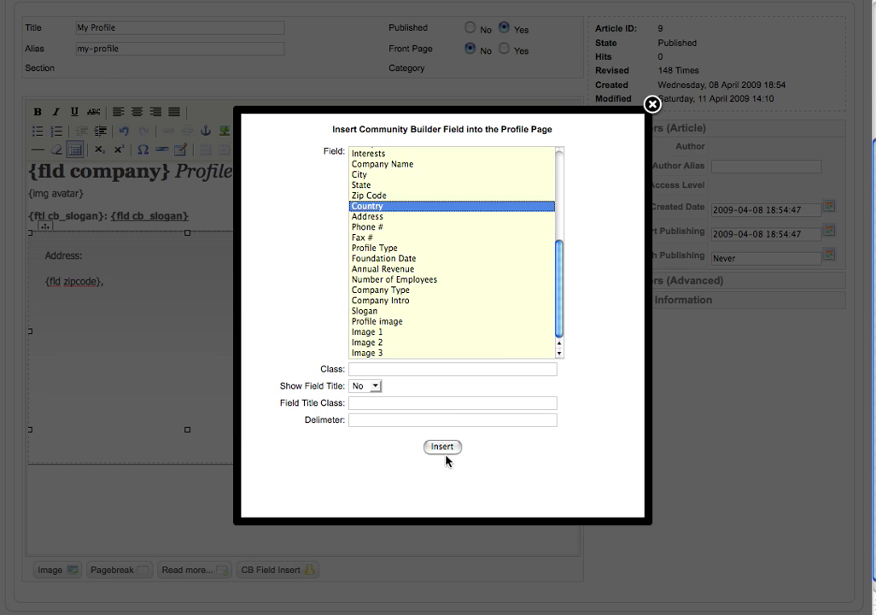
click(442, 446)
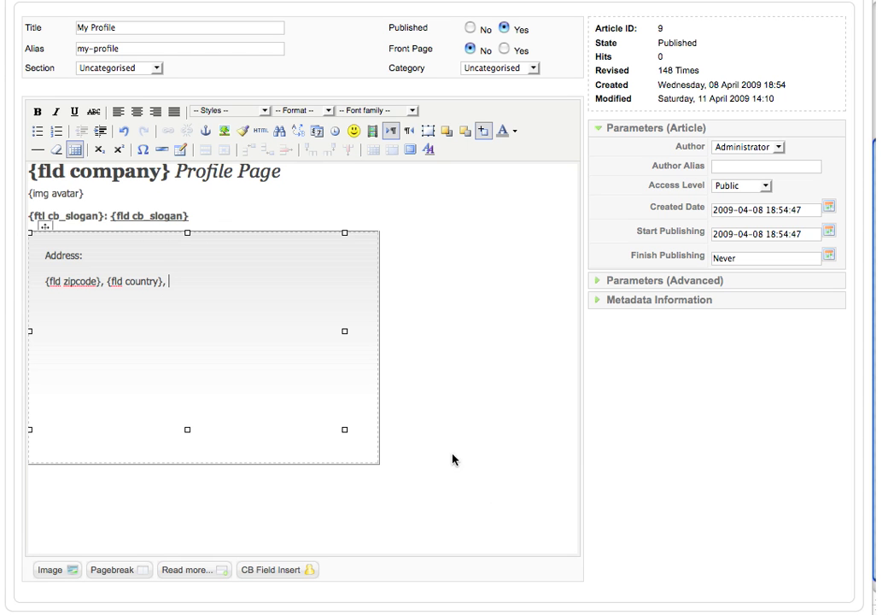
click(308, 569)
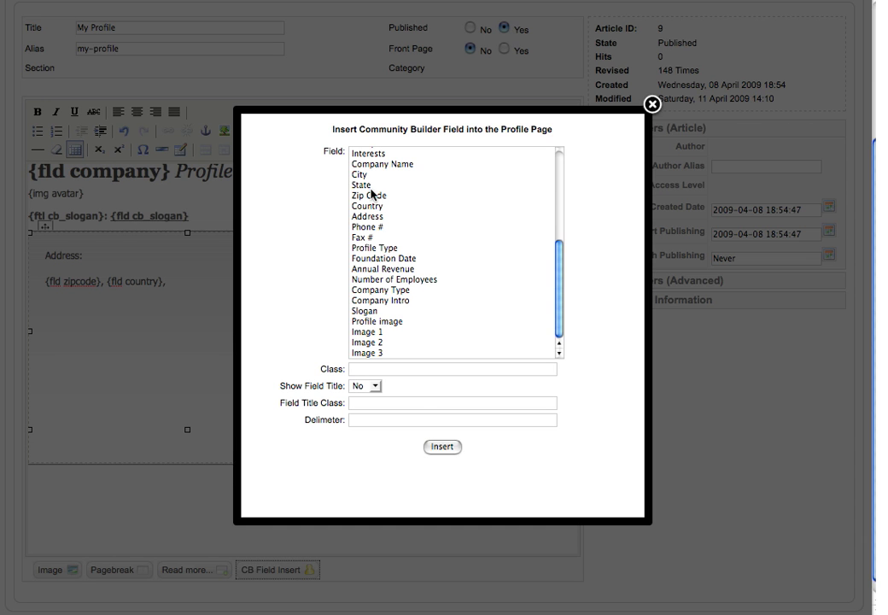
click(361, 185)
click(441, 446)
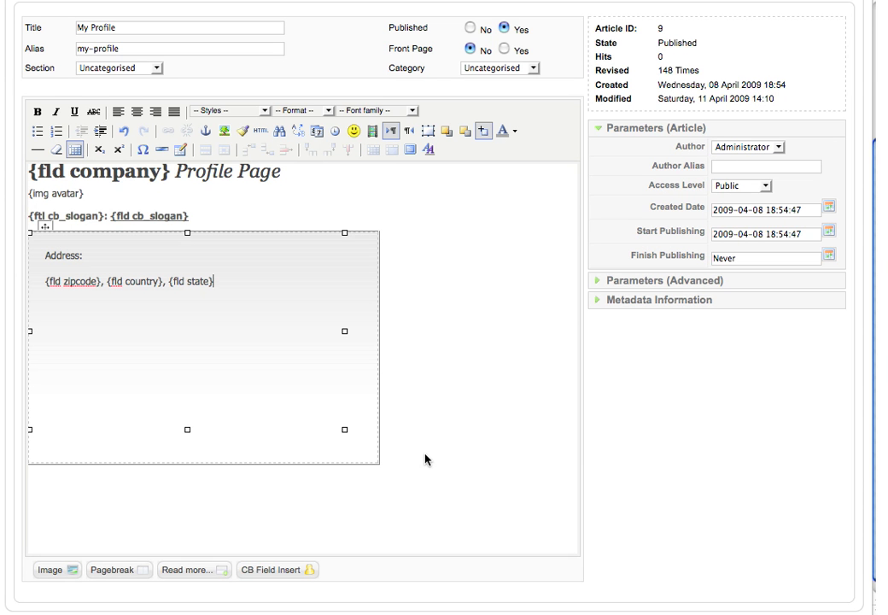
click(290, 568)
scroll(424, 263, down, 5)
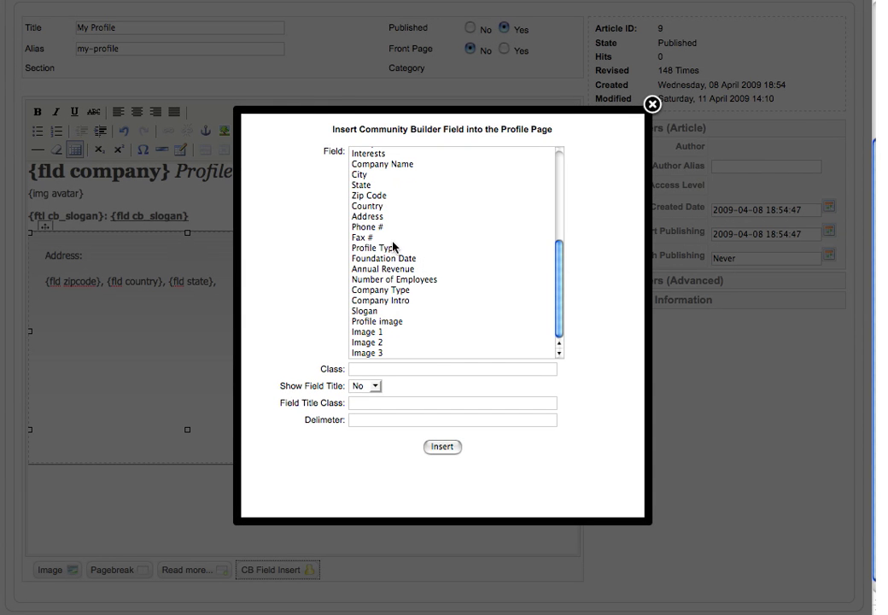
click(369, 217)
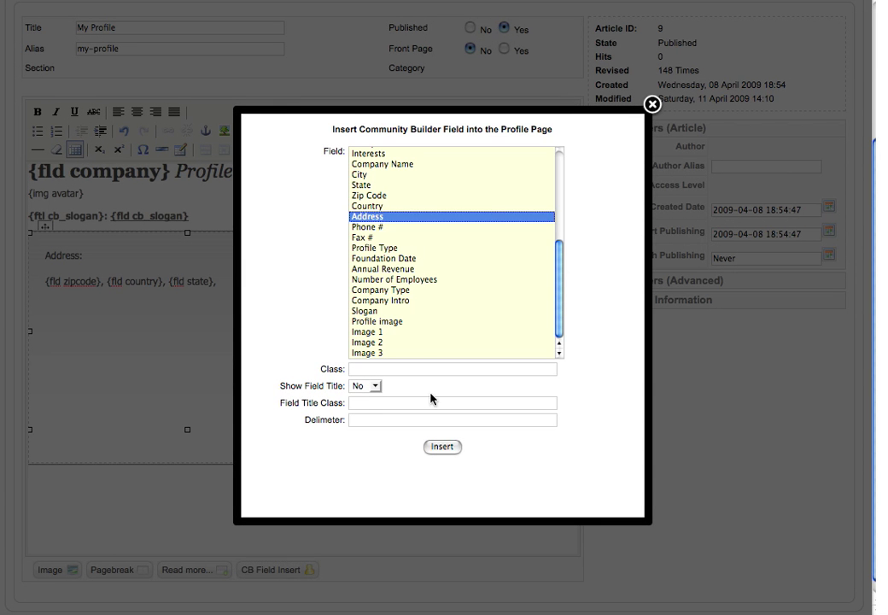
click(444, 449)
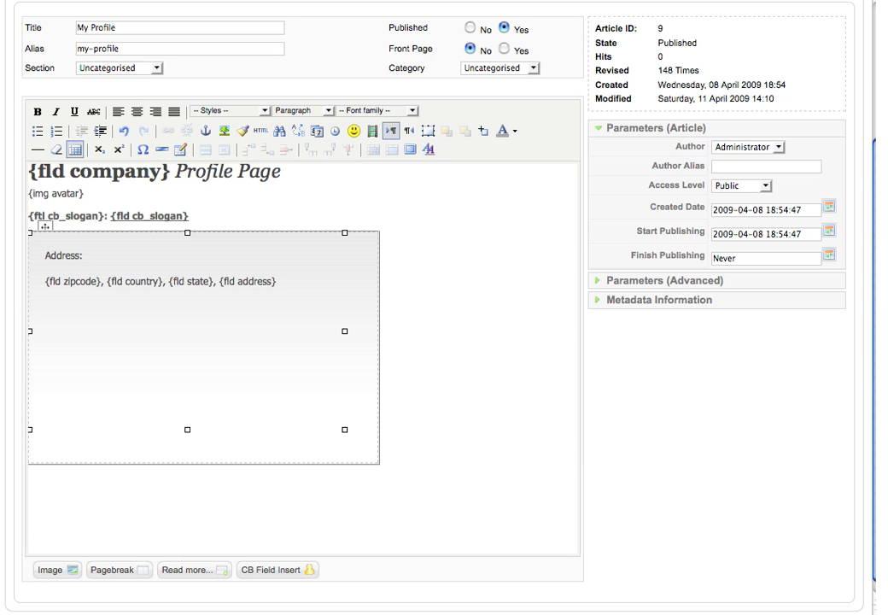
Step: Insert the Phone # field with its title and a colon delimiter
click(290, 569)
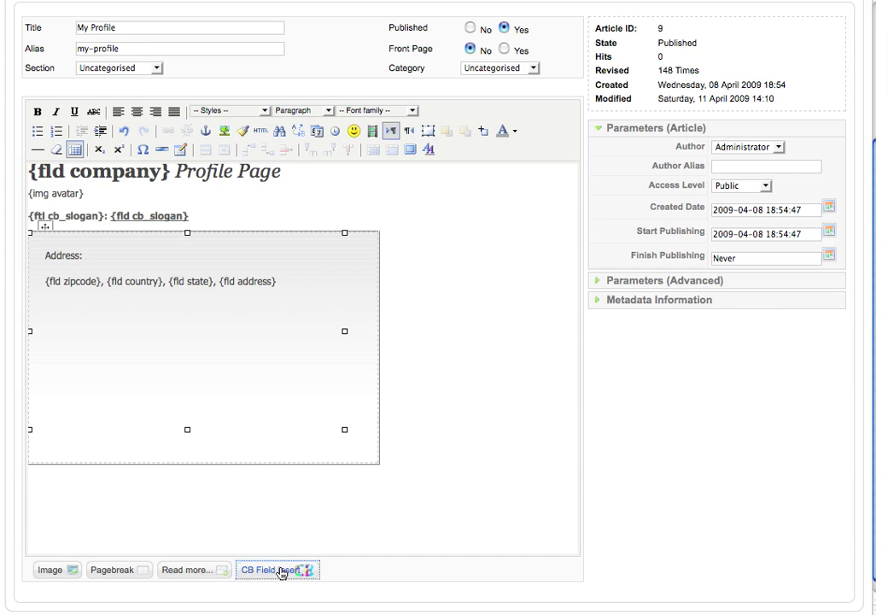
scroll(452, 275, down, 5)
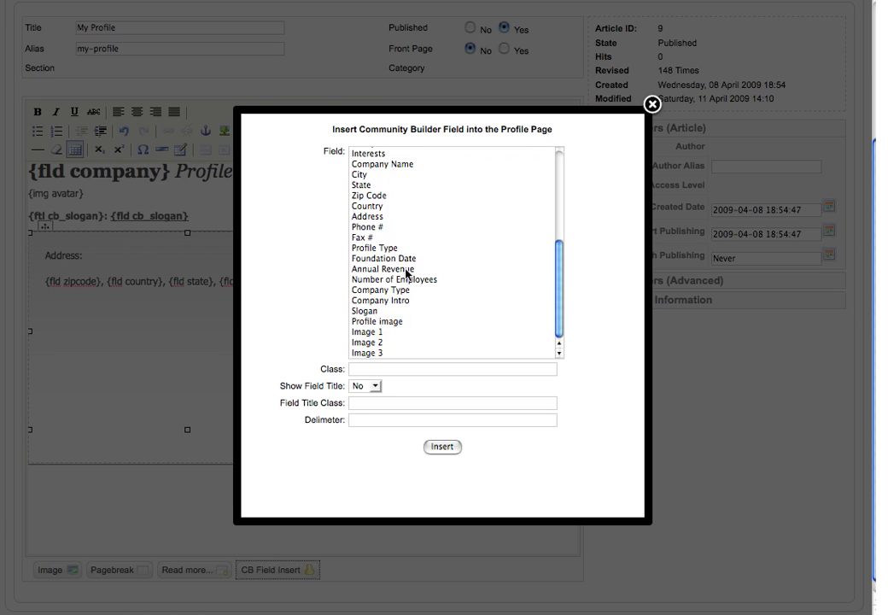
click(392, 227)
click(369, 387)
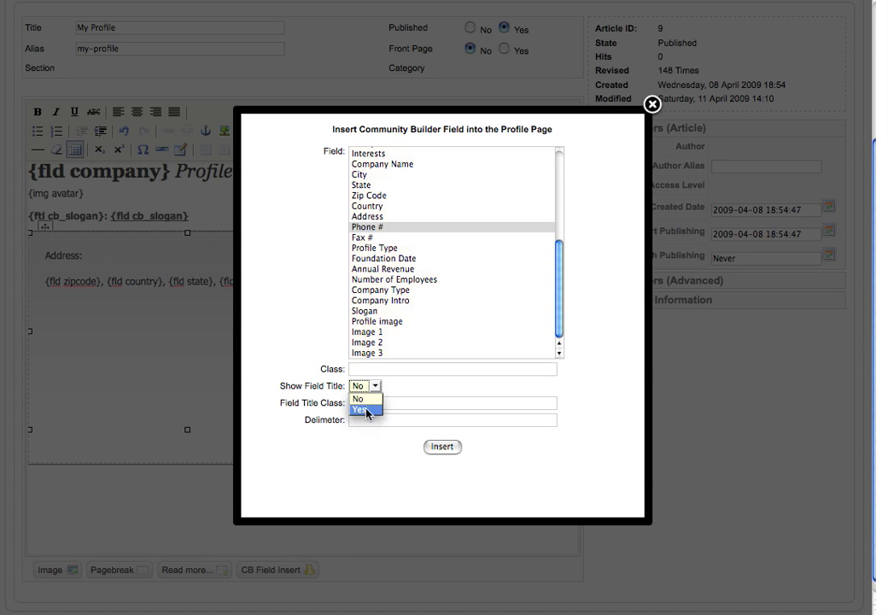
click(362, 413)
click(361, 419)
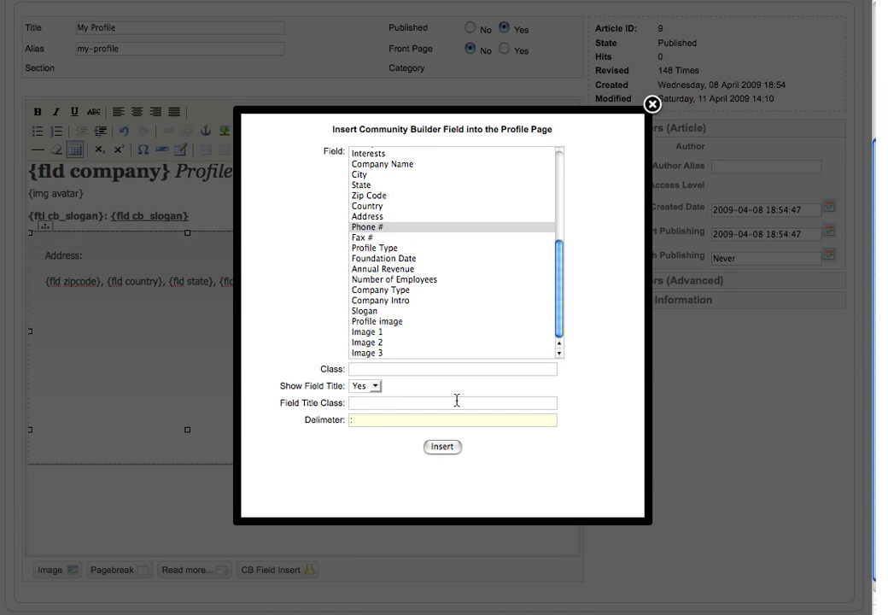
click(443, 446)
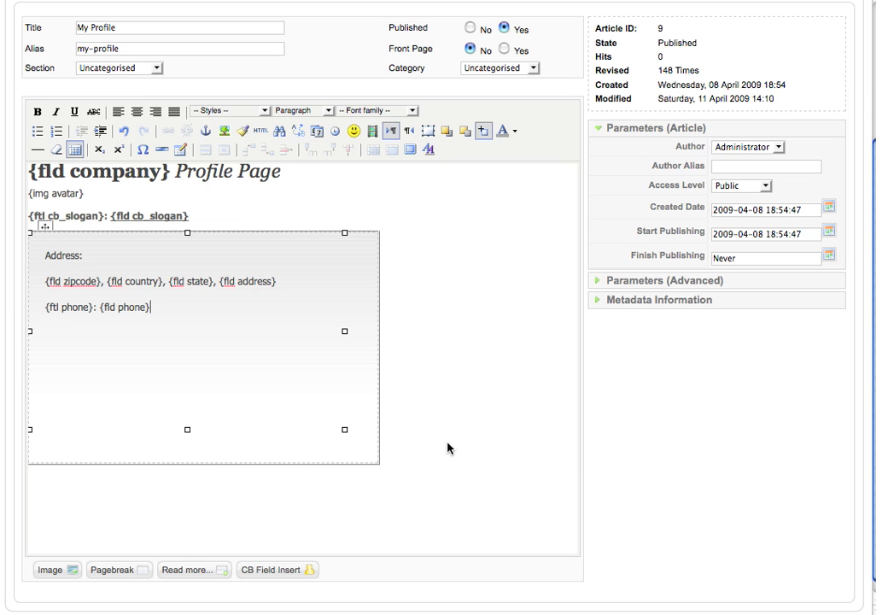
Step: Insert the Fax # field with its title and a colon delimiter
click(292, 568)
scroll(417, 227, down, 5)
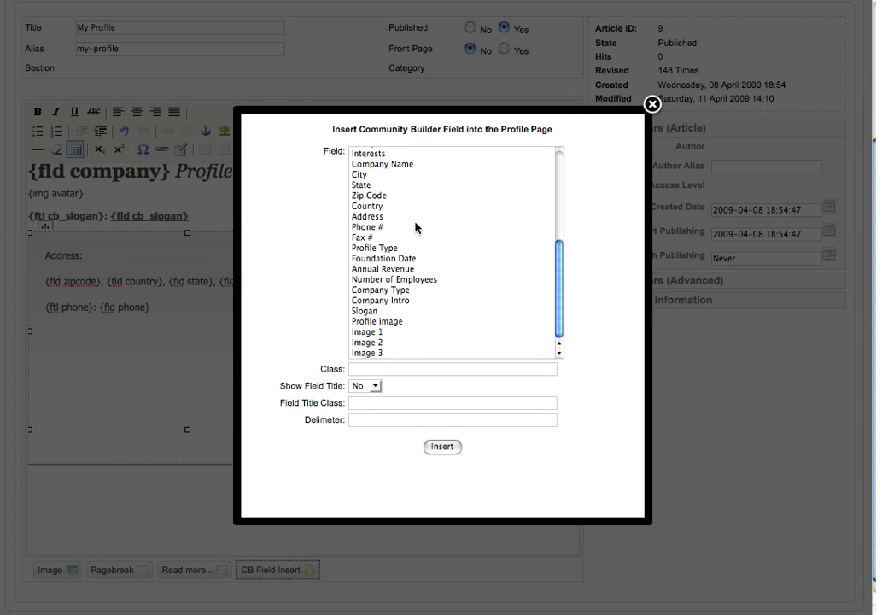
click(377, 238)
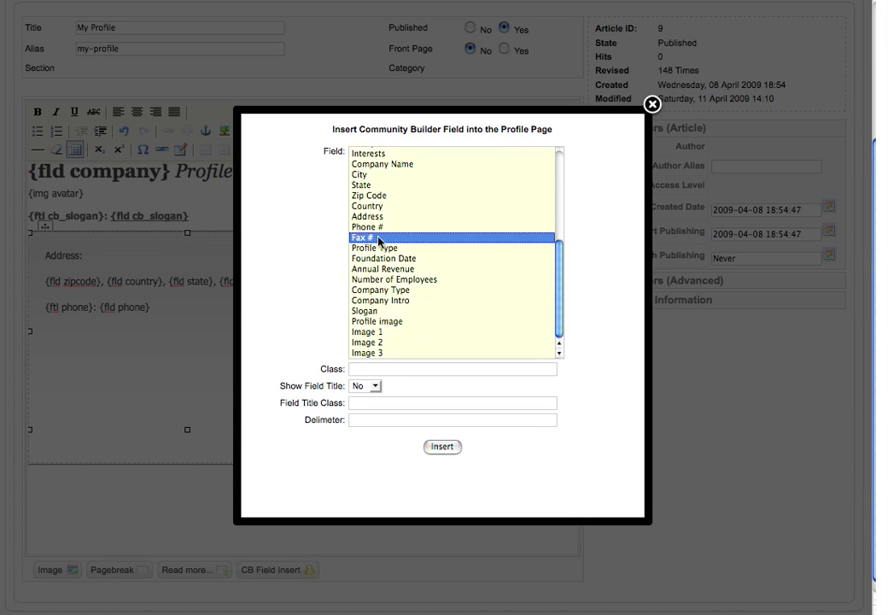
click(361, 386)
click(359, 407)
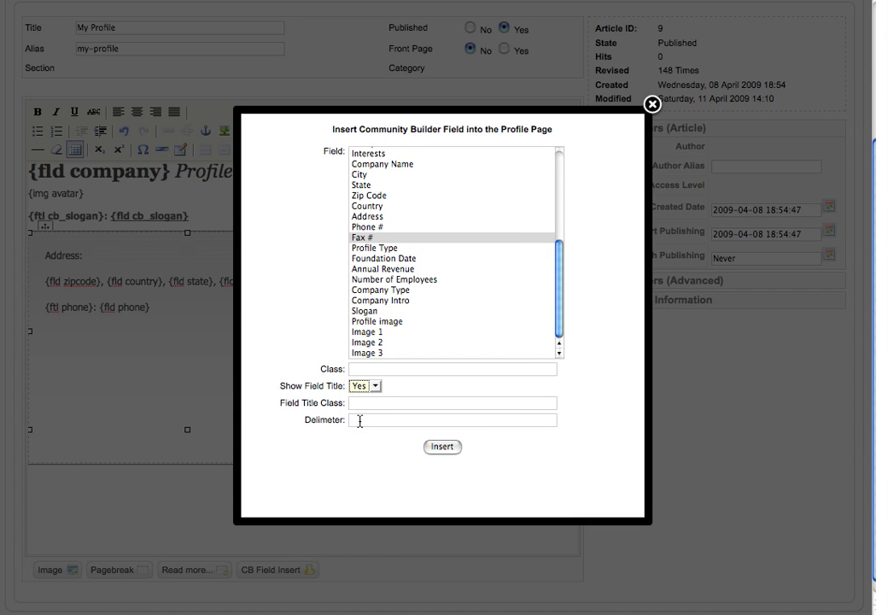
click(360, 420)
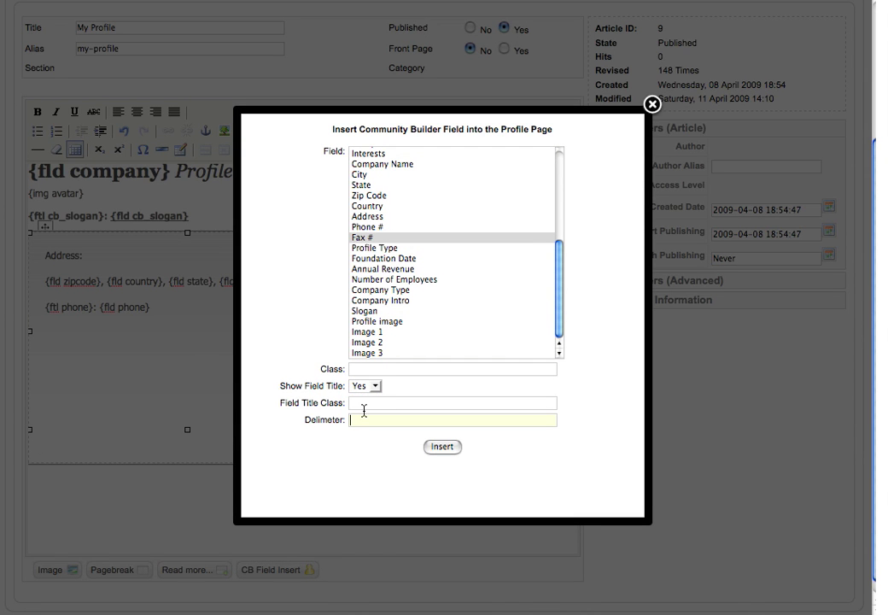
click(453, 446)
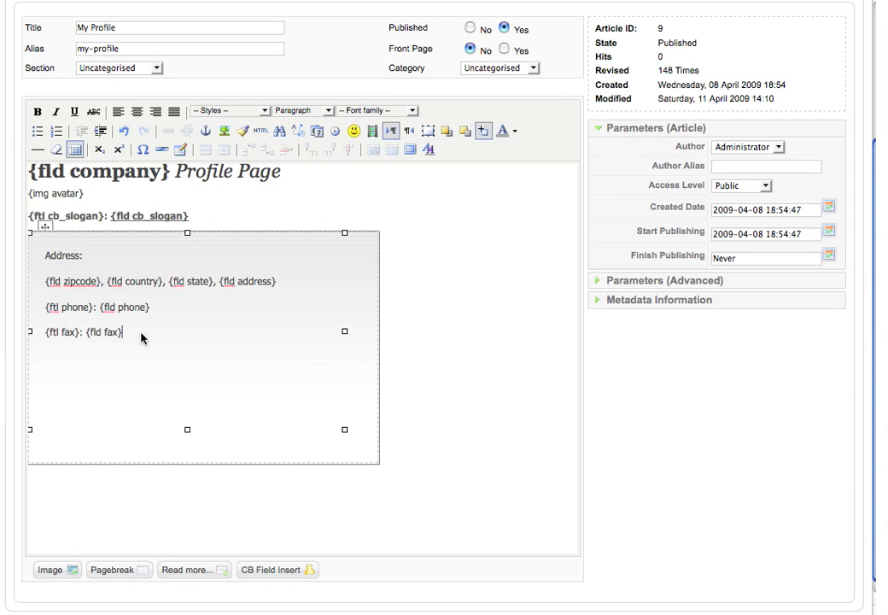
Step: Bold the fax, phone and 'Address:' labels
drag(83, 332, 41, 333)
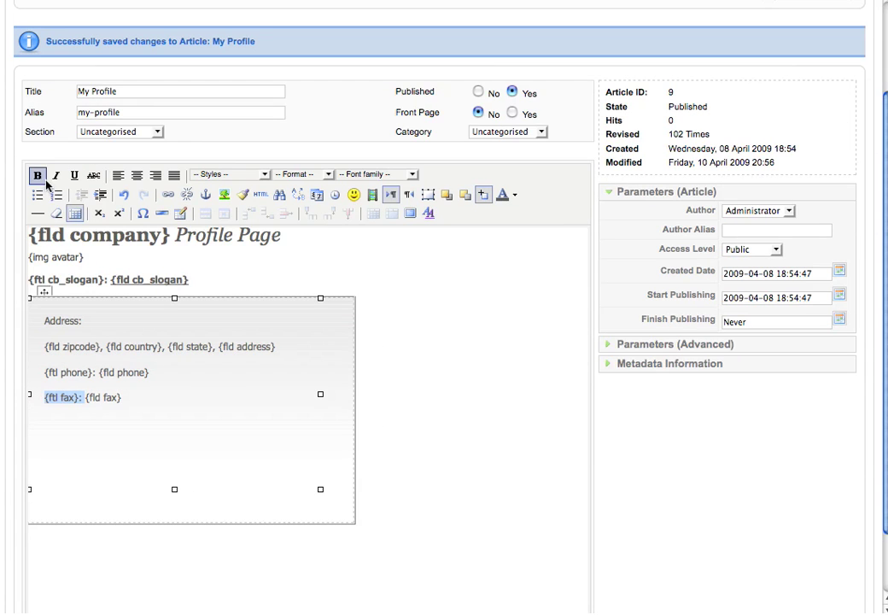
click(36, 174)
drag(97, 372, 40, 372)
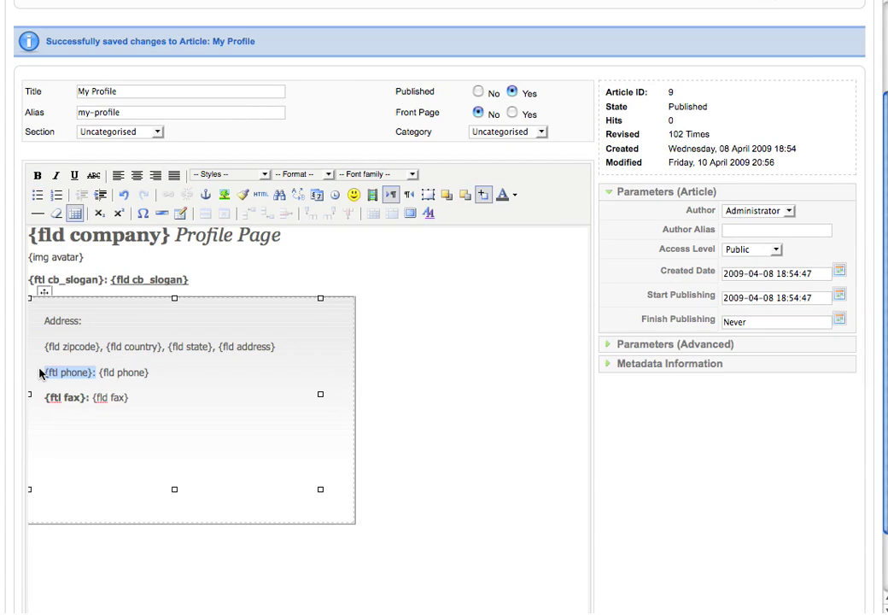
click(37, 174)
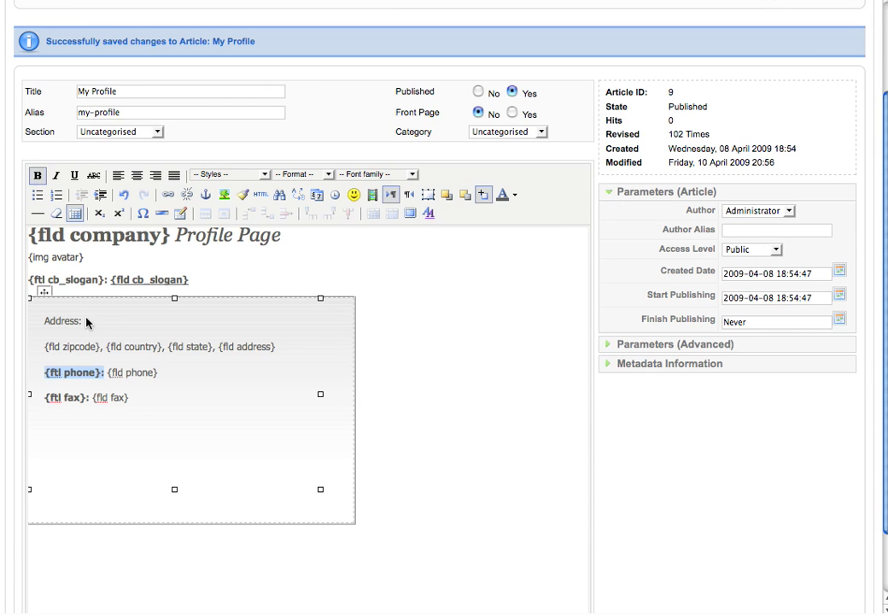
drag(87, 320, 39, 319)
click(36, 174)
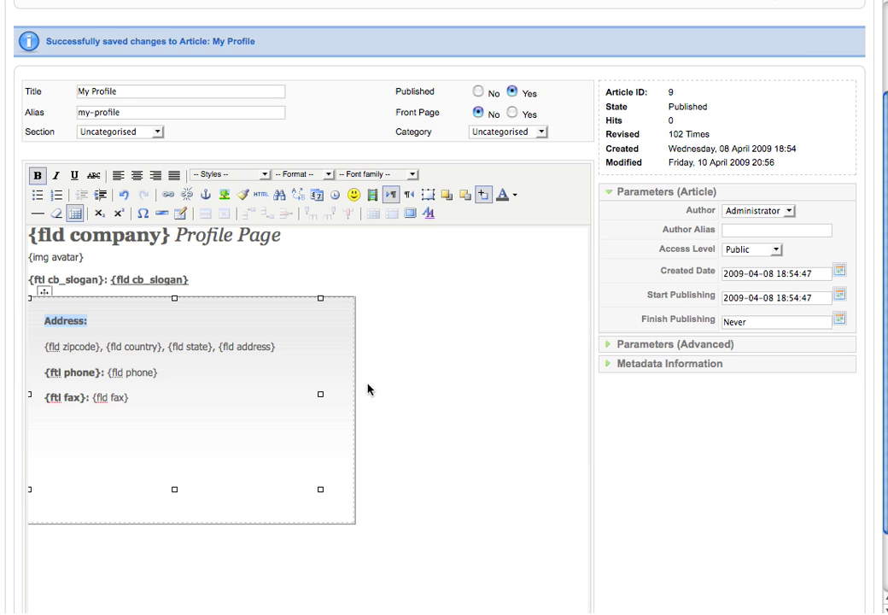
Step: Shrink the address box, move it right of the heading, and adjust line spacing
drag(321, 489, 236, 426)
drag(133, 426, 132, 410)
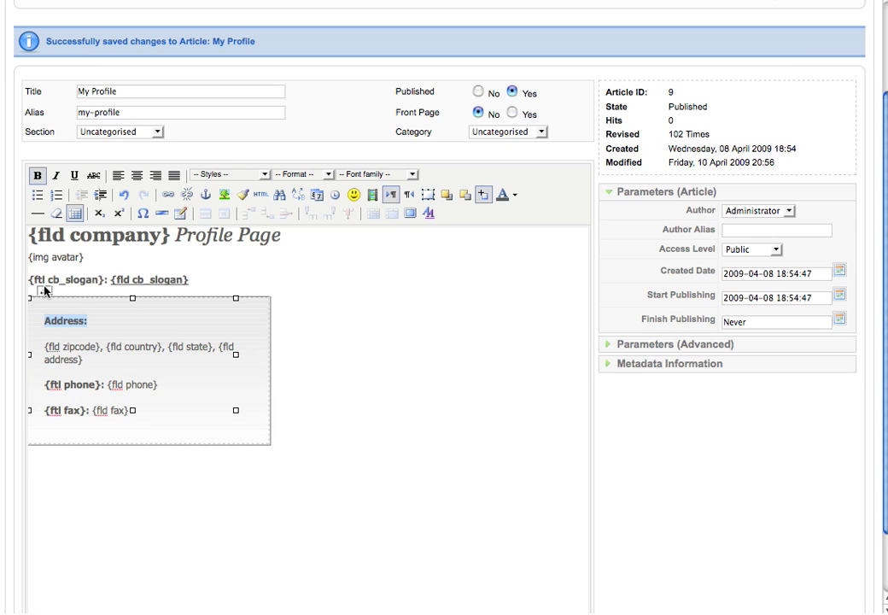
drag(43, 291, 358, 249)
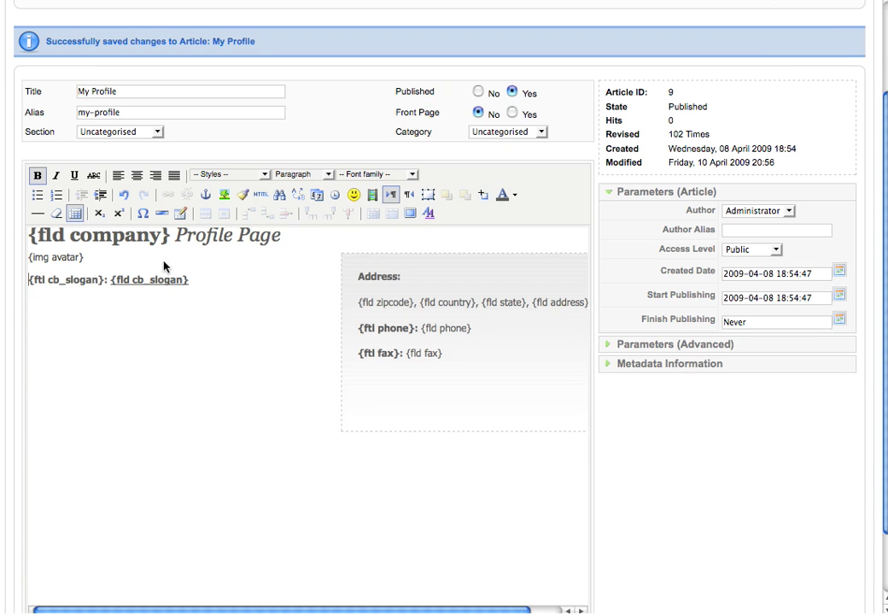
key(Return)
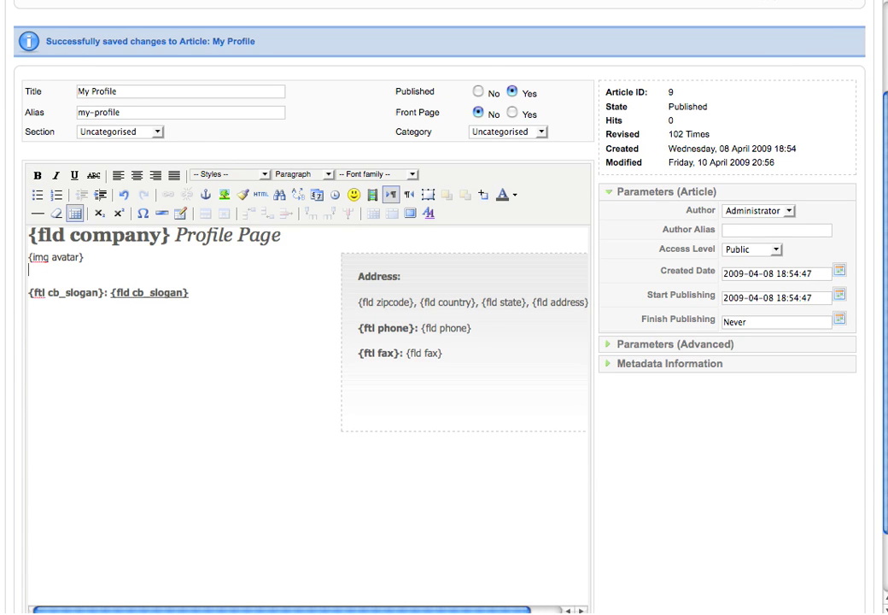
click(294, 244)
key(Return)
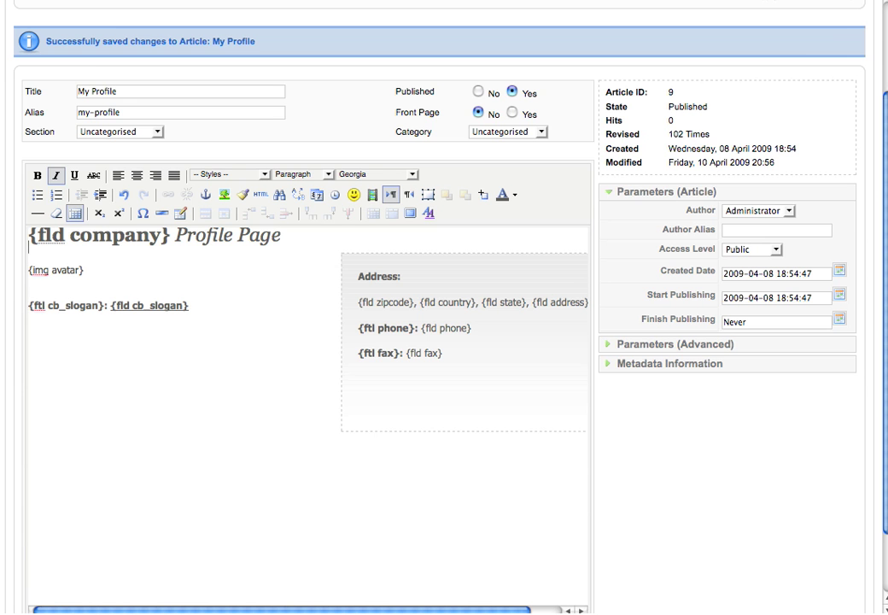
click(369, 379)
drag(462, 399, 464, 358)
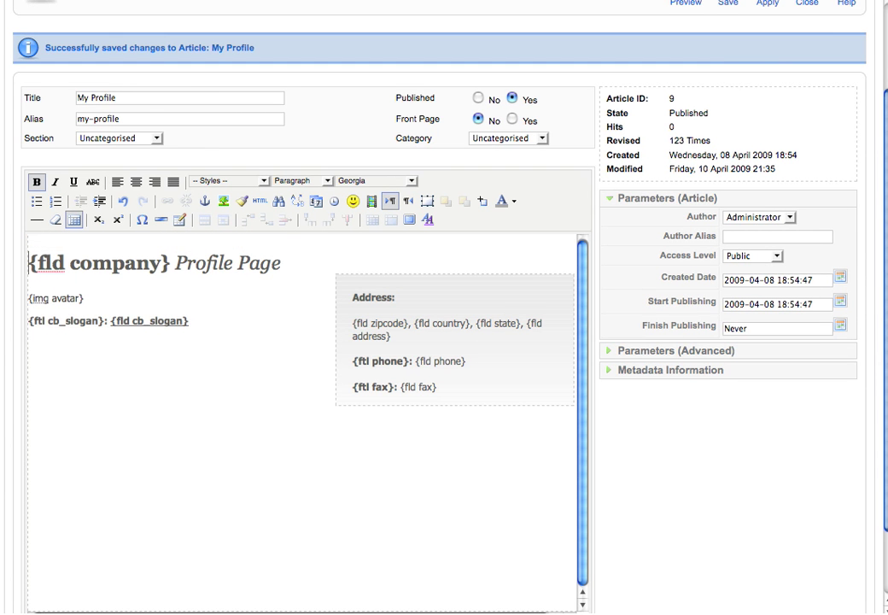
scroll(598, 120, up, 3)
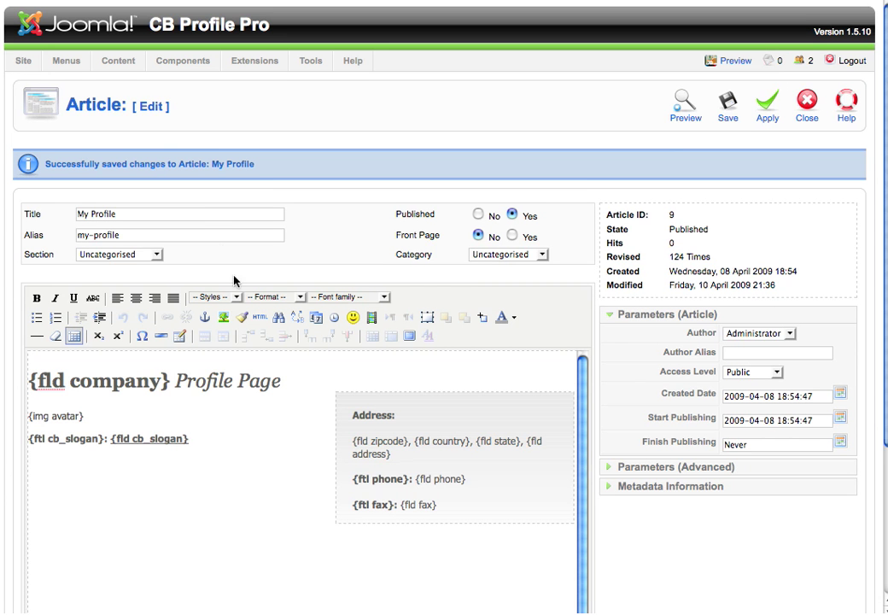
Step: Type the 'Company Info' heading on a new line below the address box
scroll(239, 324, down, 1)
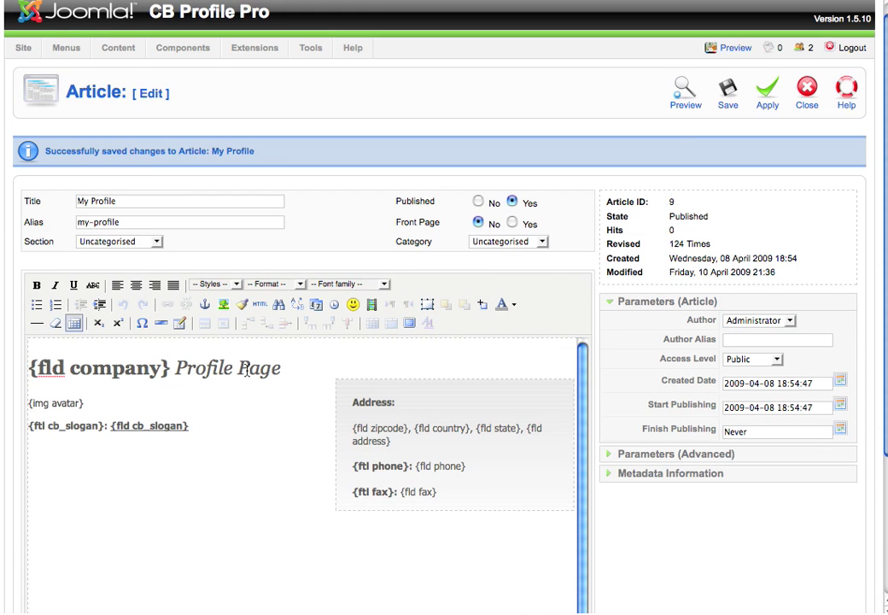
scroll(248, 376, down, 5)
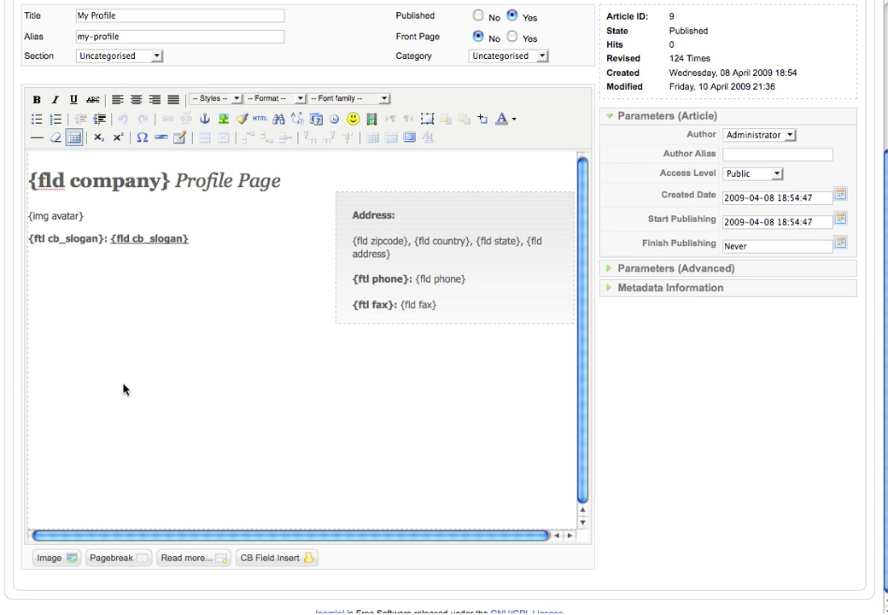
click(98, 352)
text(c)
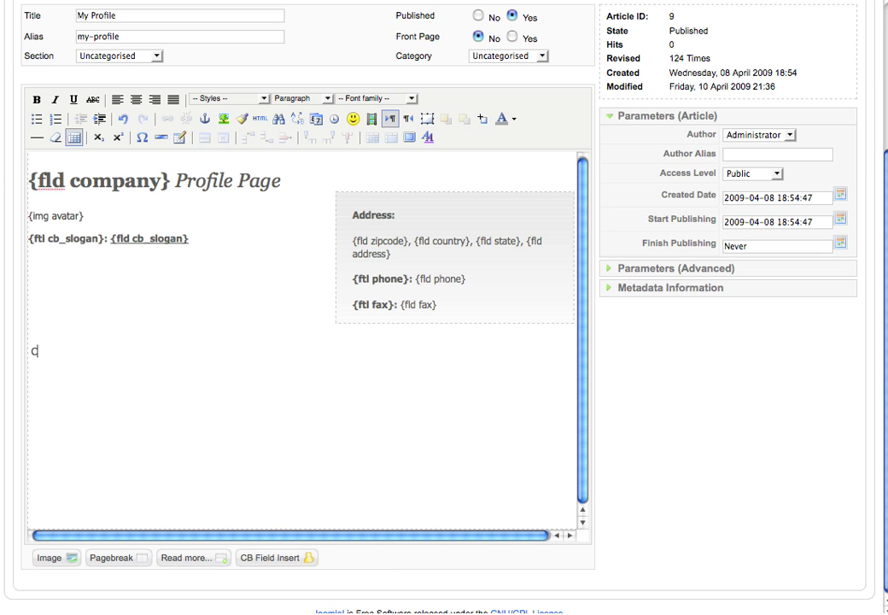
text(ompany Info)
Step: Add a layer box under Company Info, widen it and move it to the right
click(426, 119)
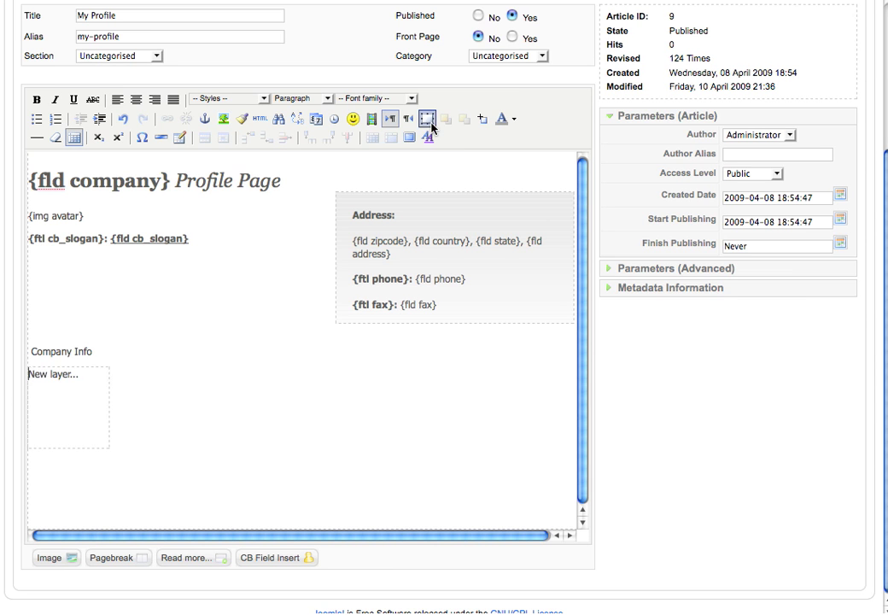
click(106, 414)
drag(108, 408, 159, 410)
click(41, 363)
drag(43, 362, 194, 363)
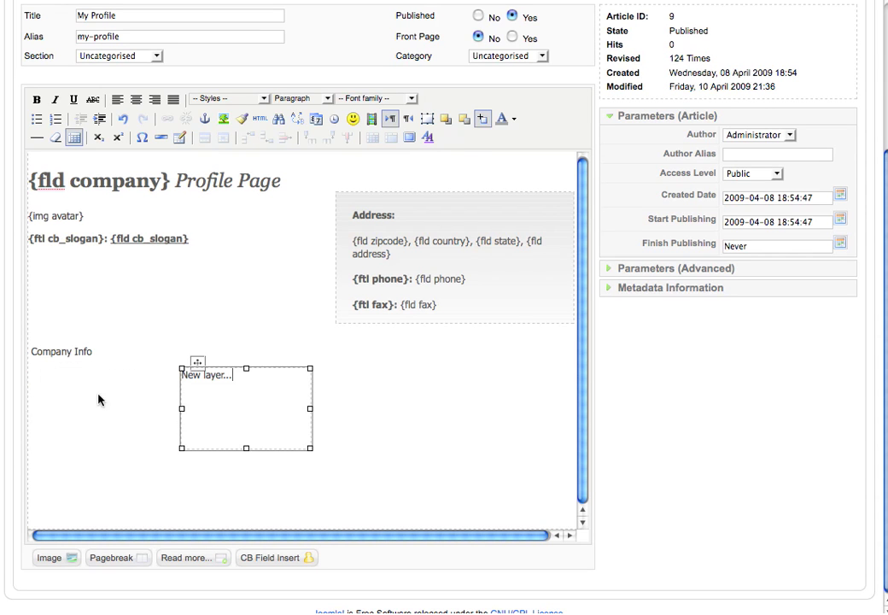
click(51, 394)
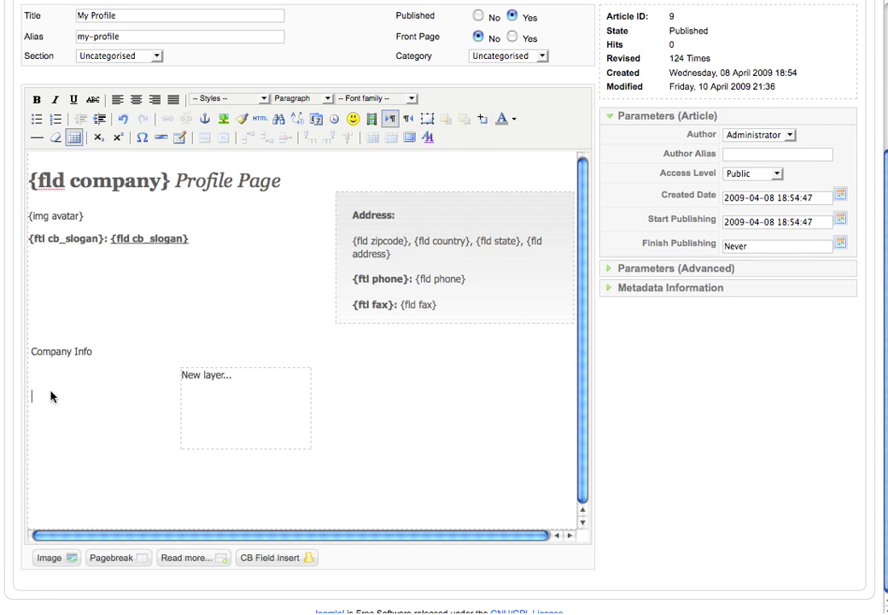
Step: Add two more layer boxes on the left and widen each to match
click(427, 118)
click(107, 428)
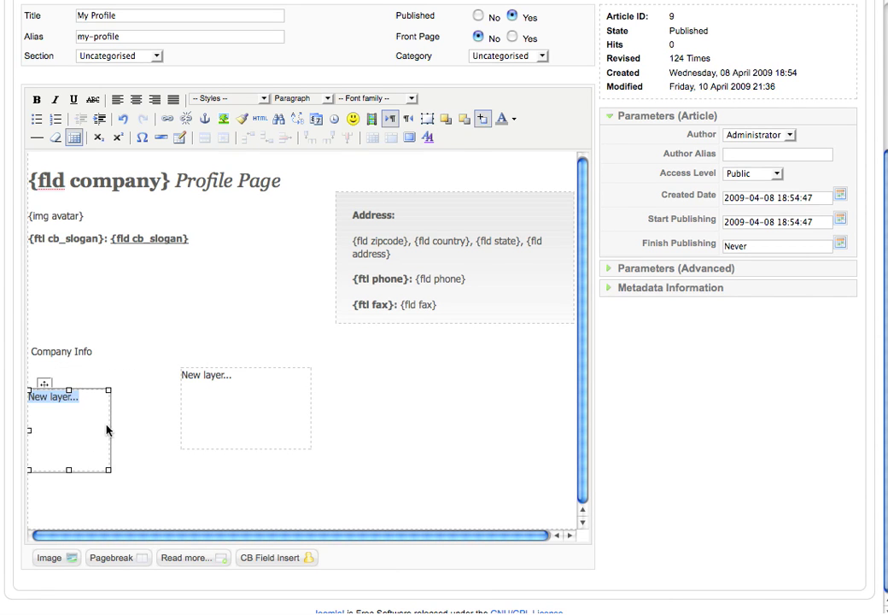
drag(109, 429, 157, 431)
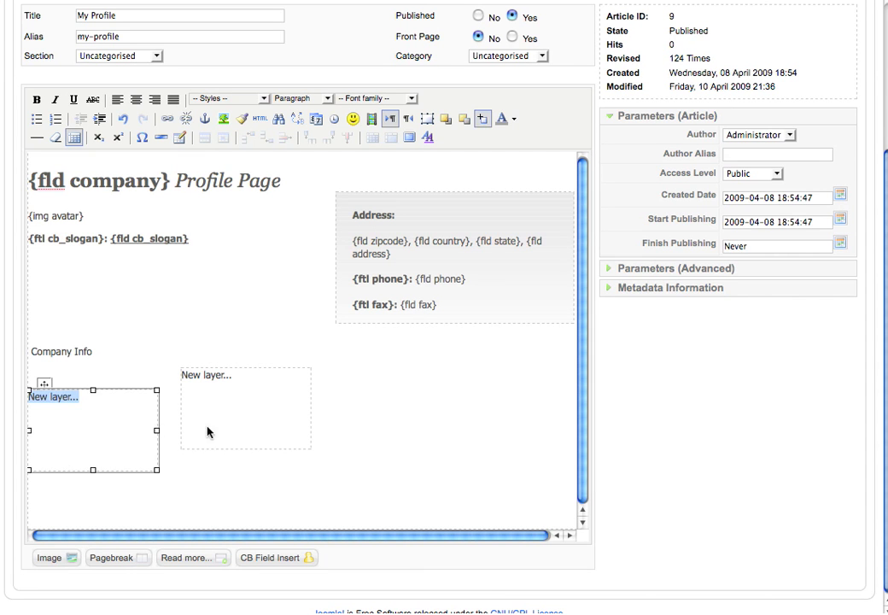
click(182, 463)
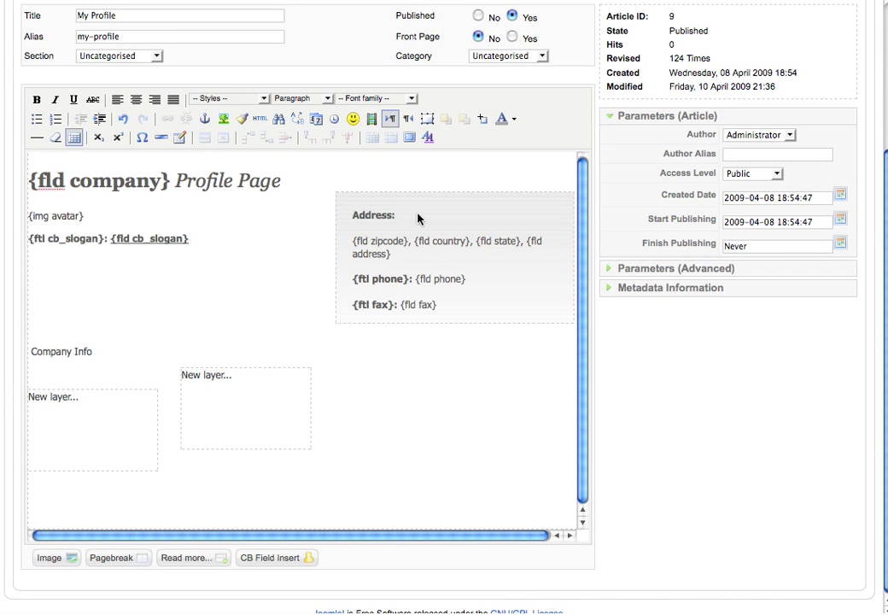
click(426, 119)
click(109, 406)
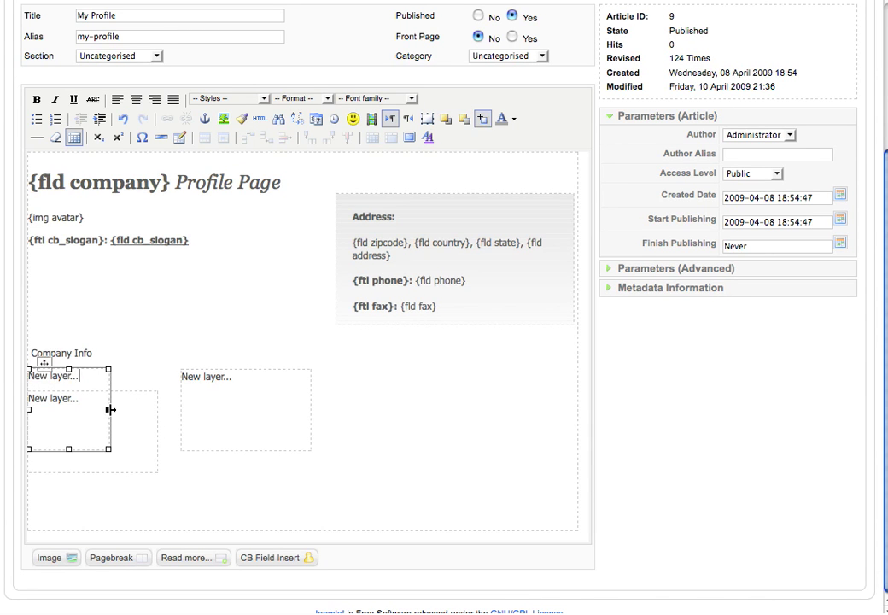
drag(109, 408, 157, 410)
click(95, 479)
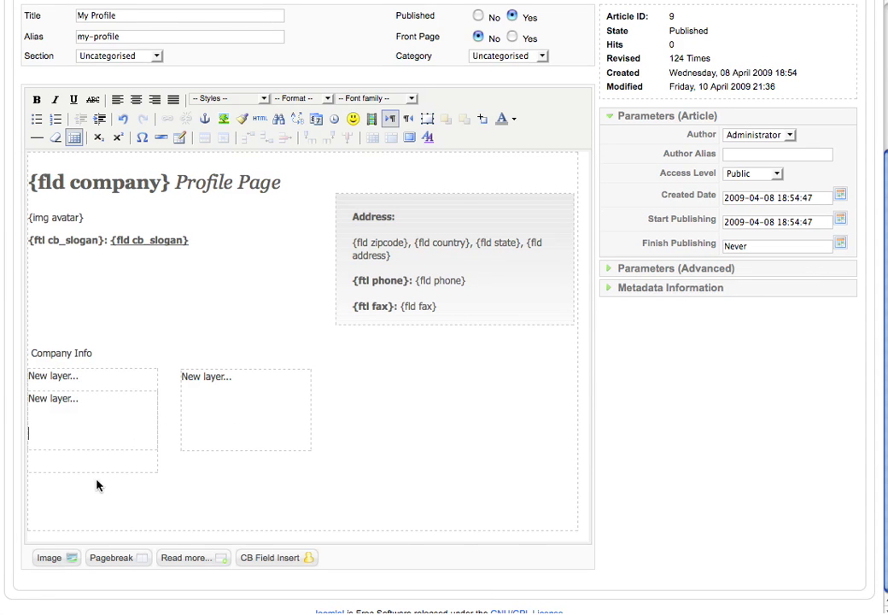
Step: Move the three layer boxes rightward so they spread across one row
click(93, 385)
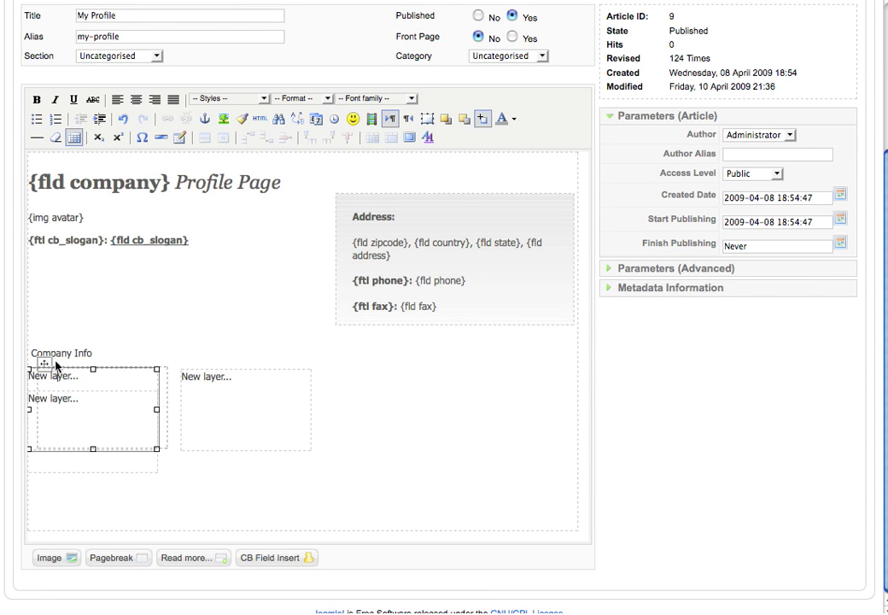
drag(43, 363, 456, 367)
click(205, 374)
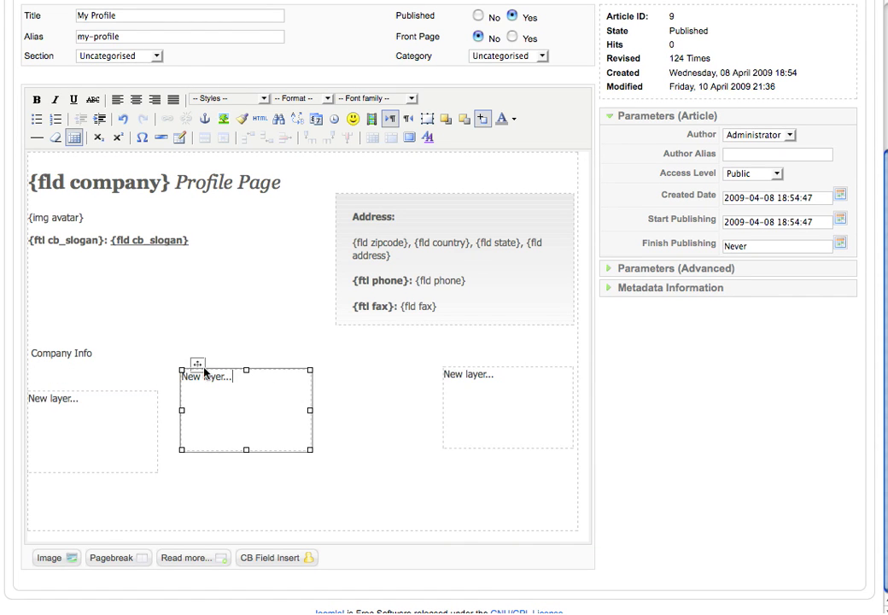
drag(193, 361, 312, 369)
click(105, 412)
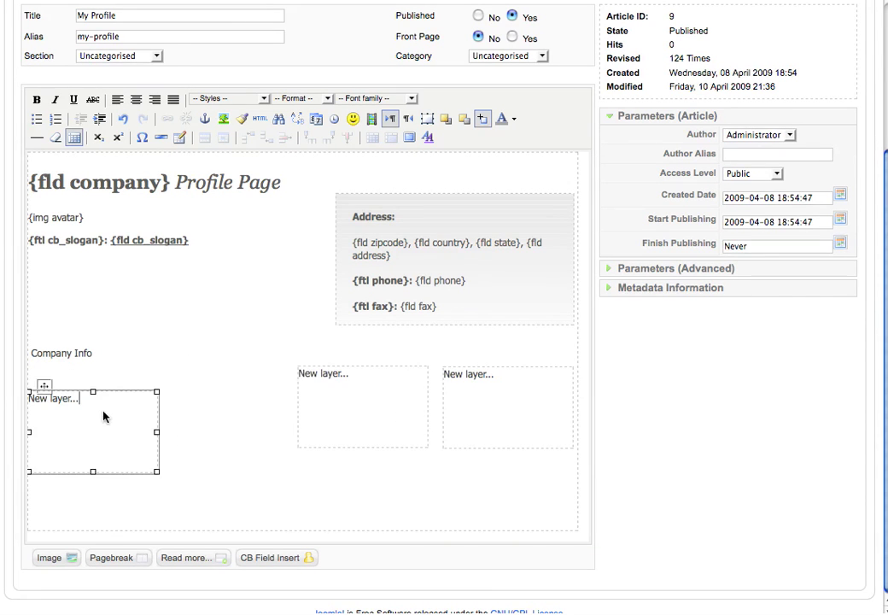
drag(43, 384, 176, 365)
Step: Add a fourth layer at the left, widen it and raise it into line
click(42, 411)
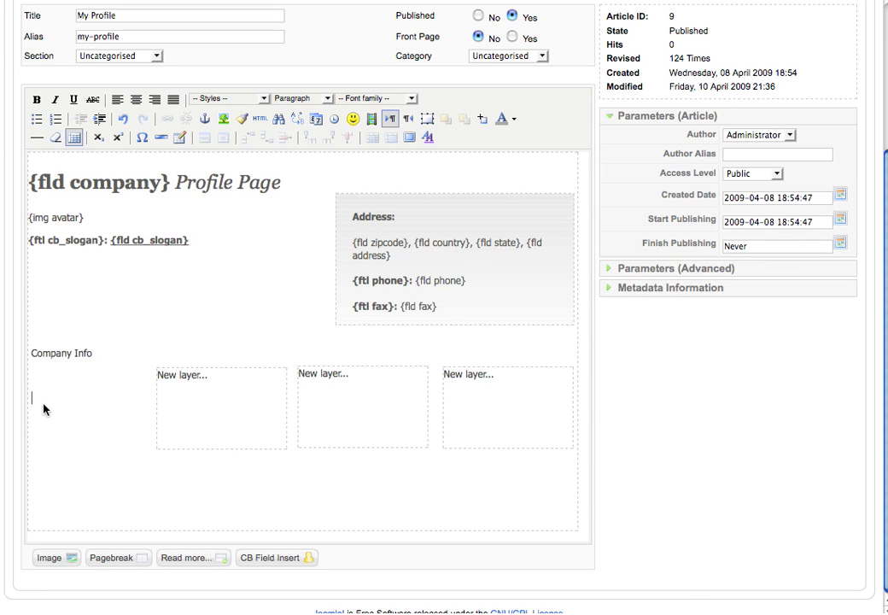
click(483, 118)
click(63, 413)
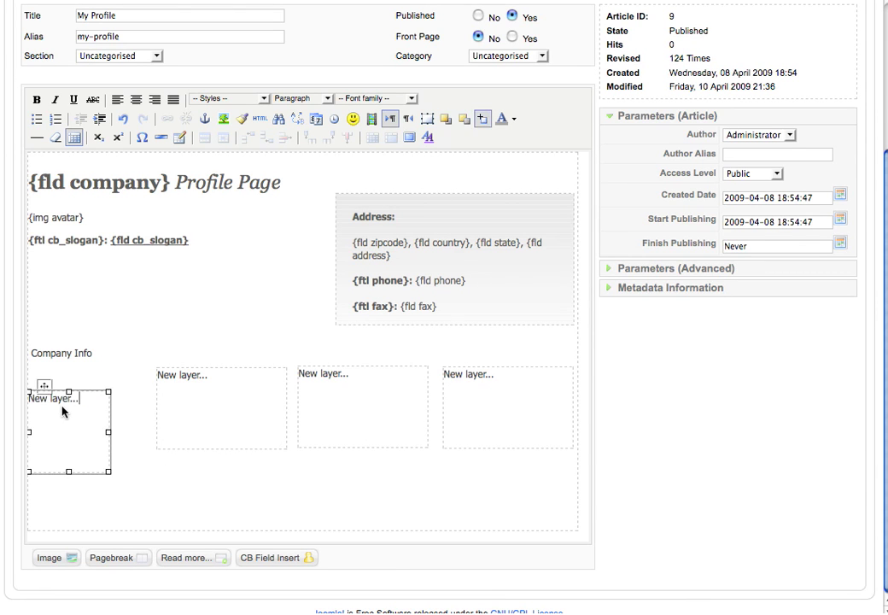
drag(109, 430, 156, 429)
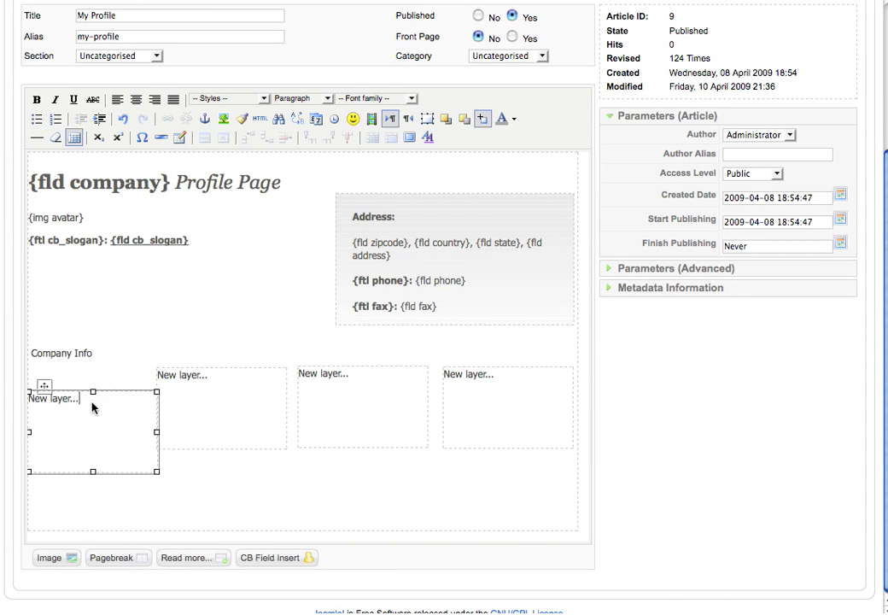
drag(43, 382, 42, 365)
Step: Nudge the second and third layers into line and highlight the first layer's placeholder text
click(192, 411)
drag(177, 358, 184, 365)
click(349, 386)
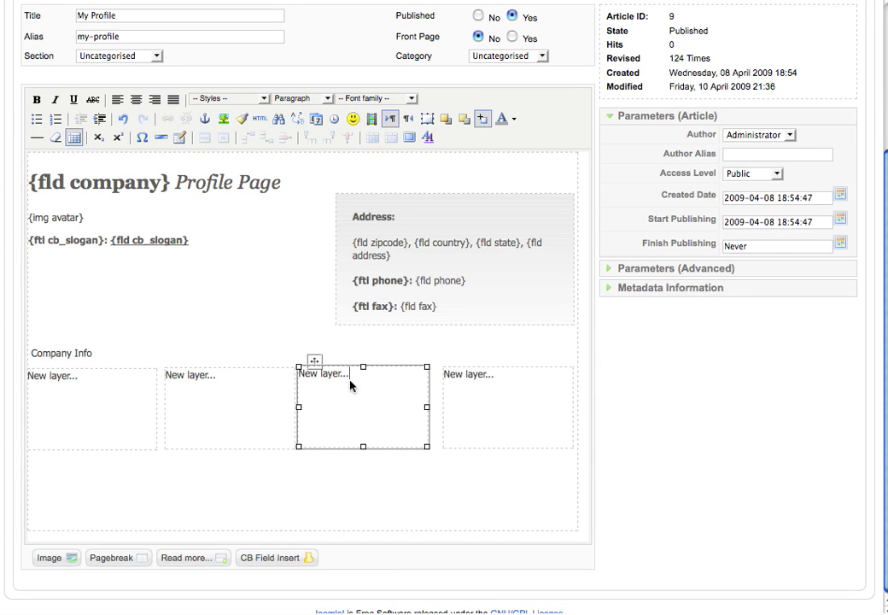
drag(314, 360, 319, 362)
click(454, 390)
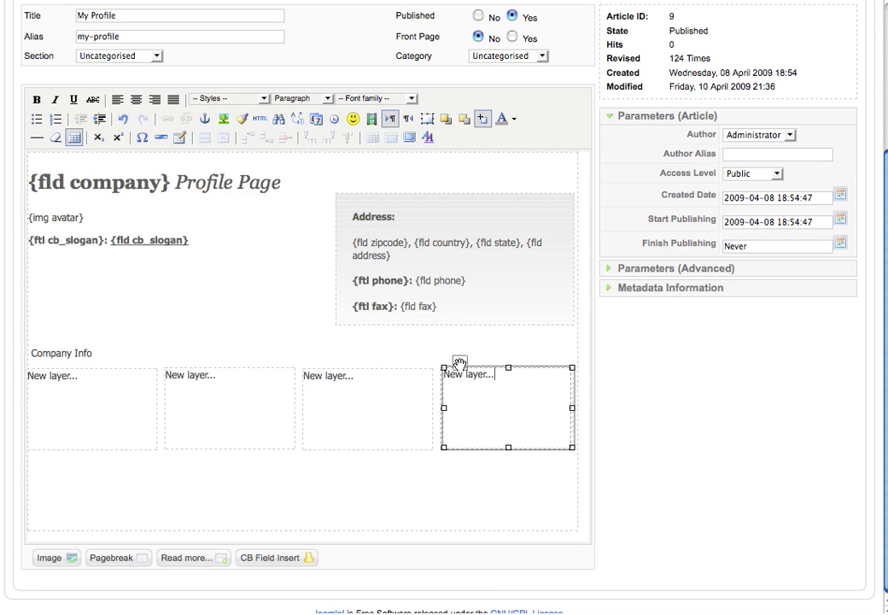
click(81, 396)
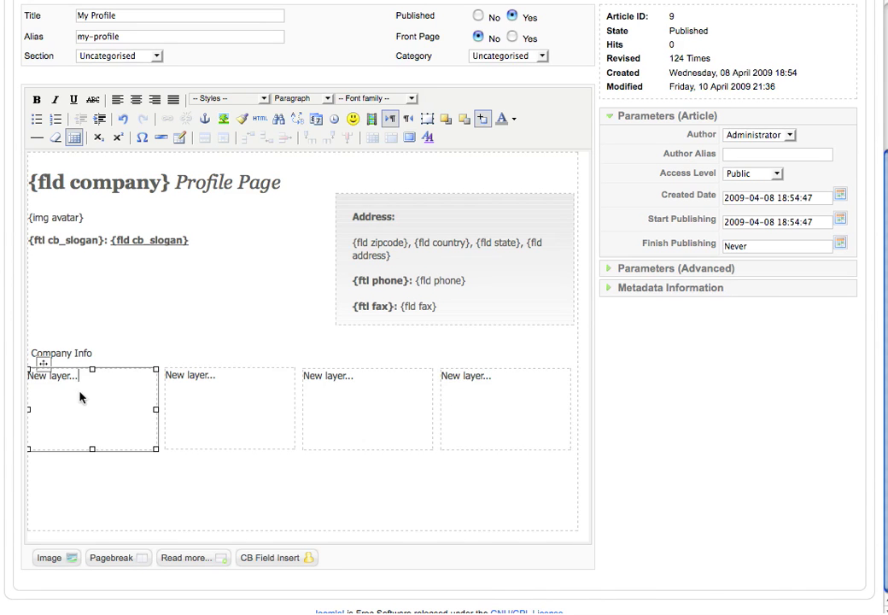
drag(81, 396, 28, 374)
Step: Insert the Foundation Date field with its title into the first layer, value on its own line
click(292, 562)
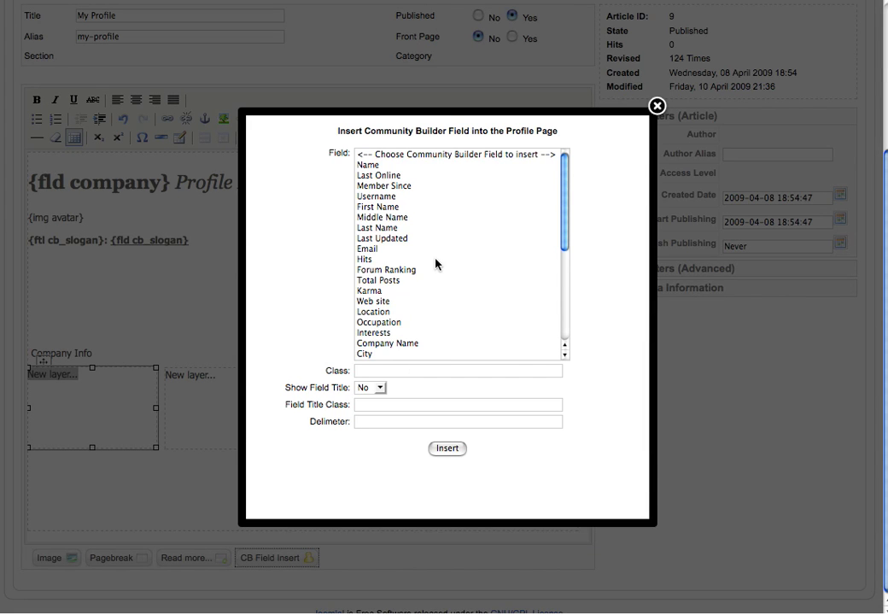
scroll(431, 261, down, 5)
click(395, 261)
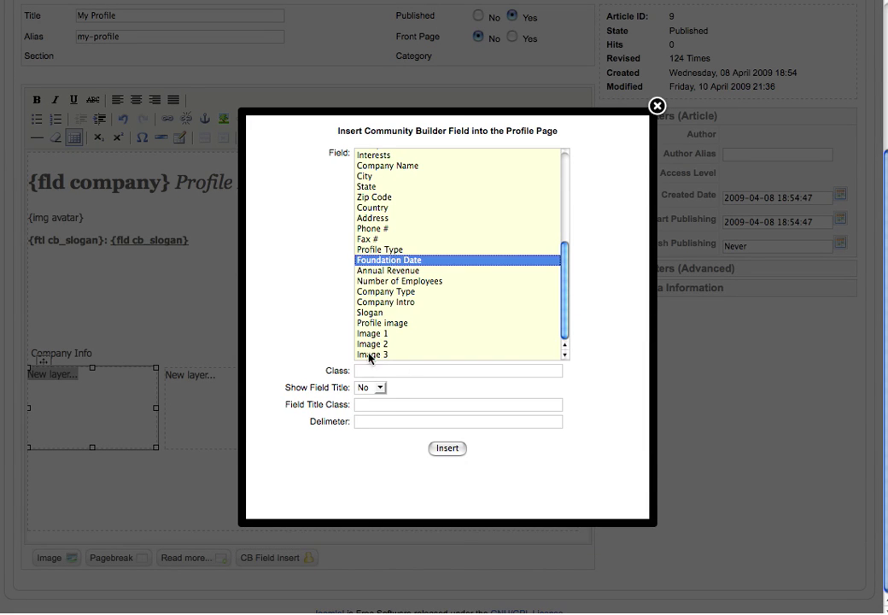
click(369, 387)
click(369, 411)
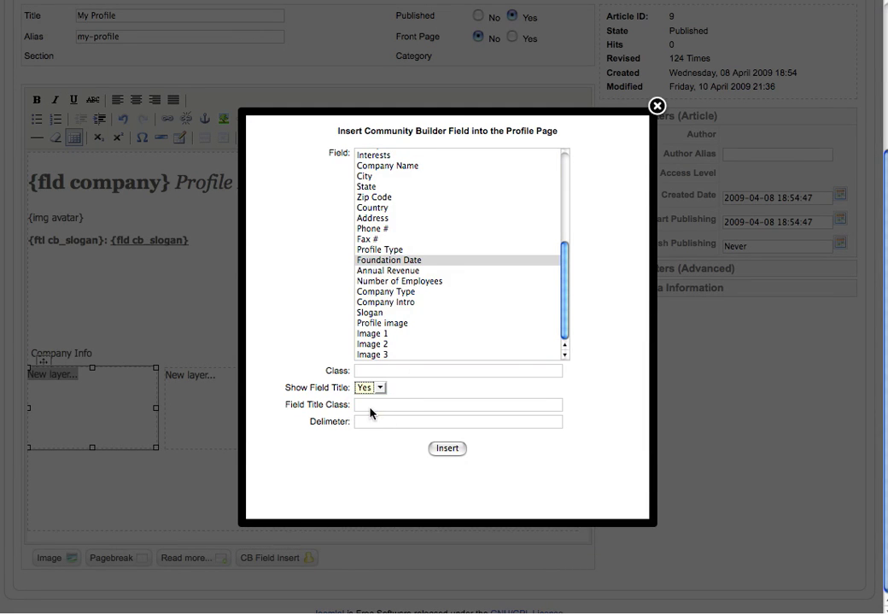
click(463, 447)
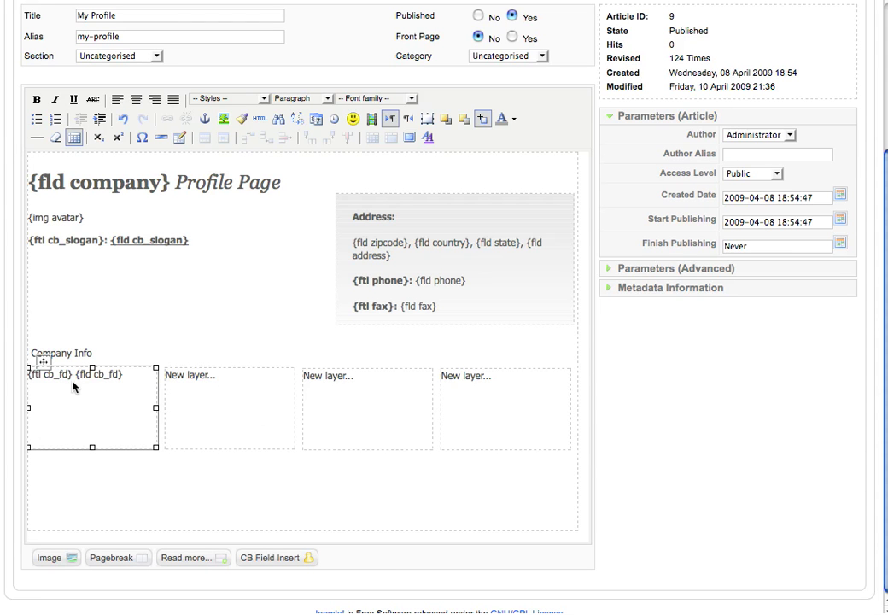
click(77, 376)
key(Return)
Step: Replace the second layer's placeholder with the titled Annual Revenue field, value on its own line
click(232, 393)
triple_click(232, 392)
click(288, 559)
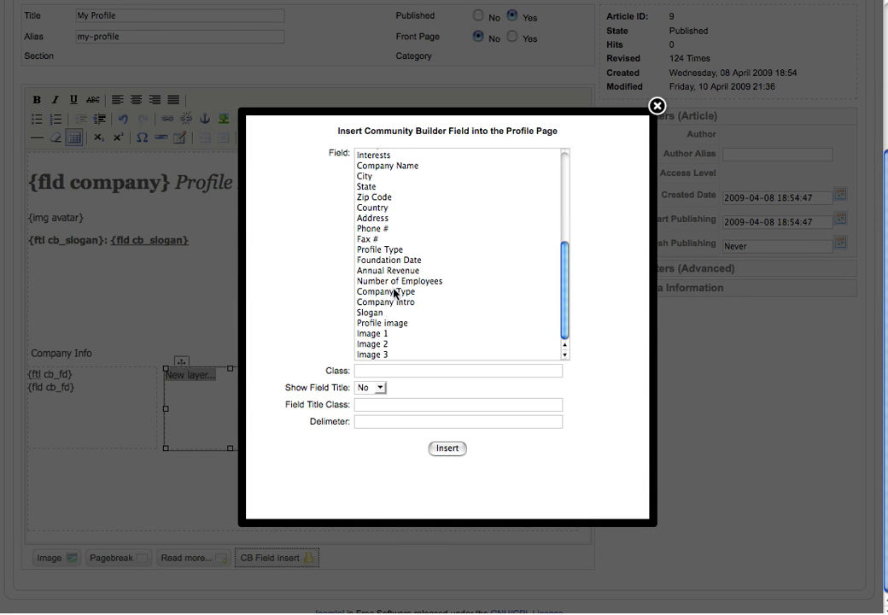
click(392, 270)
click(369, 387)
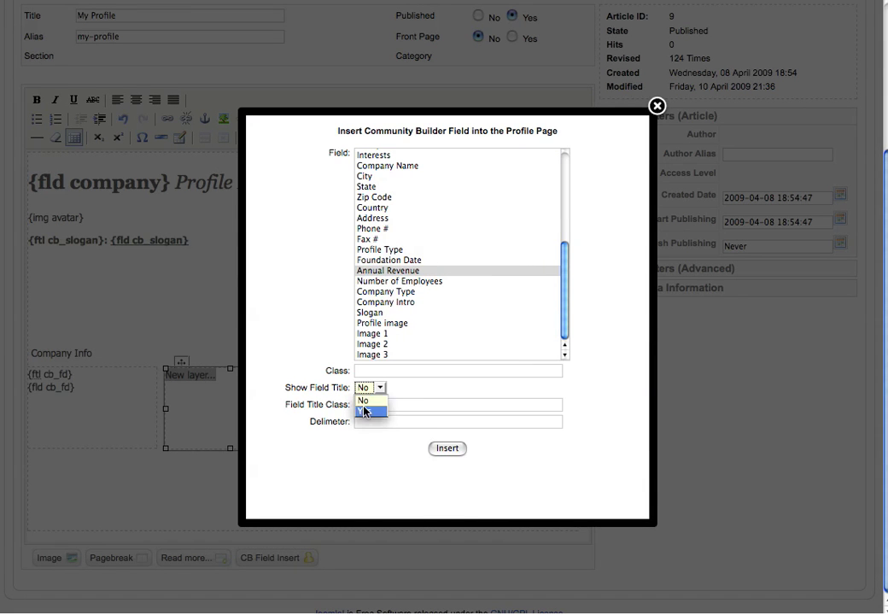
click(366, 411)
click(446, 448)
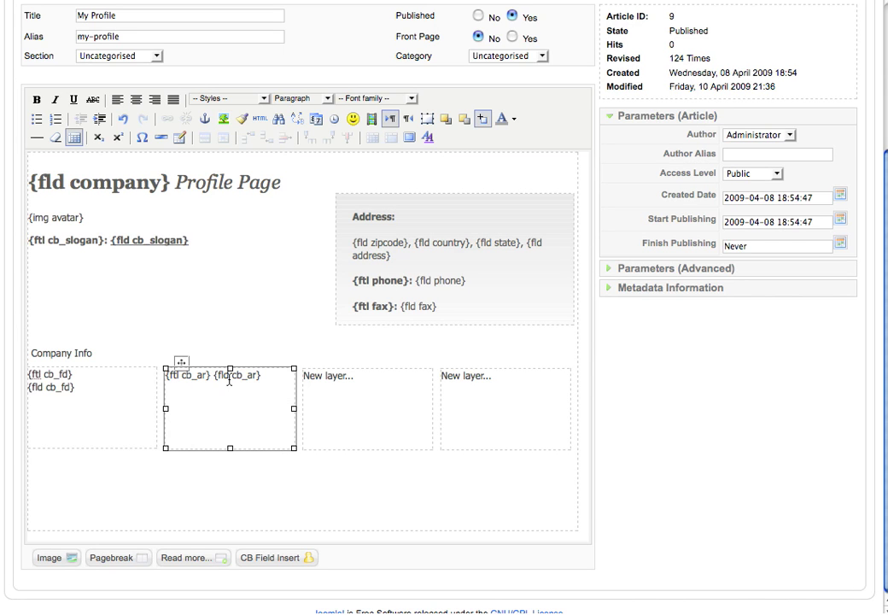
click(214, 382)
key(Return)
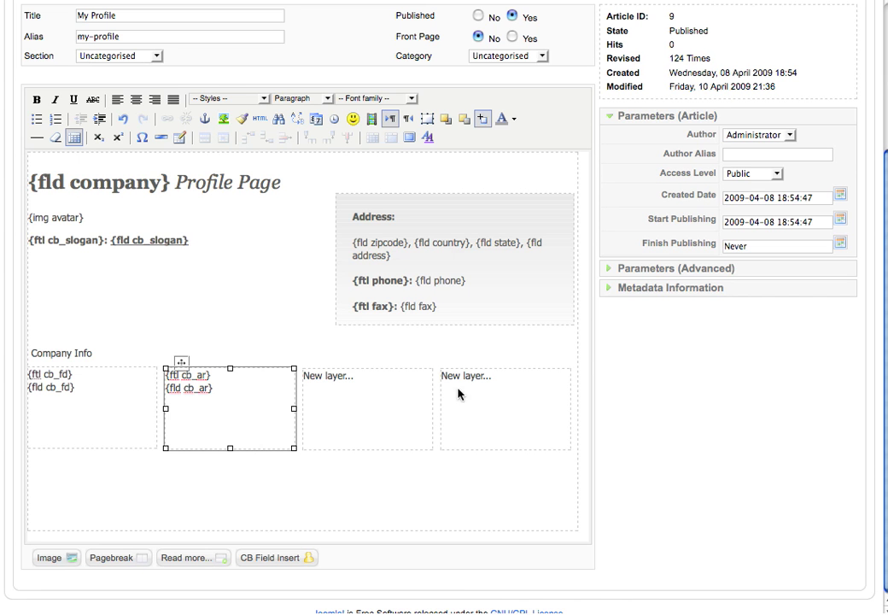
Step: Put the titled Number of Employees field into the third layer, value on its own line
click(383, 376)
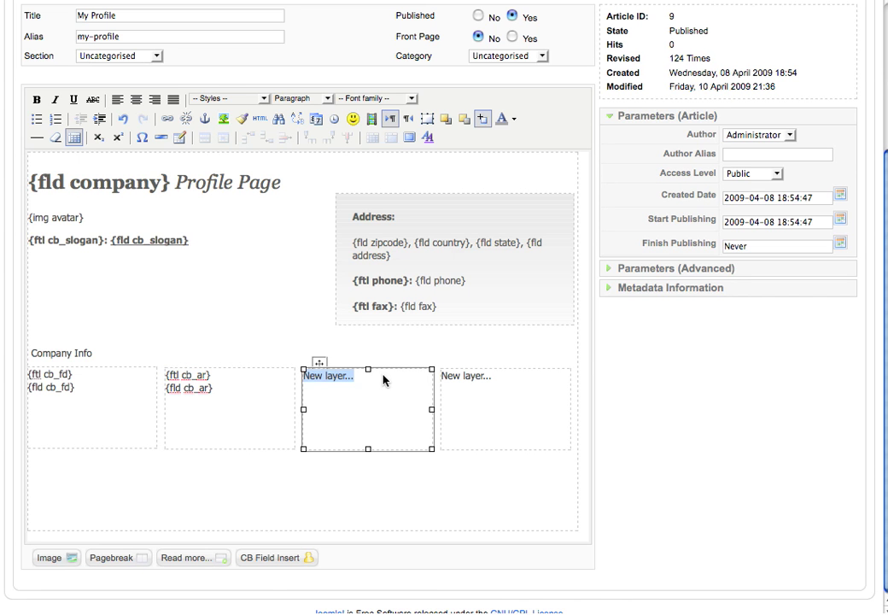
click(275, 558)
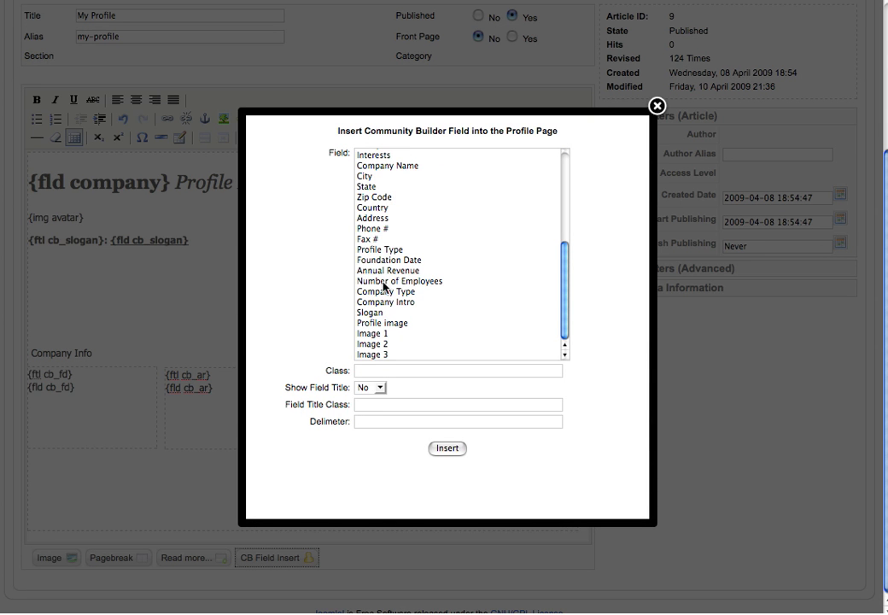
click(389, 281)
click(370, 388)
click(365, 411)
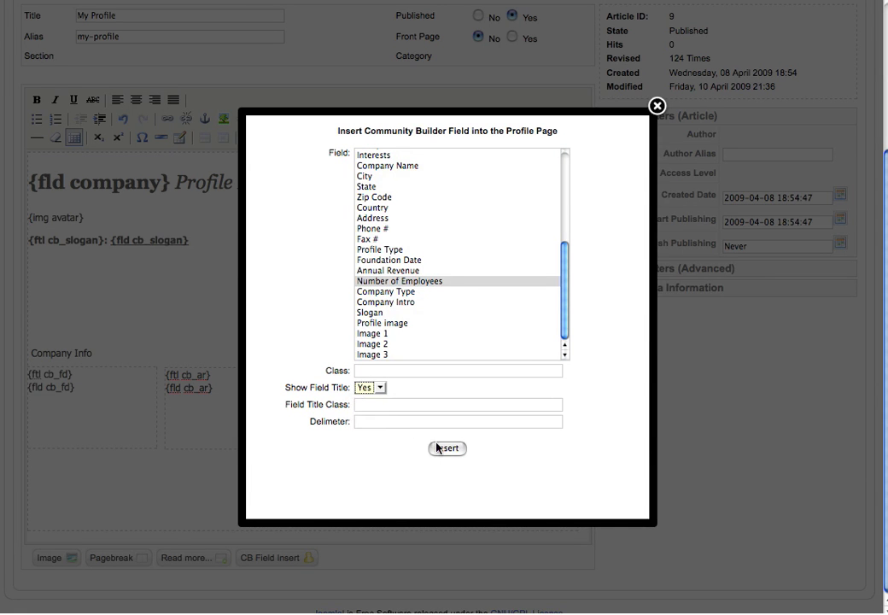
click(445, 449)
click(354, 379)
key(Return)
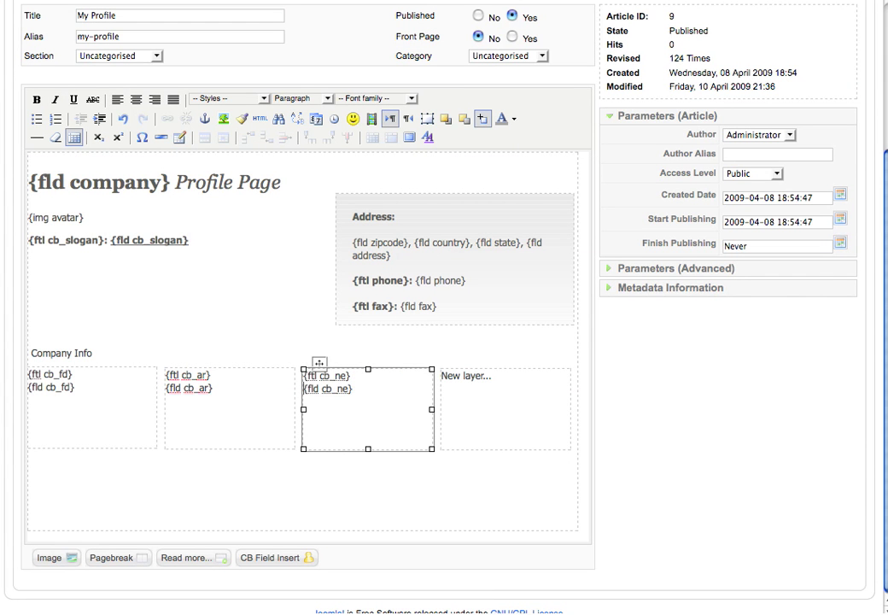
Step: Put the titled Company Type field into the fourth layer, value on its own line
click(477, 386)
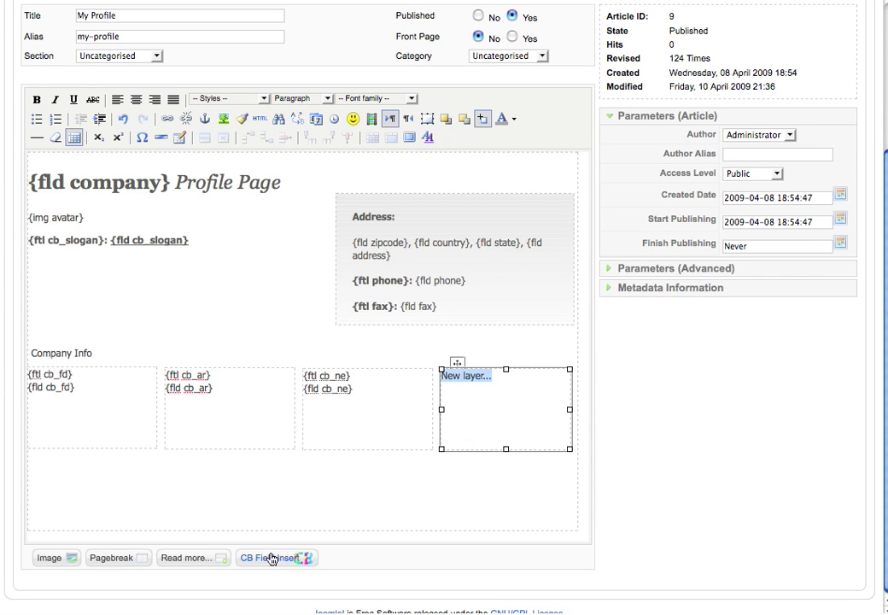
click(307, 558)
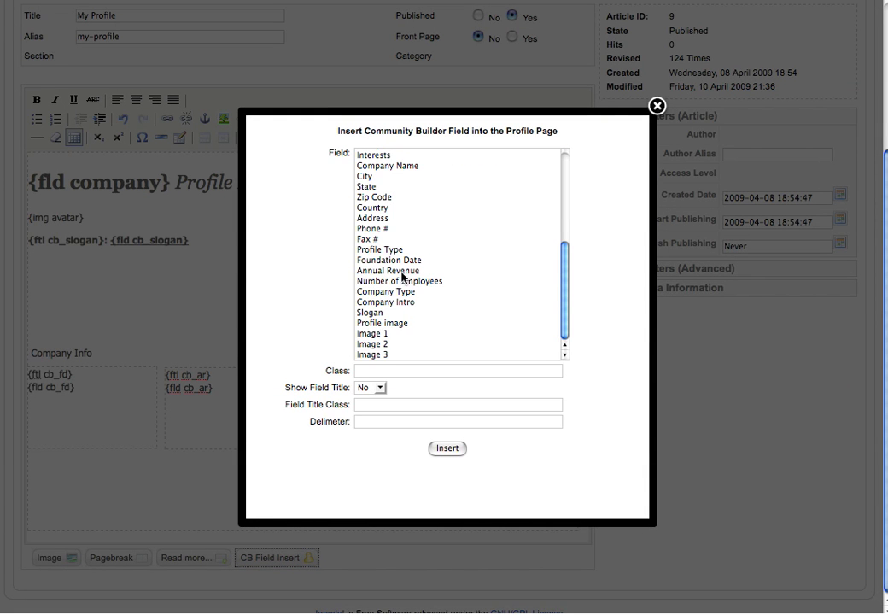
click(391, 291)
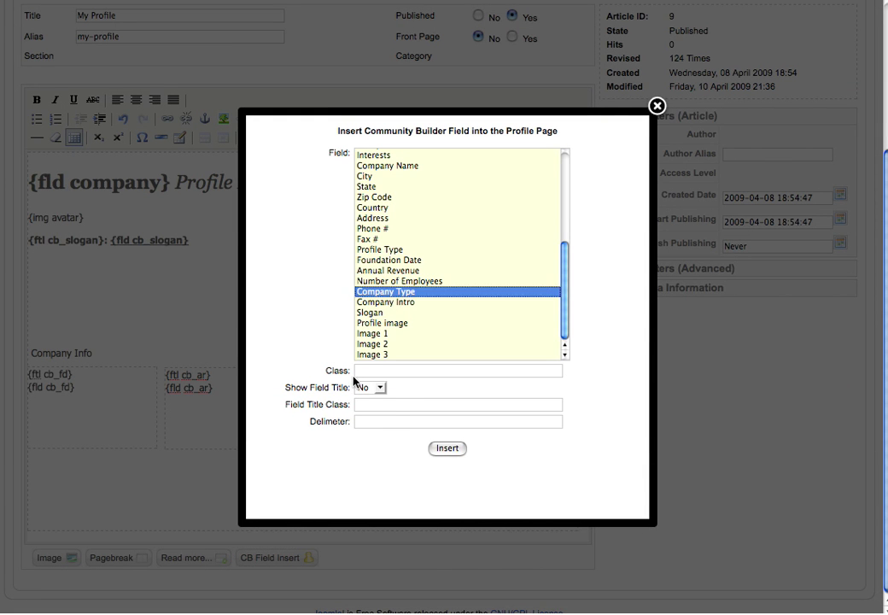
click(370, 387)
click(372, 413)
click(447, 449)
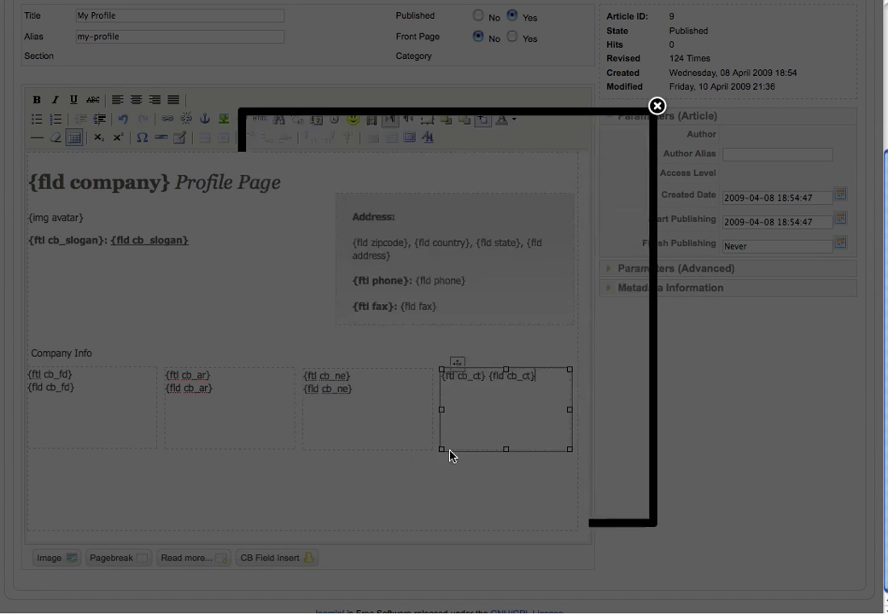
key(Return)
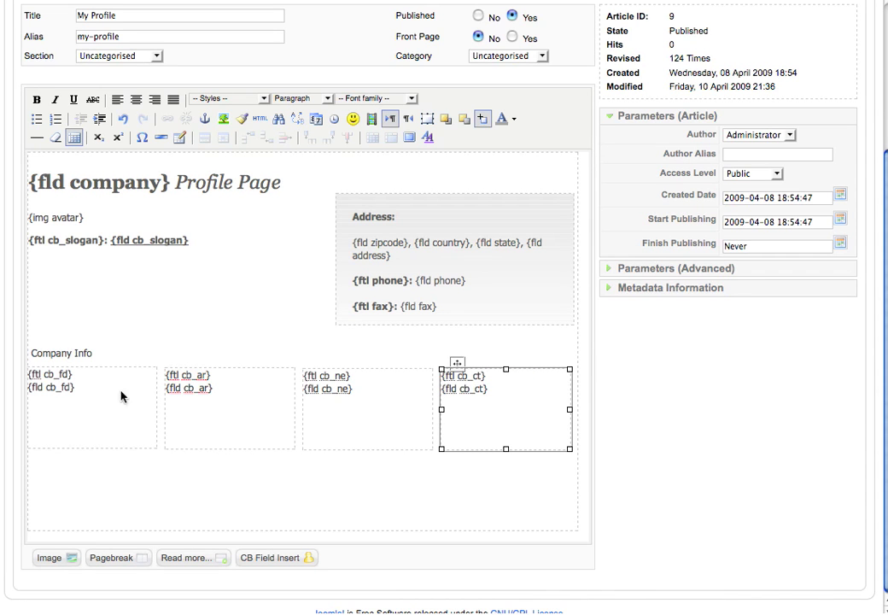
Step: Make the four title tags bold: {ftl cb_fd}, {ftl cb_ar}, {ftl cb_ne} and {ftl cb_ct}
double_click(62, 373)
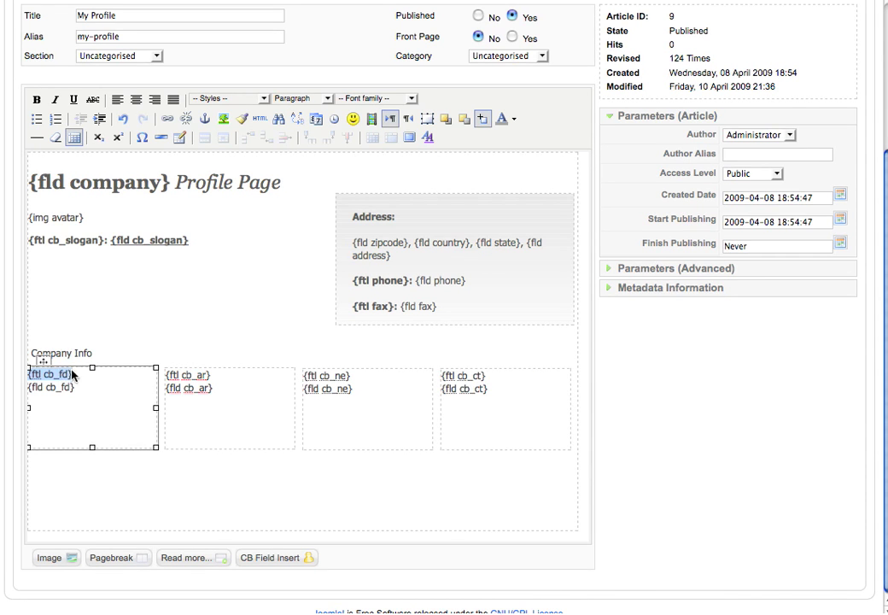
click(36, 100)
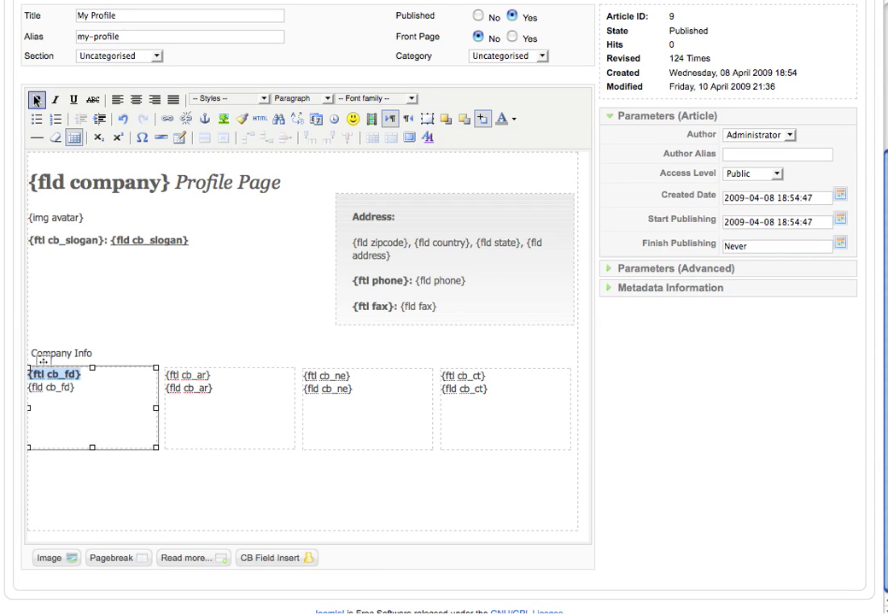
double_click(189, 376)
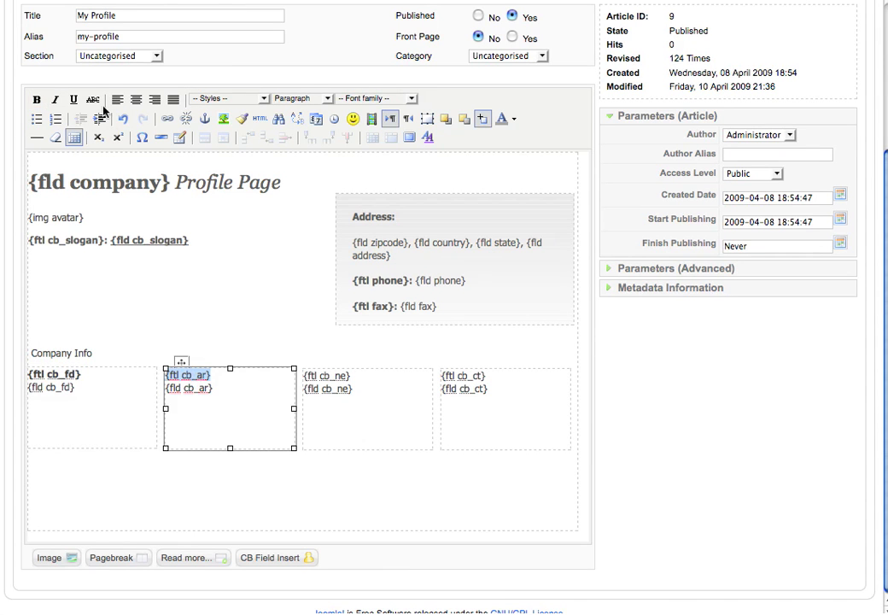
click(37, 100)
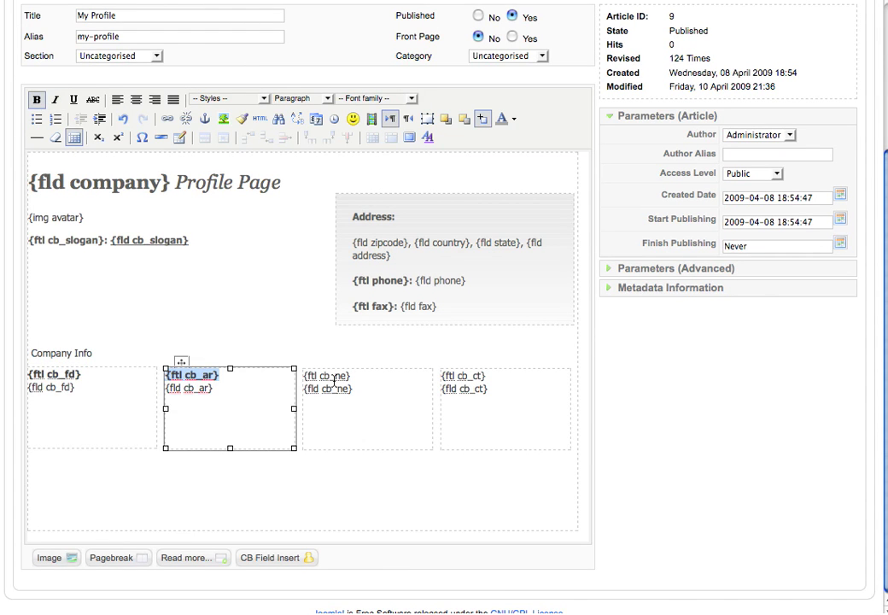
triple_click(333, 381)
click(38, 100)
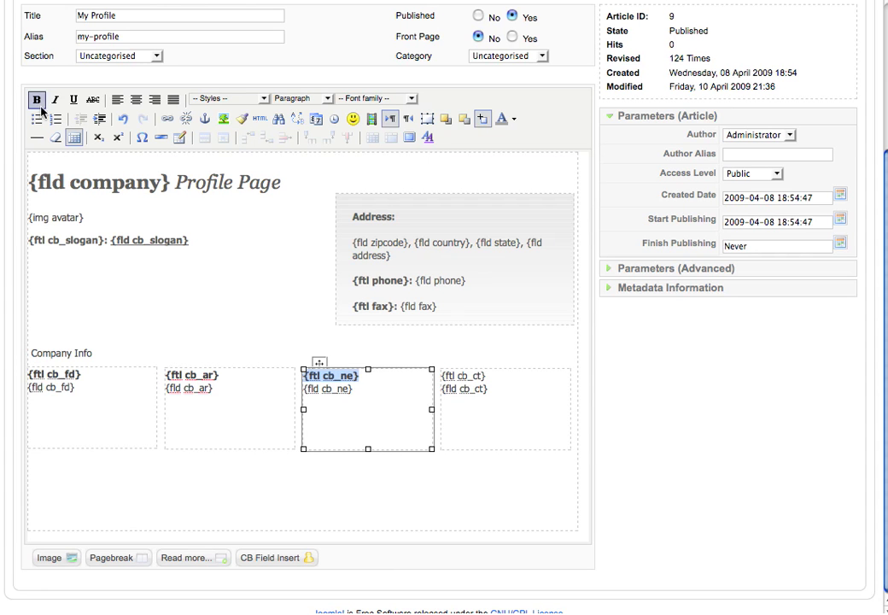
triple_click(462, 376)
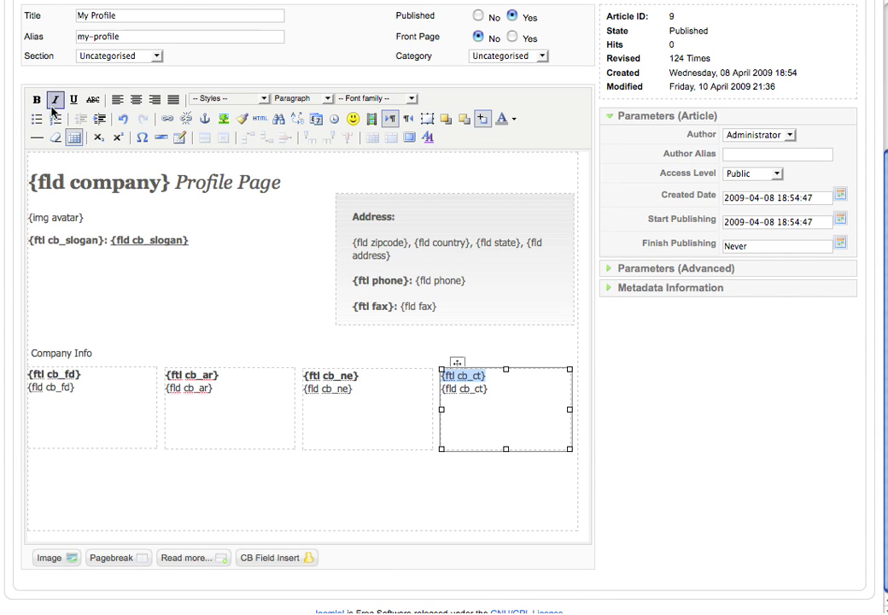
click(37, 100)
Step: Italicise the value tags {fld cb_ct}, {fld cb_ne}, {fld cb_ar} and {fld cb_fd}
triple_click(457, 390)
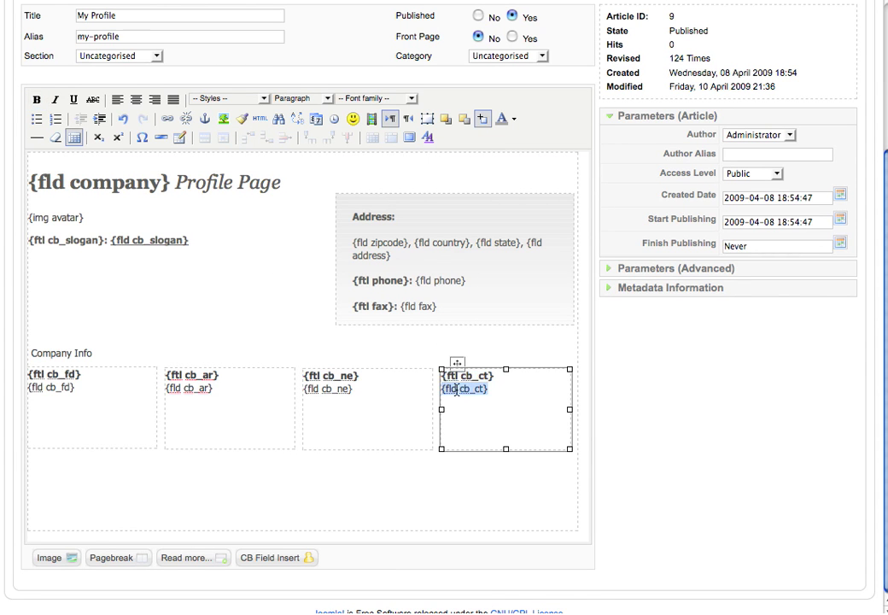
click(55, 100)
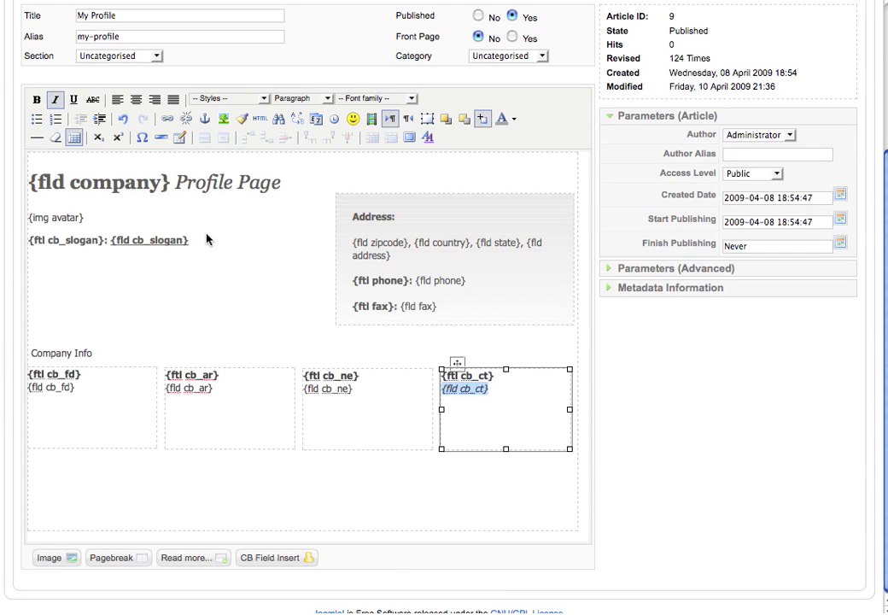
triple_click(324, 389)
click(56, 100)
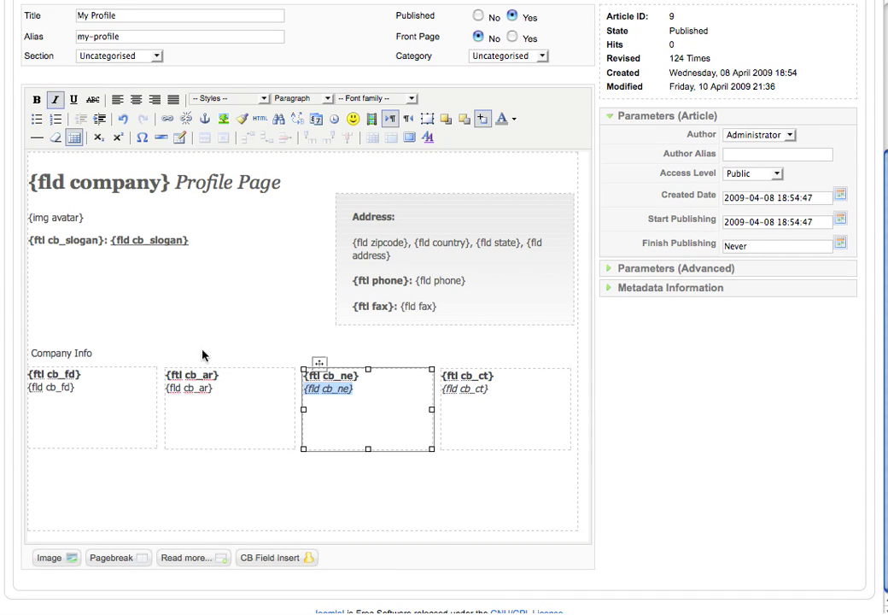
triple_click(199, 390)
click(55, 100)
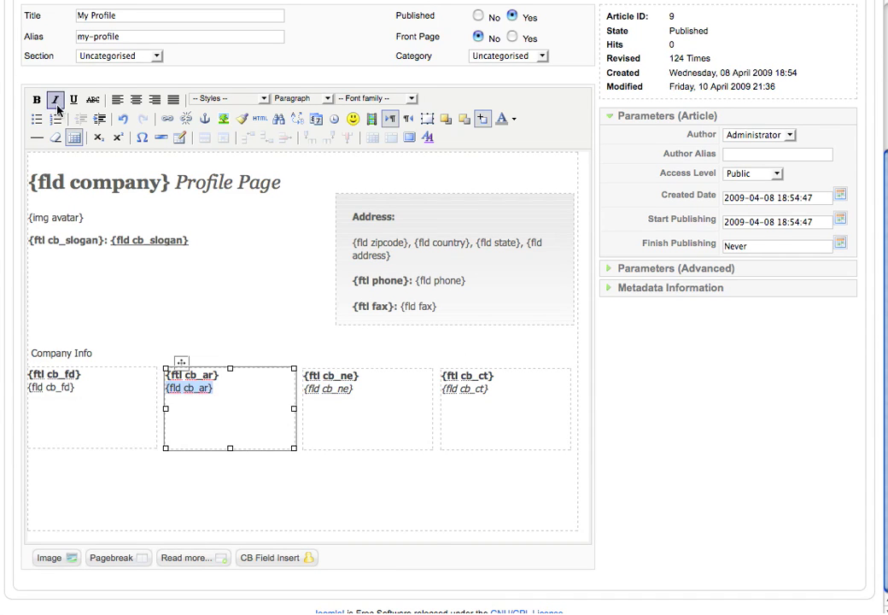
double_click(51, 386)
triple_click(51, 387)
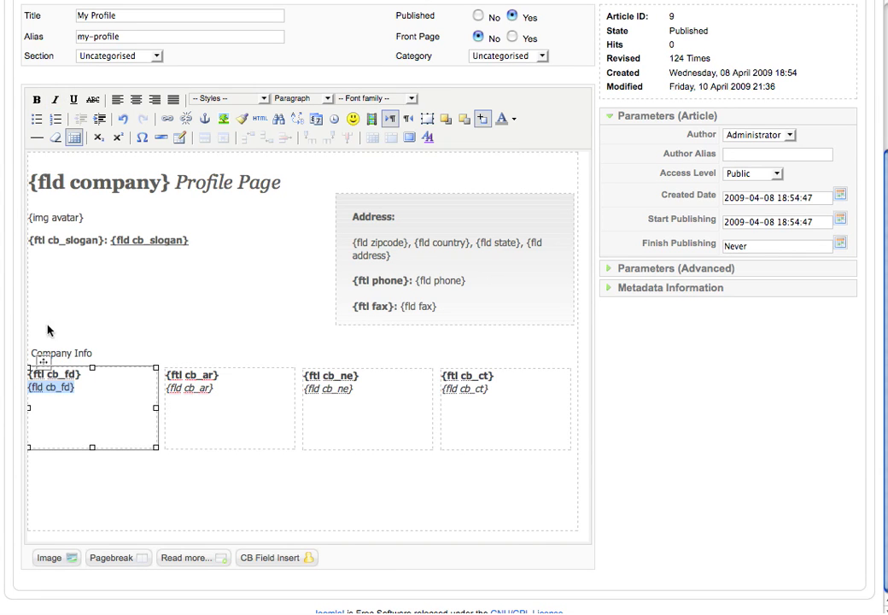
click(55, 100)
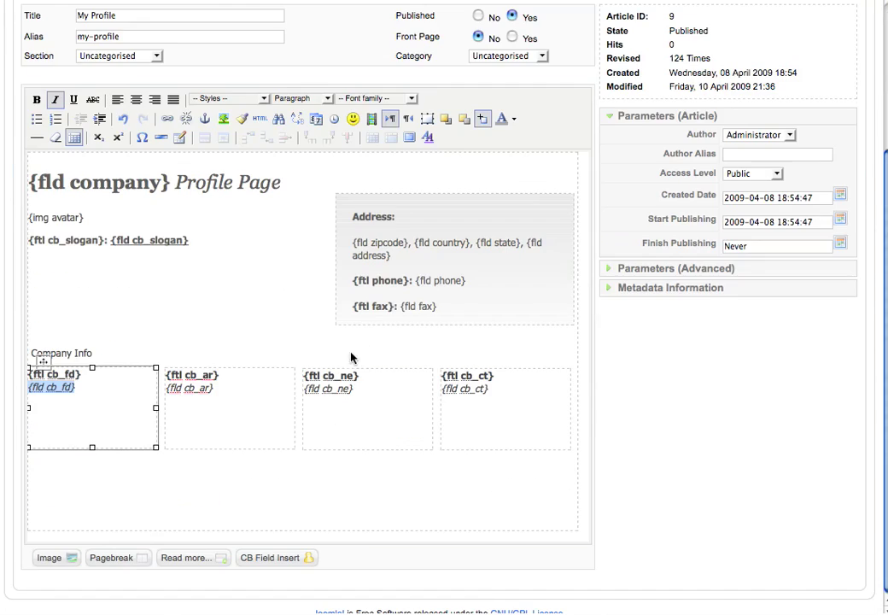
Step: Type 'Company Intro' below the info boxes and insert the {fld cb_ci} field beneath it
key(Down)
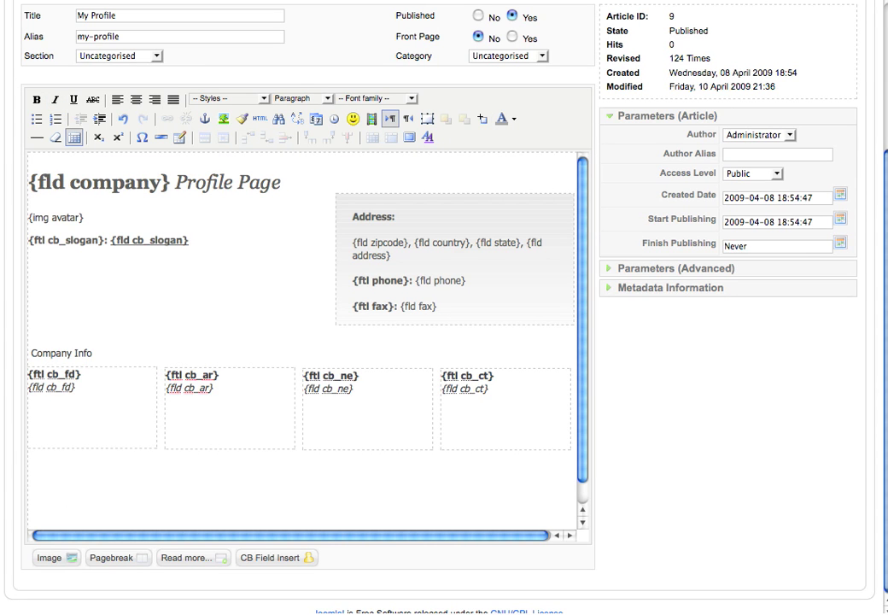
text(Company Intro)
click(295, 559)
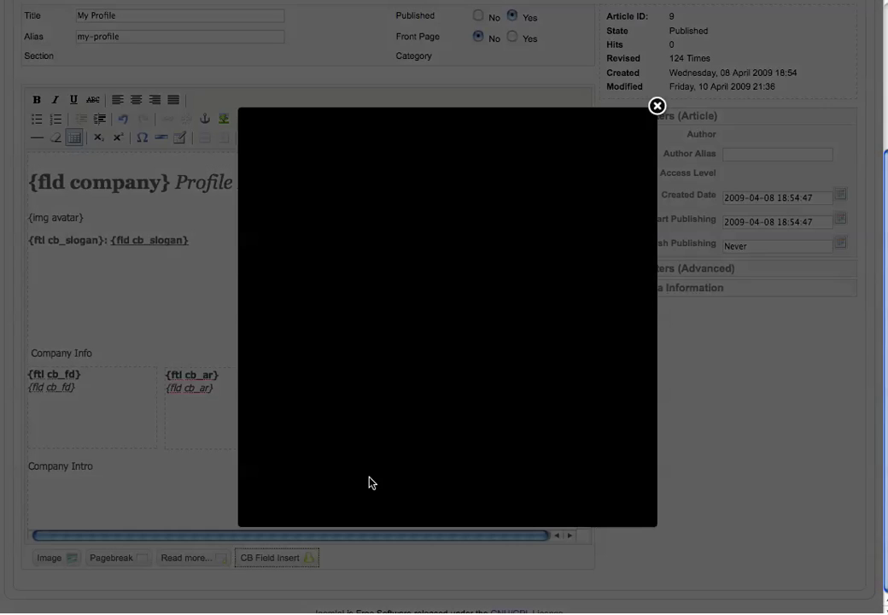
scroll(452, 322, down, 5)
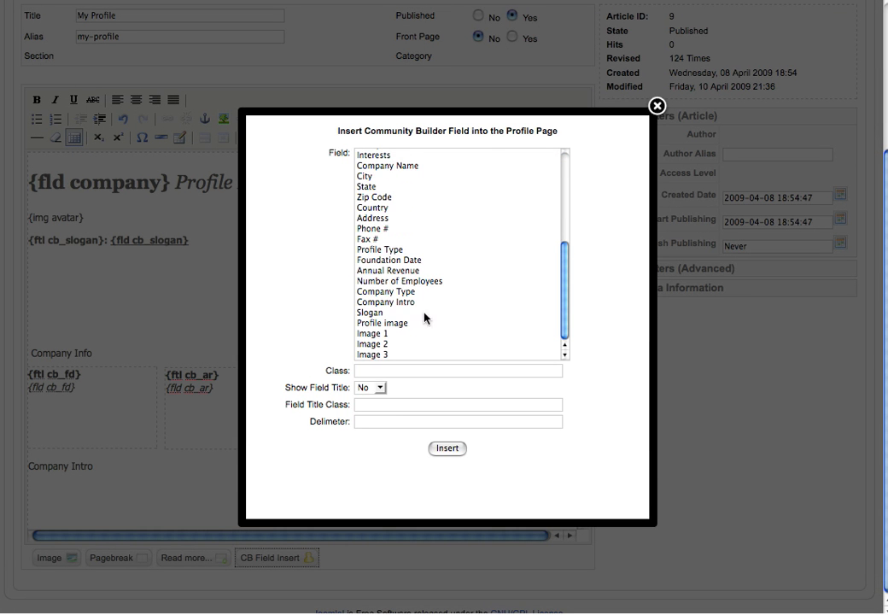
click(396, 302)
click(446, 448)
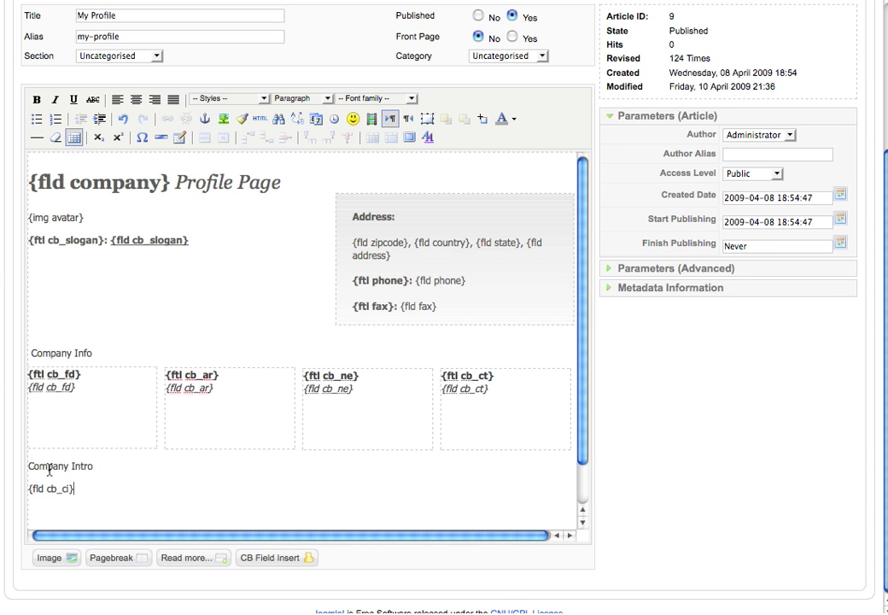
drag(27, 466, 109, 444)
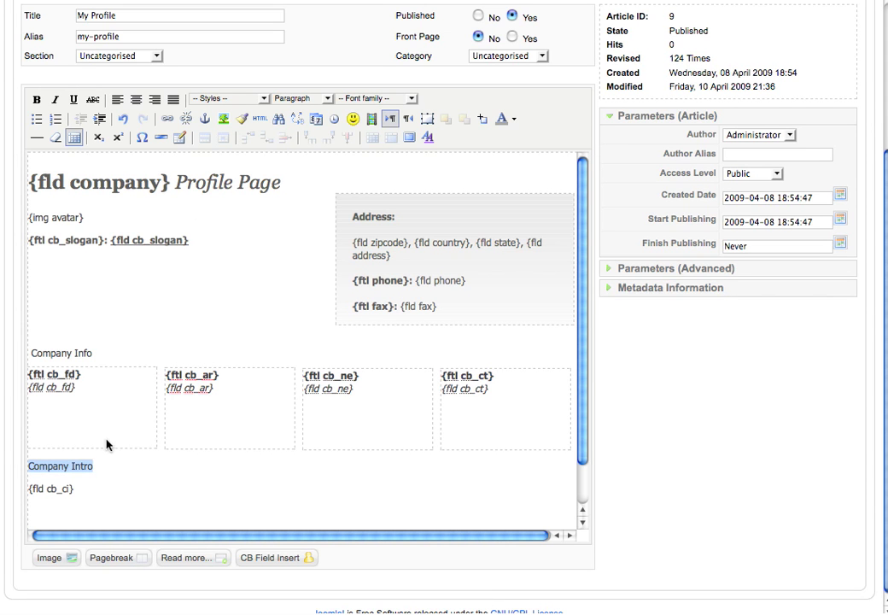
Step: Give the Company Intro heading a grey colour and font size 18
click(512, 120)
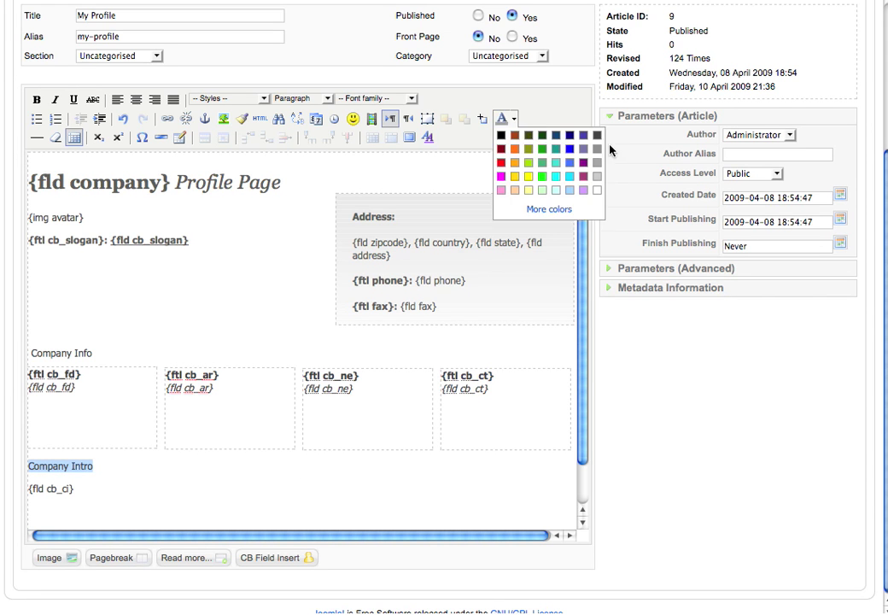
click(427, 137)
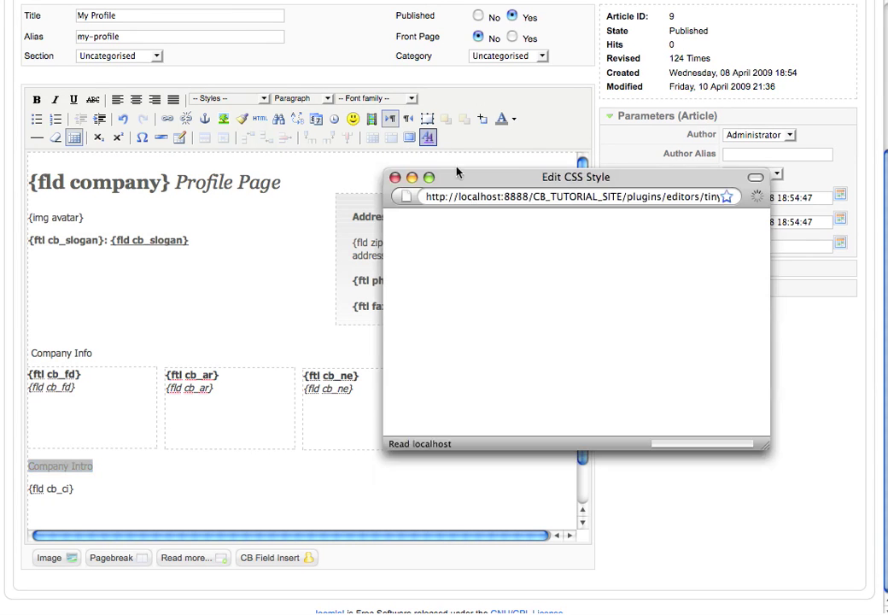
click(495, 269)
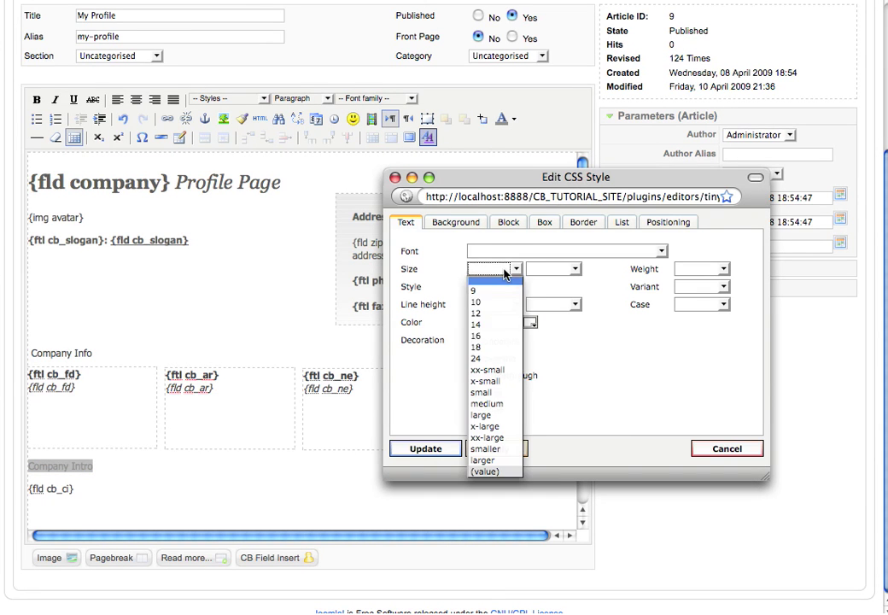
click(490, 347)
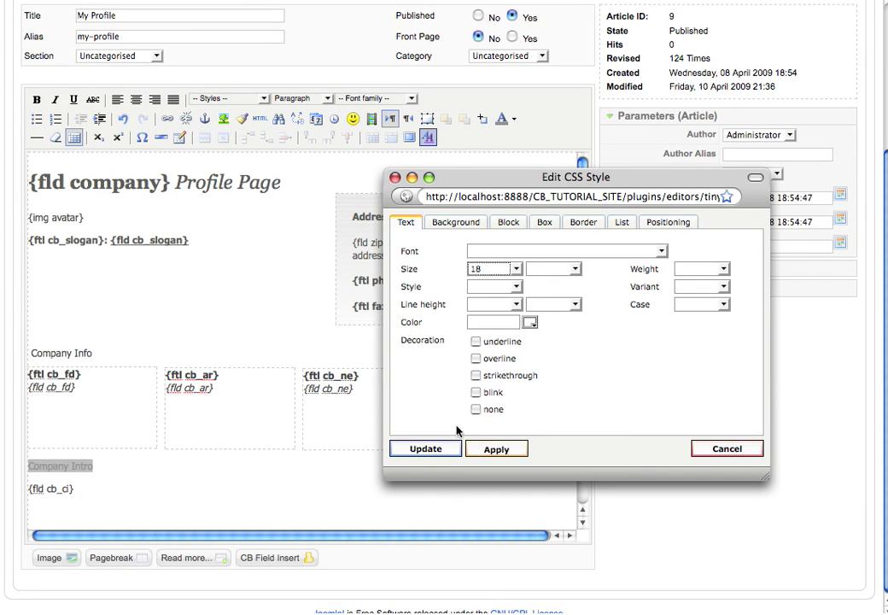
click(495, 451)
click(426, 449)
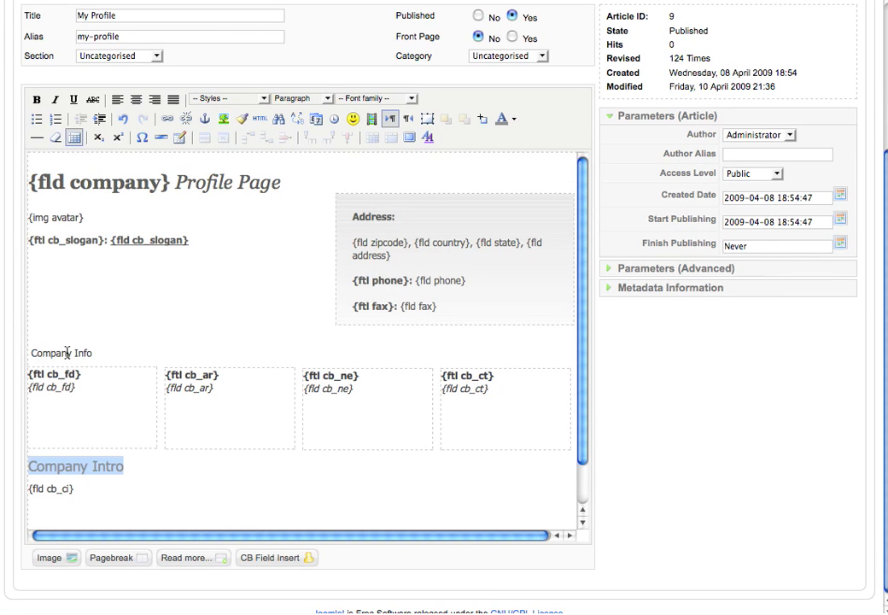
Step: Give the Company Info heading the lighter grey colour and font size 18
drag(31, 353, 92, 352)
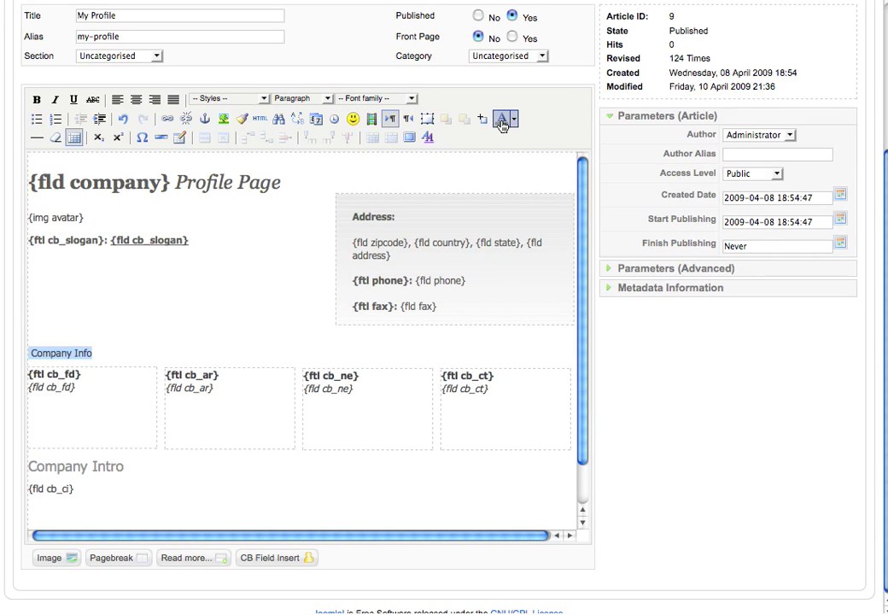
click(504, 119)
click(427, 137)
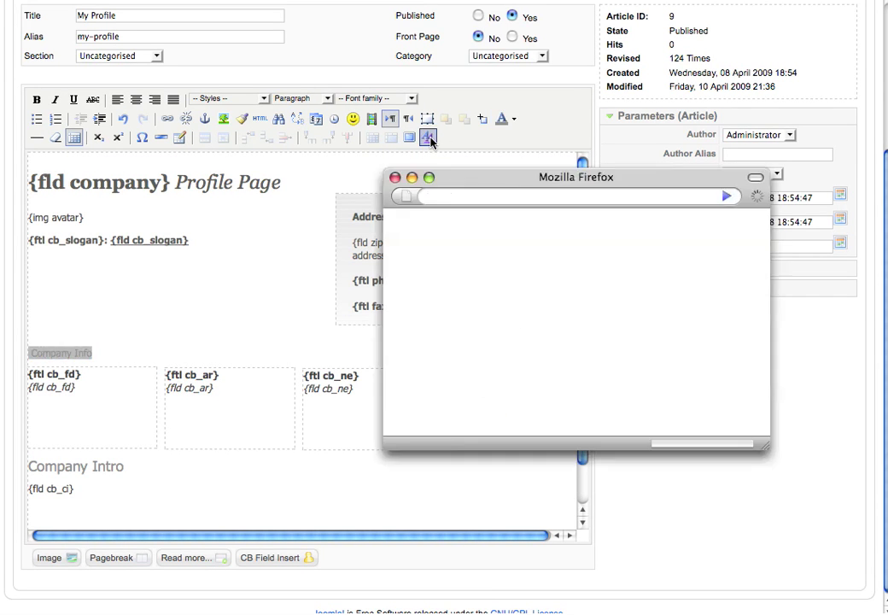
click(515, 269)
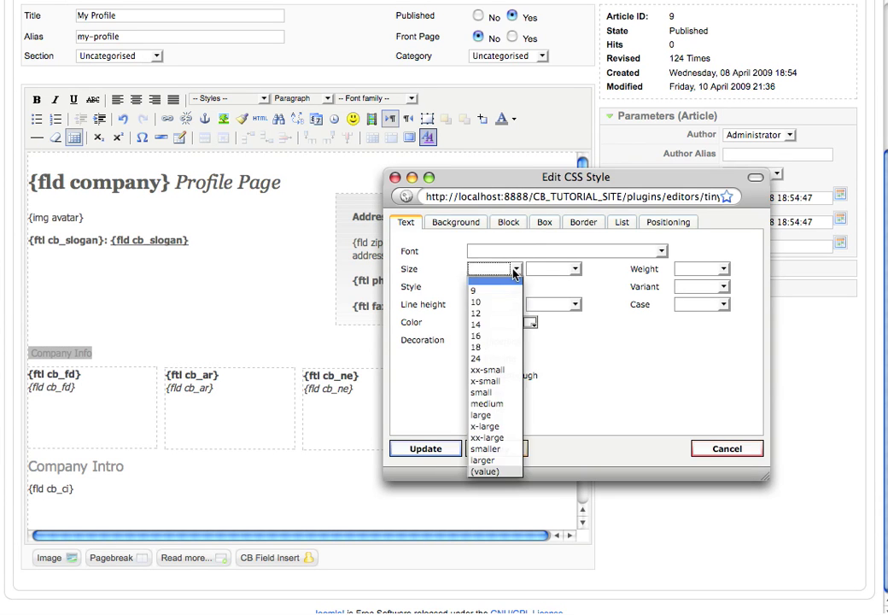
click(482, 358)
click(425, 448)
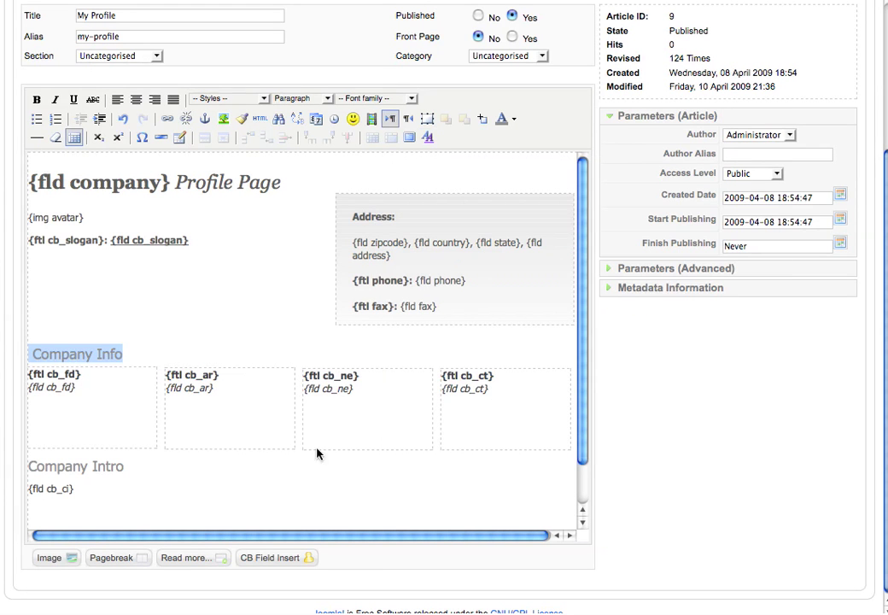
Step: Recolour the {fld cb_ci} intro field and set its font size to 14
triple_click(39, 486)
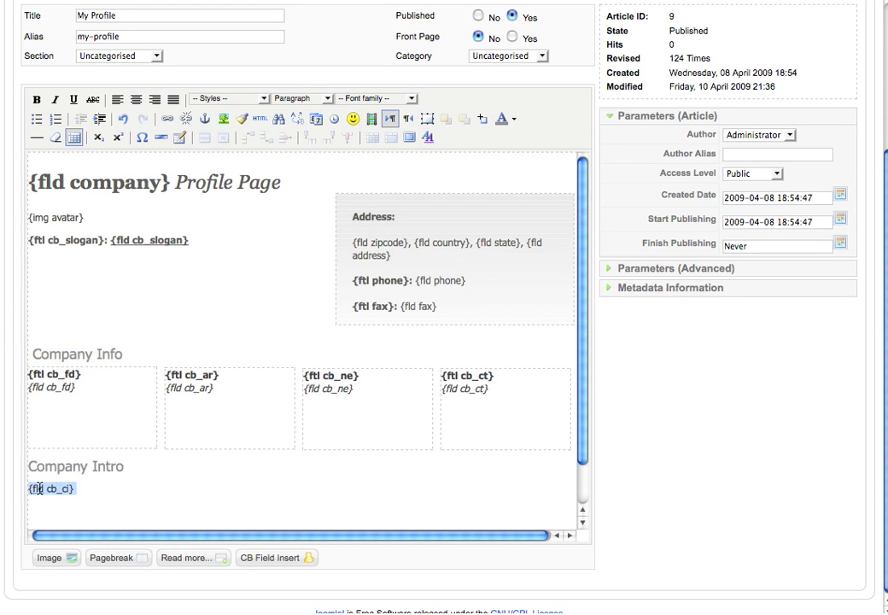
click(517, 123)
click(595, 140)
click(428, 136)
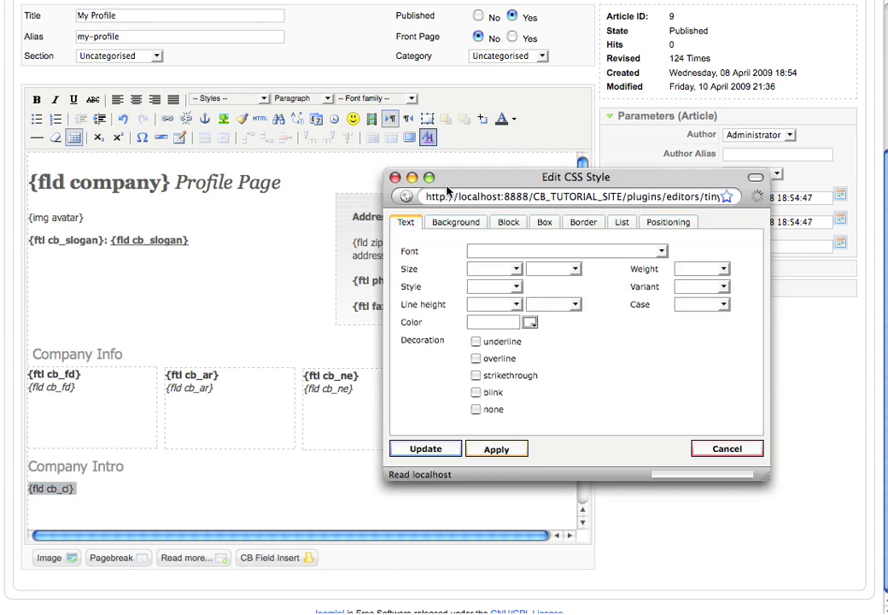
click(493, 269)
click(478, 328)
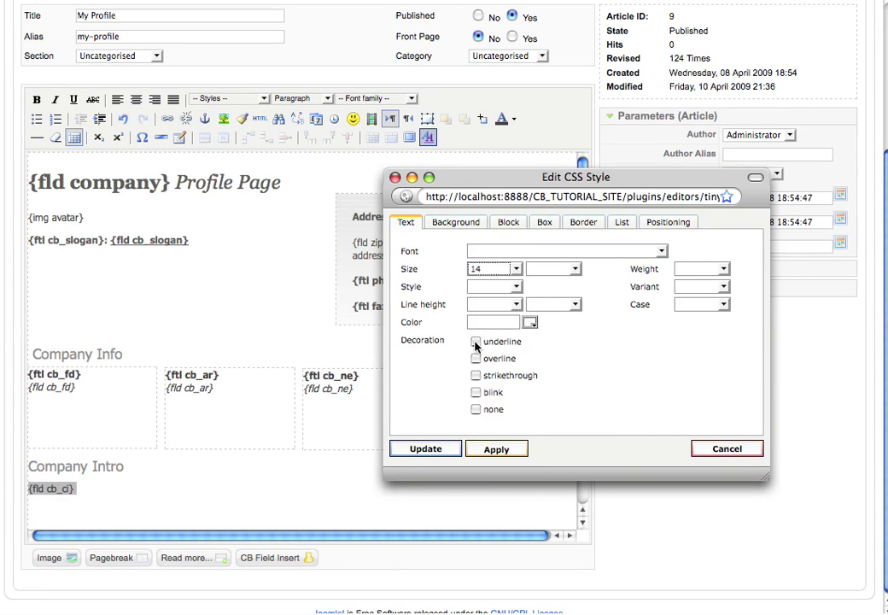
click(441, 447)
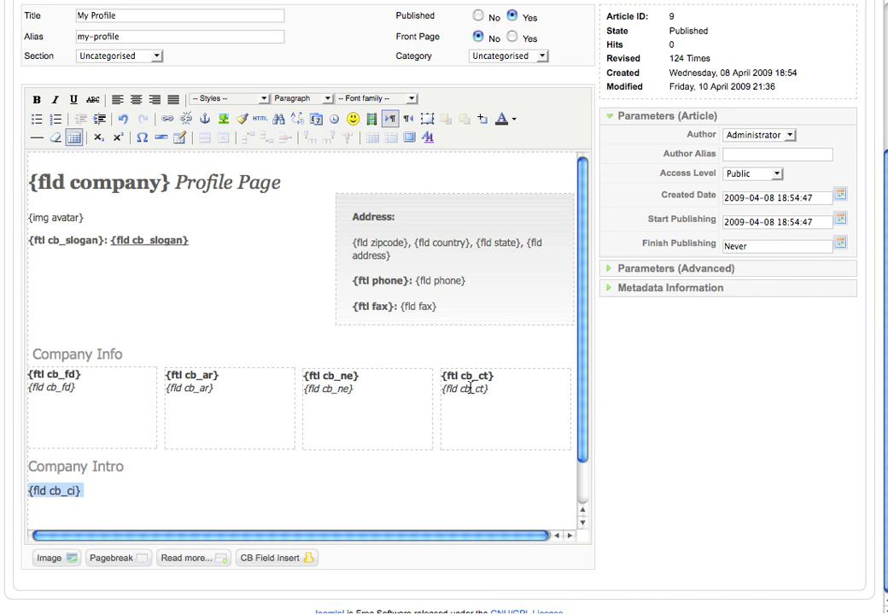
scroll(710, 418, up, 5)
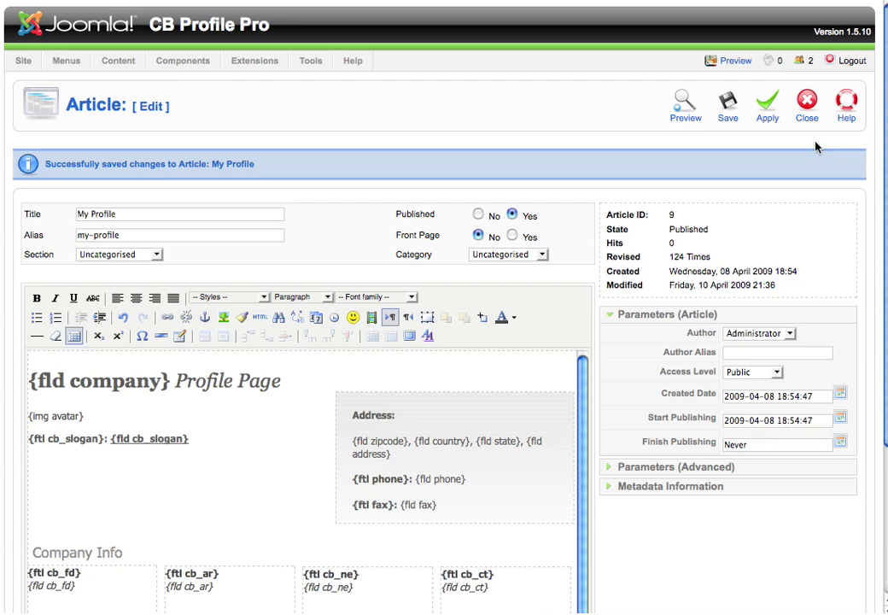
Step: Apply the My Profile article changes and preview the company profile on the front-end site
click(767, 112)
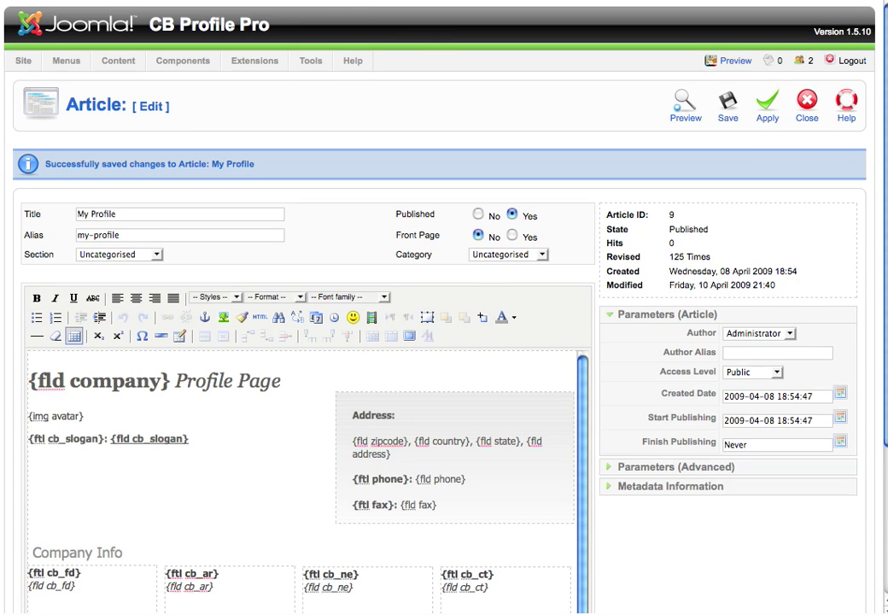
click(339, 2)
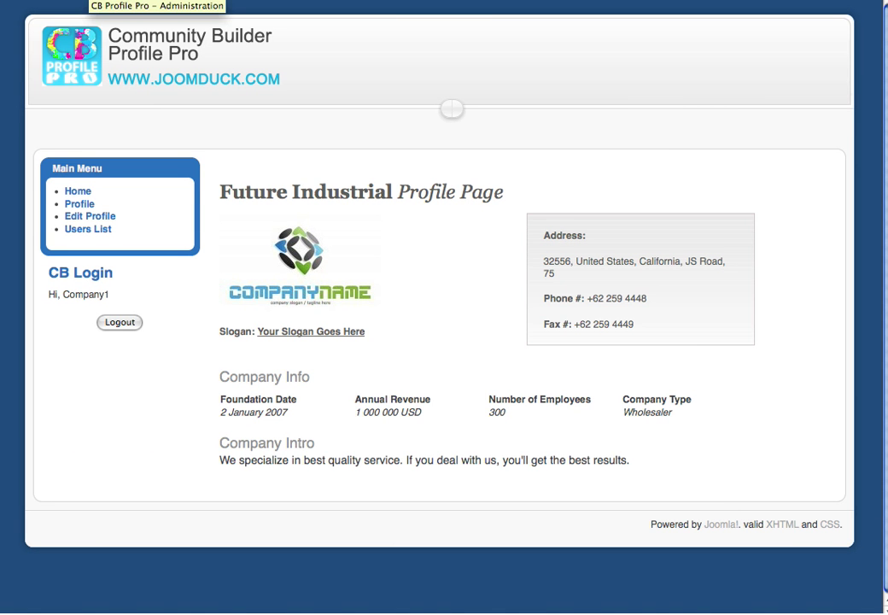
click(119, 3)
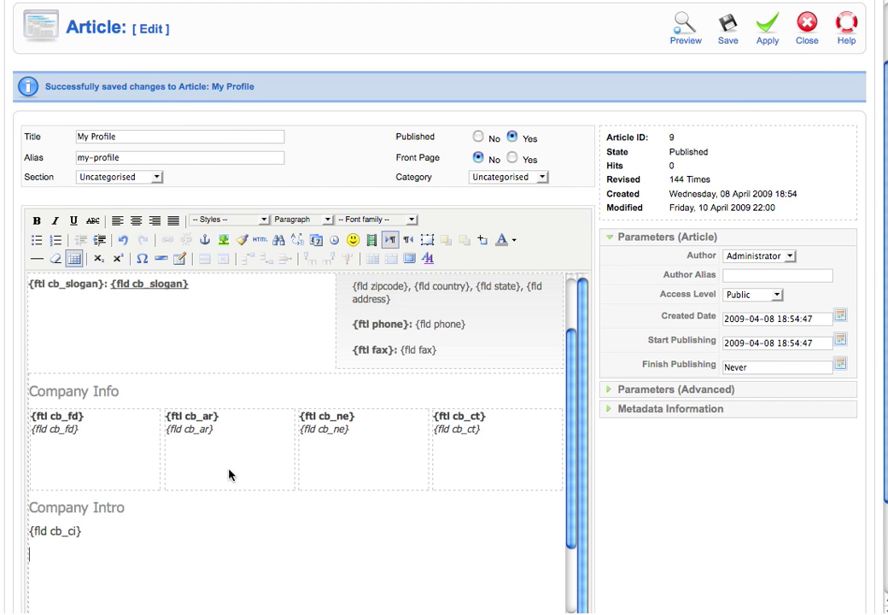
Step: Type the 'Additional Photos' heading and give it the size-18 section-heading style
text(Additional Phot)
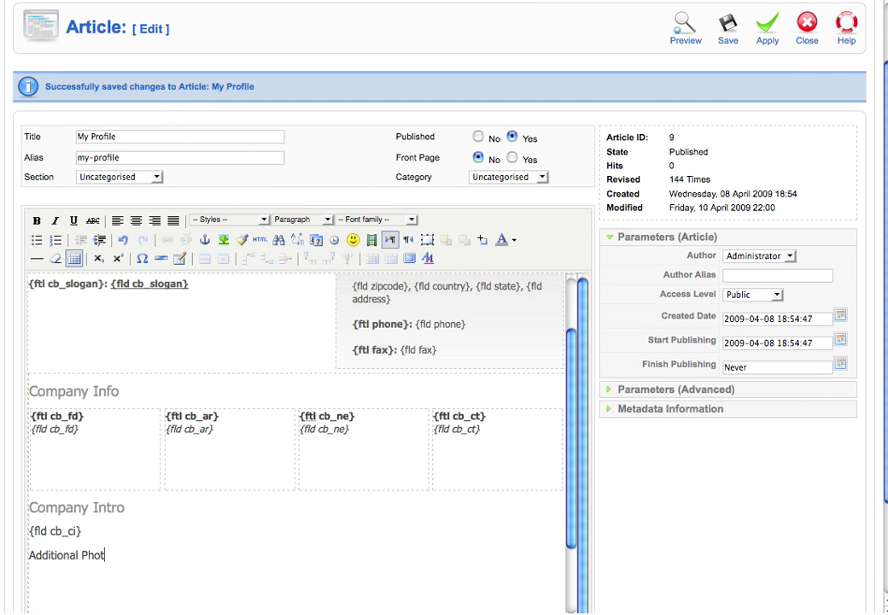
text(os)
triple_click(87, 554)
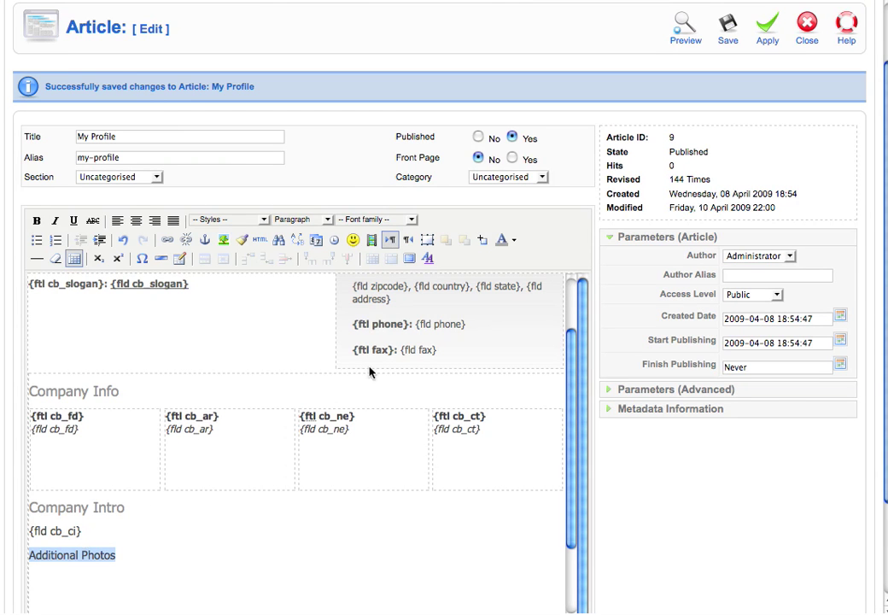
click(427, 258)
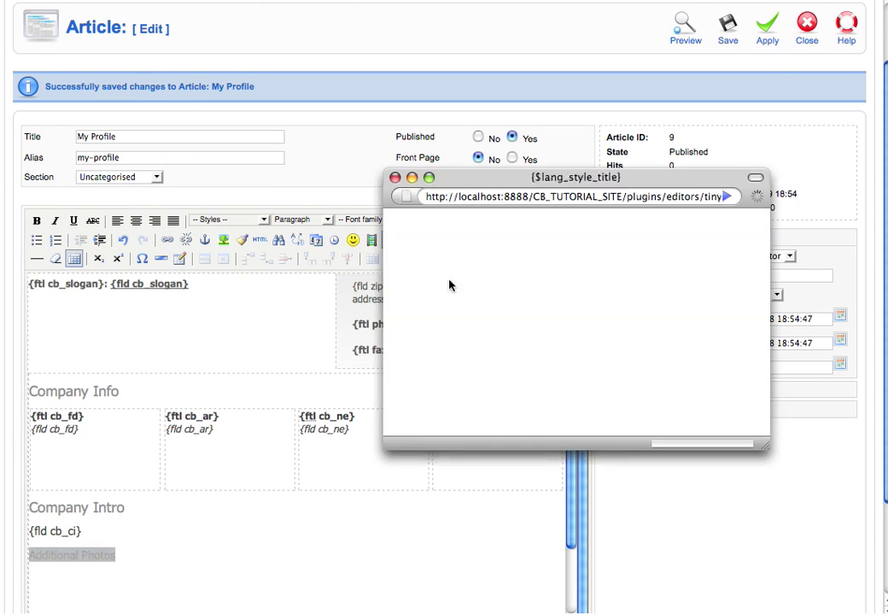
click(501, 269)
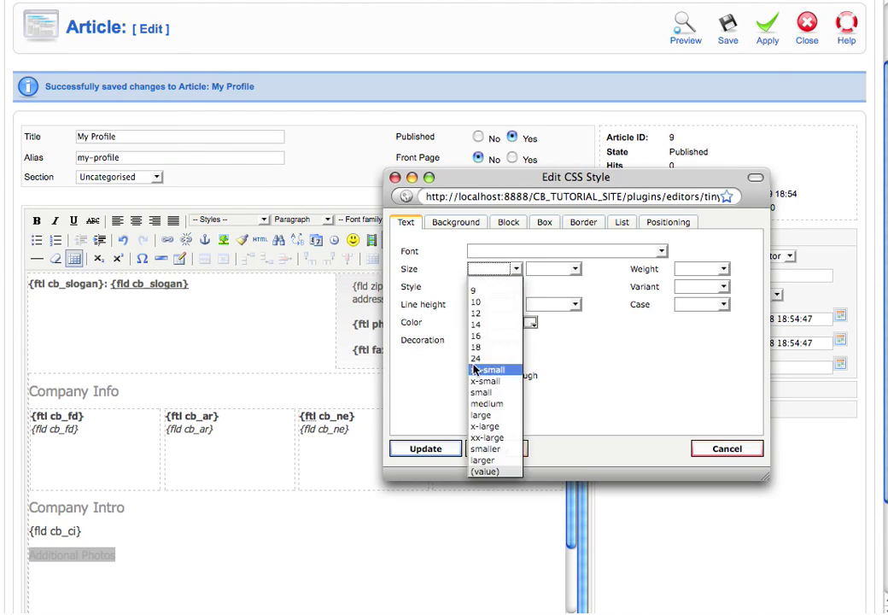
click(478, 368)
click(448, 455)
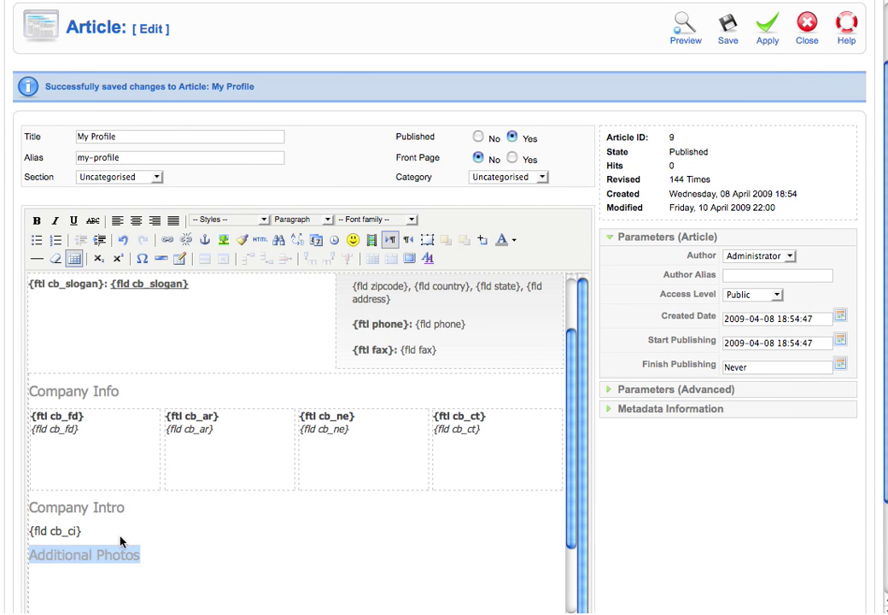
Step: Insert a blank line between {fld cb_ci} and the Additional Photos heading
click(121, 533)
key(Return)
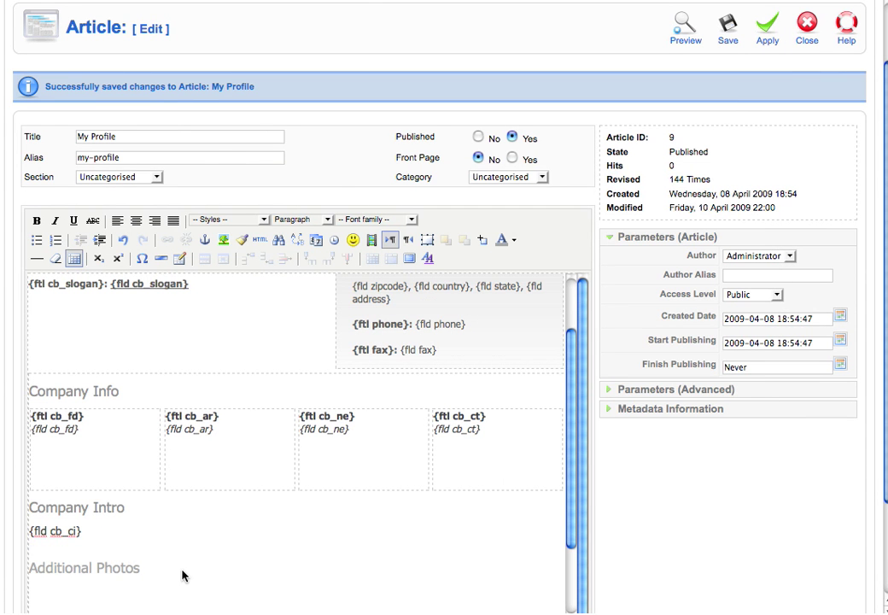
scroll(363, 371, down, 3)
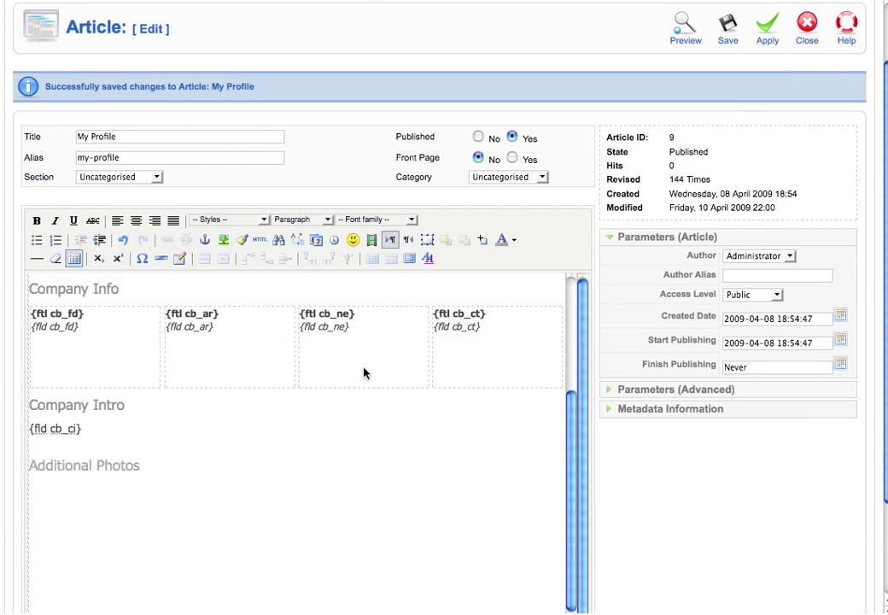
Step: Insert a 3-column, 1-row table with cellpadding 10 and 100% width
click(179, 259)
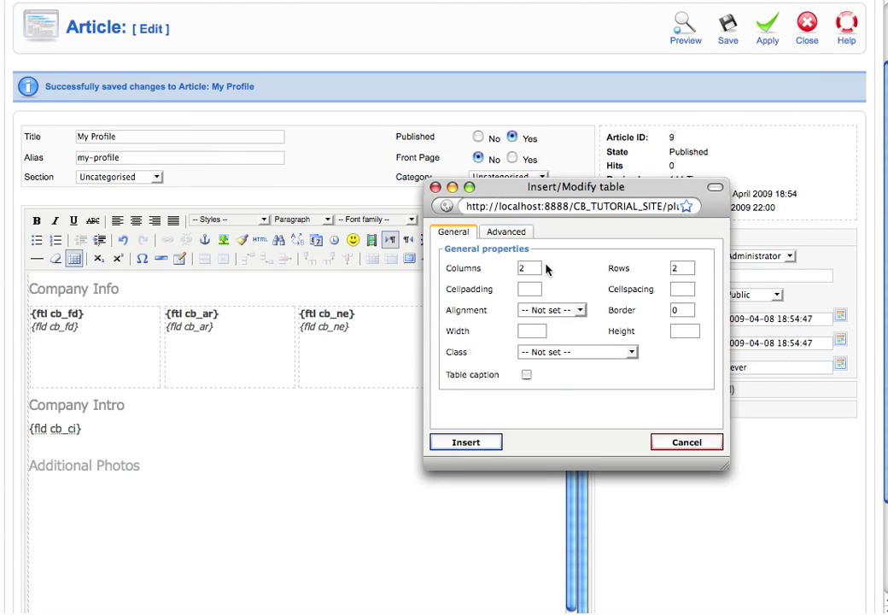
double_click(524, 269)
text(3)
double_click(688, 269)
text(1)
click(524, 288)
text(10)
click(529, 330)
text(100%)
click(465, 441)
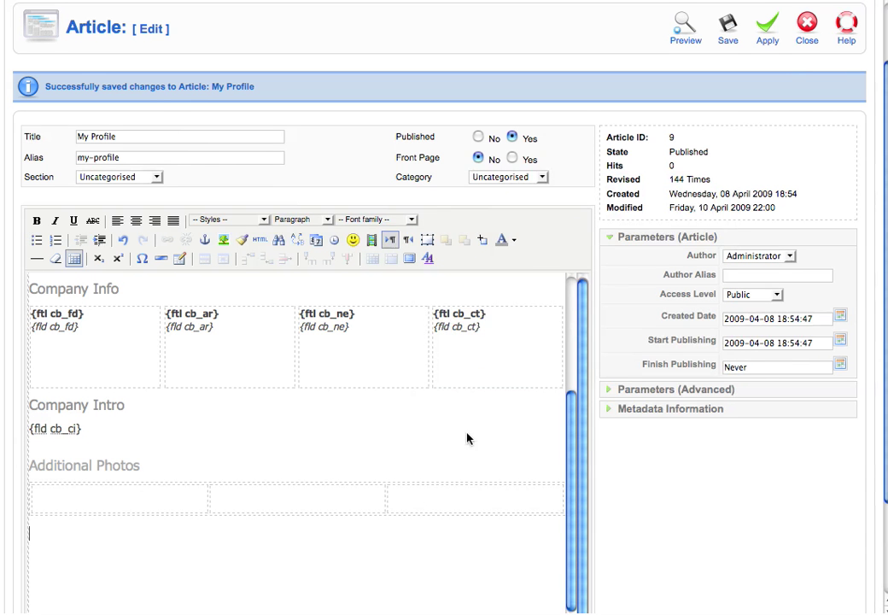
click(182, 506)
scroll(189, 495, down, 3)
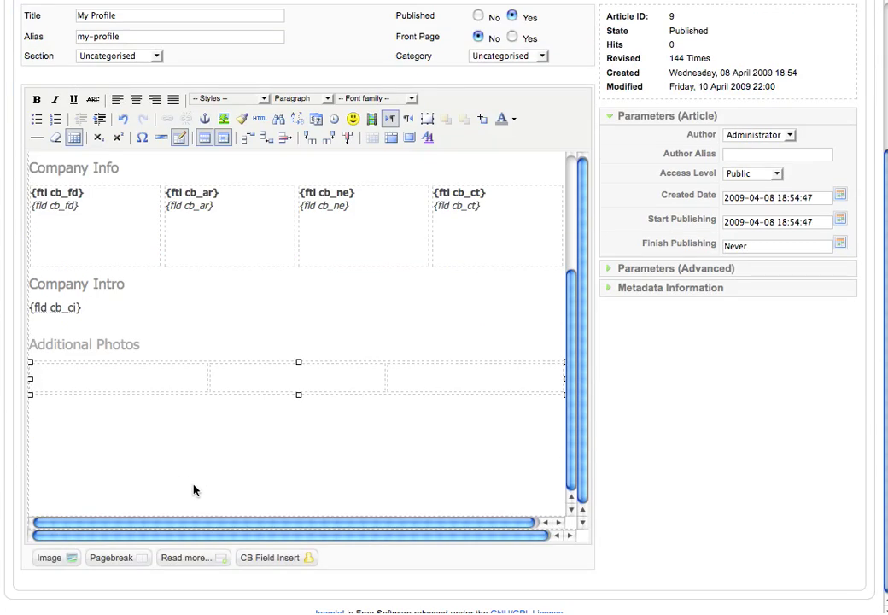
Step: Insert the CB fields Image 1, Image 2 and Image 3 into the first, second and third cells
click(283, 566)
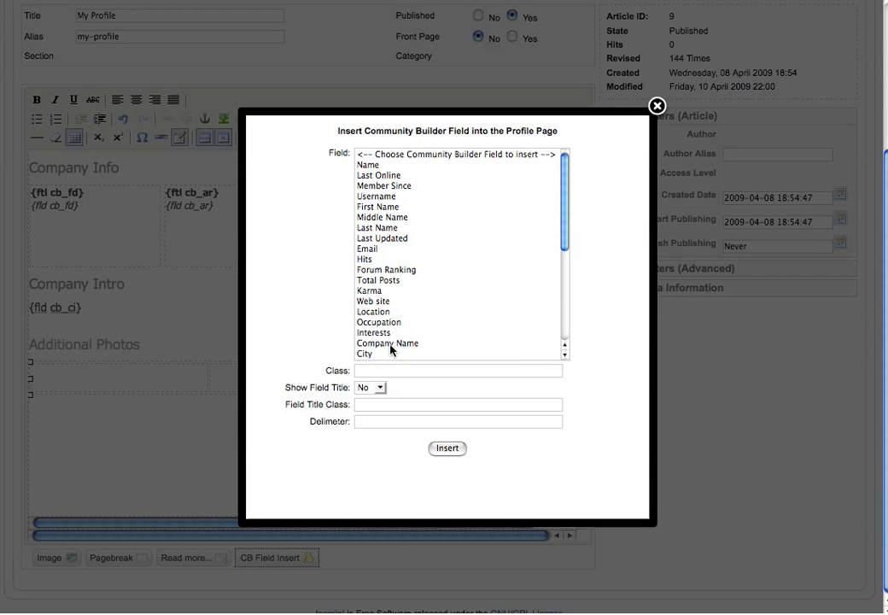
scroll(395, 346, down, 5)
click(390, 333)
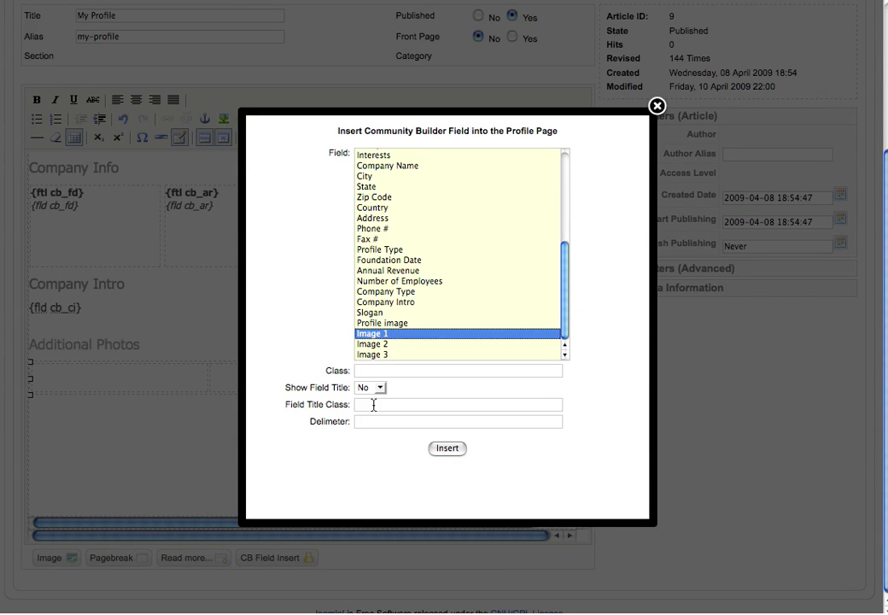
click(447, 449)
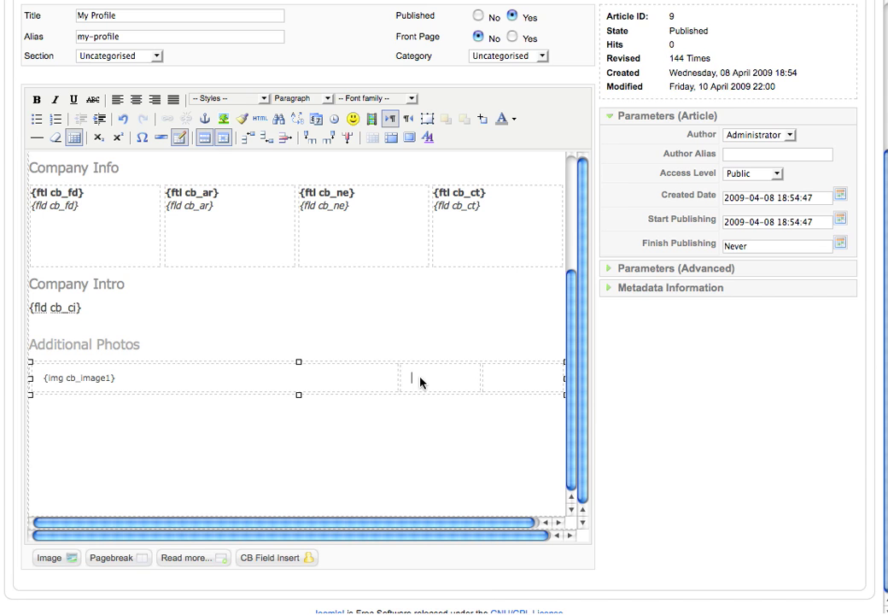
click(286, 558)
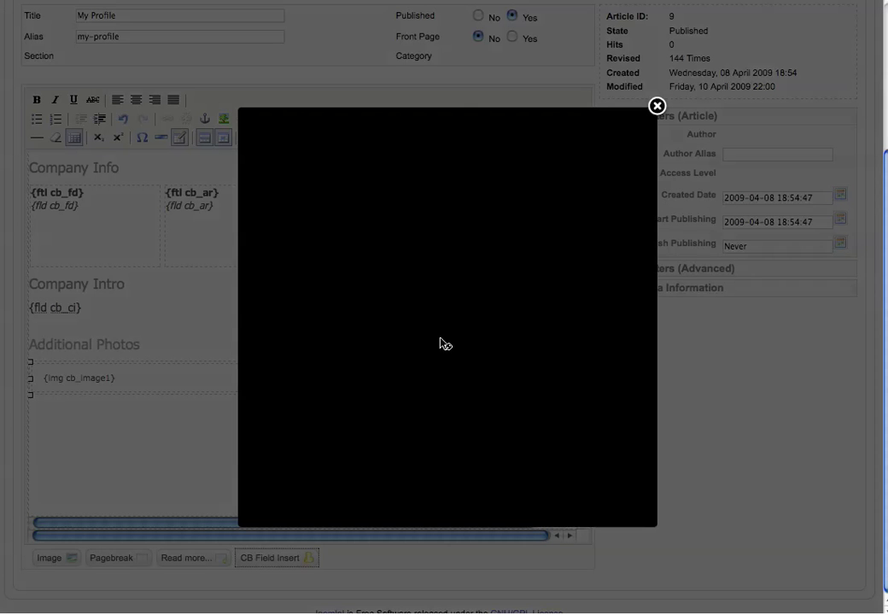
scroll(410, 356, down, 1)
click(385, 342)
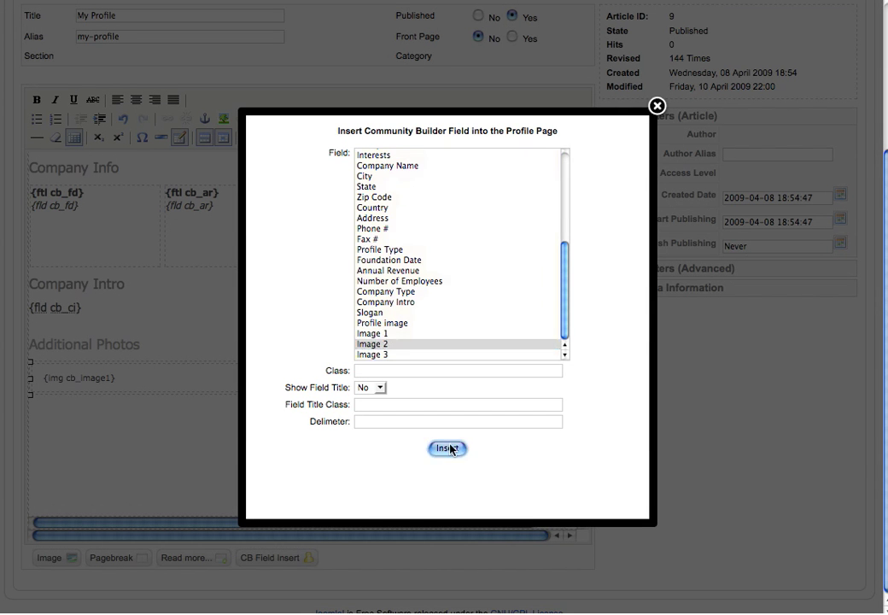
click(449, 447)
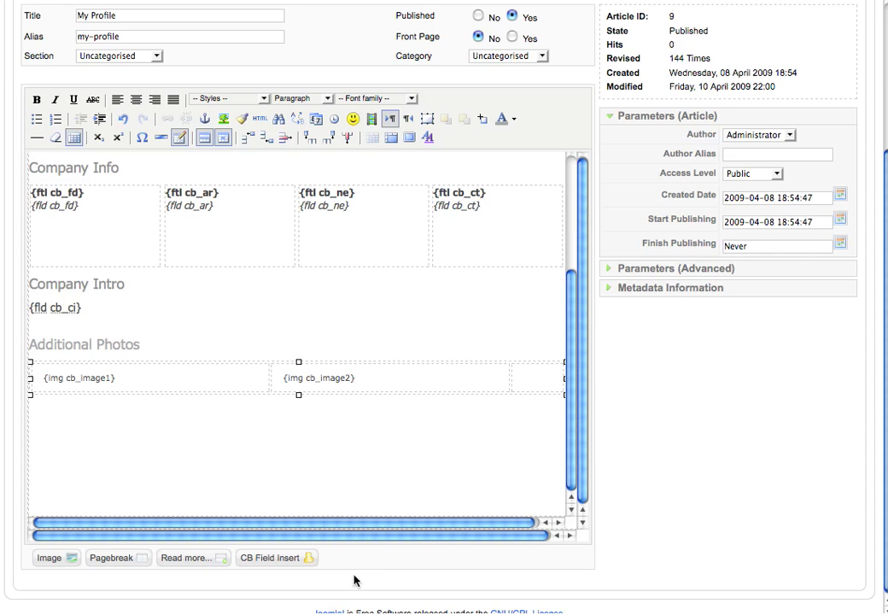
click(279, 556)
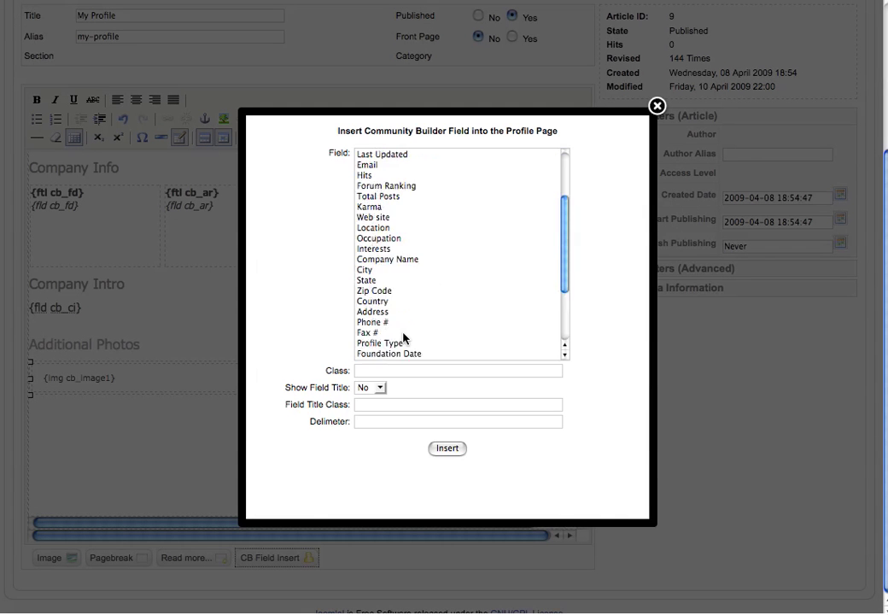
scroll(391, 349, down, 3)
click(391, 353)
click(446, 447)
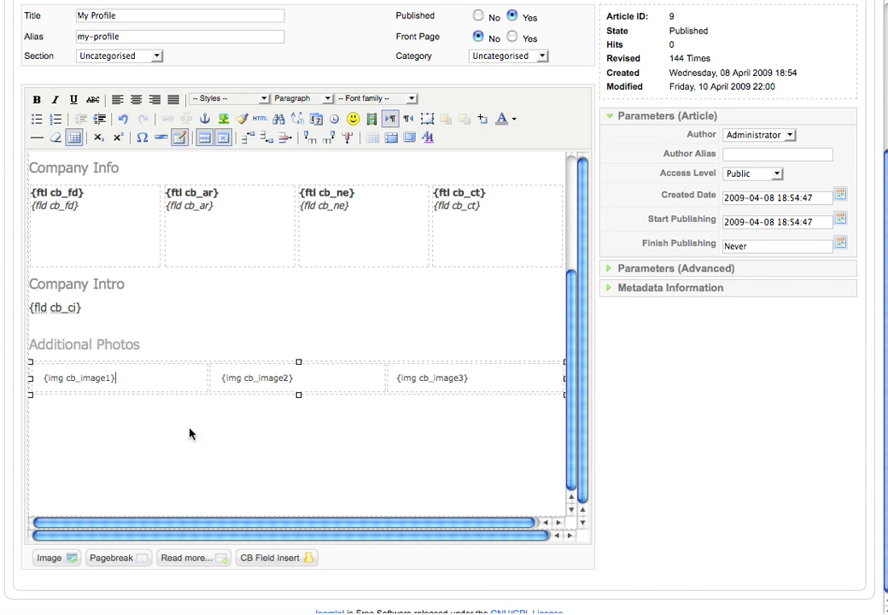
Step: Give all cells in the row the images/bcg1.png background and a #c7c6c7 border colour
click(223, 138)
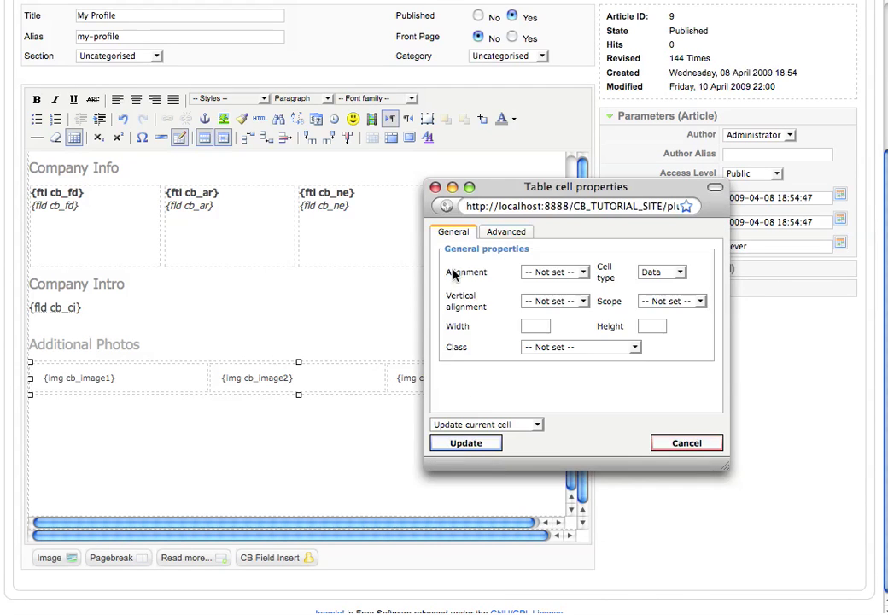
click(505, 231)
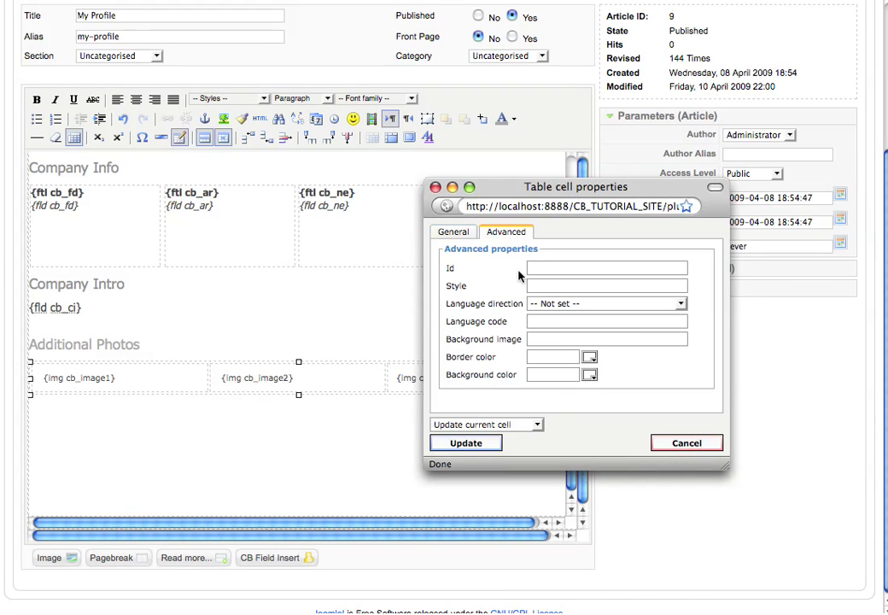
click(561, 339)
text(ima)
text(ges/bcg1.png)
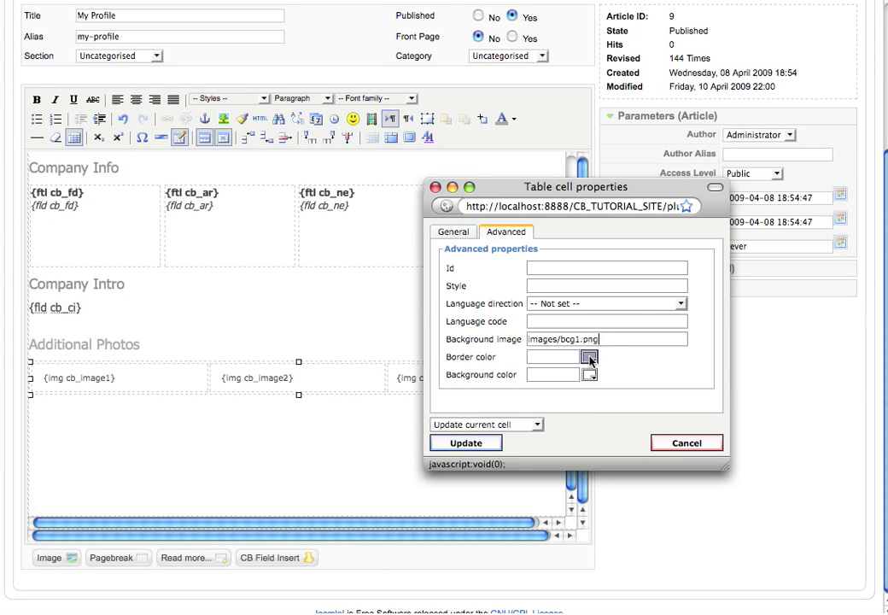
click(589, 357)
click(667, 375)
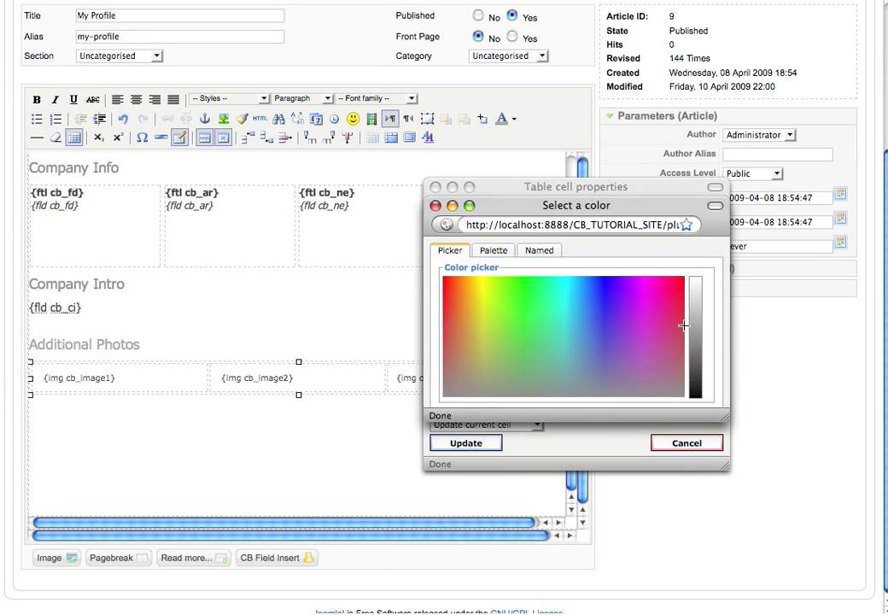
drag(727, 421, 748, 457)
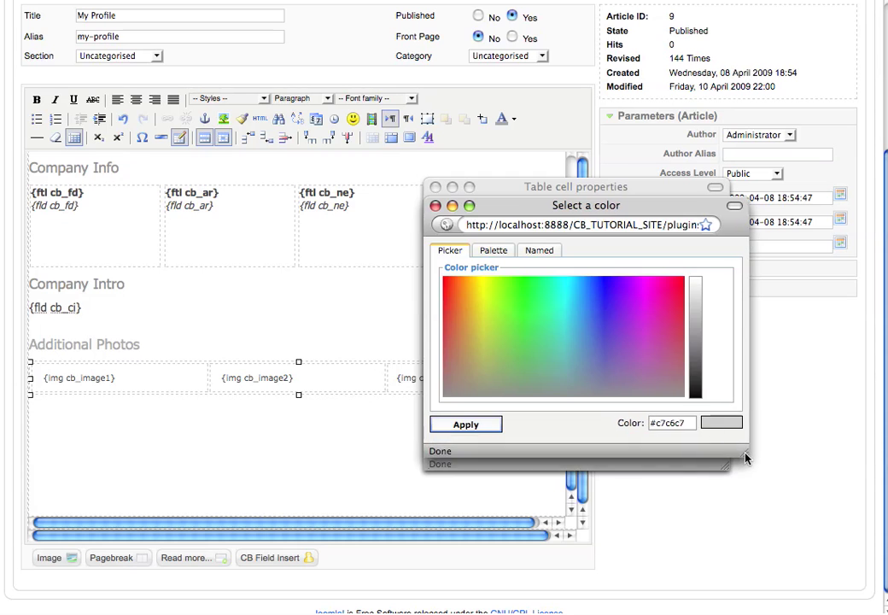
click(461, 422)
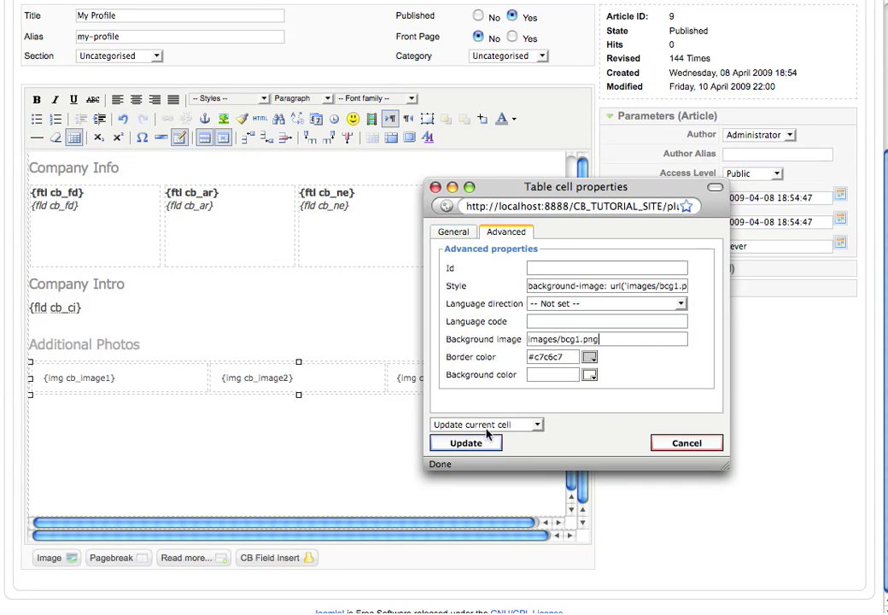
click(484, 424)
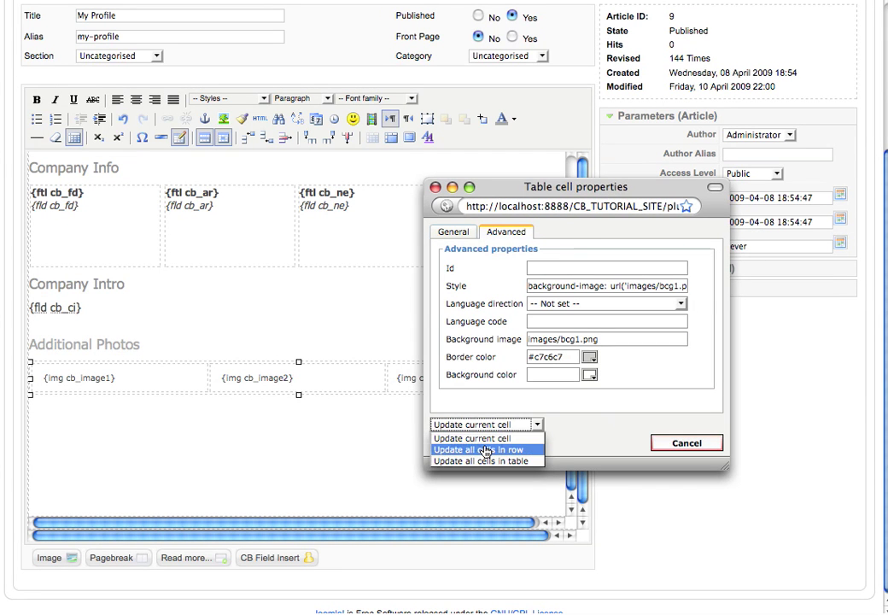
click(485, 450)
click(461, 498)
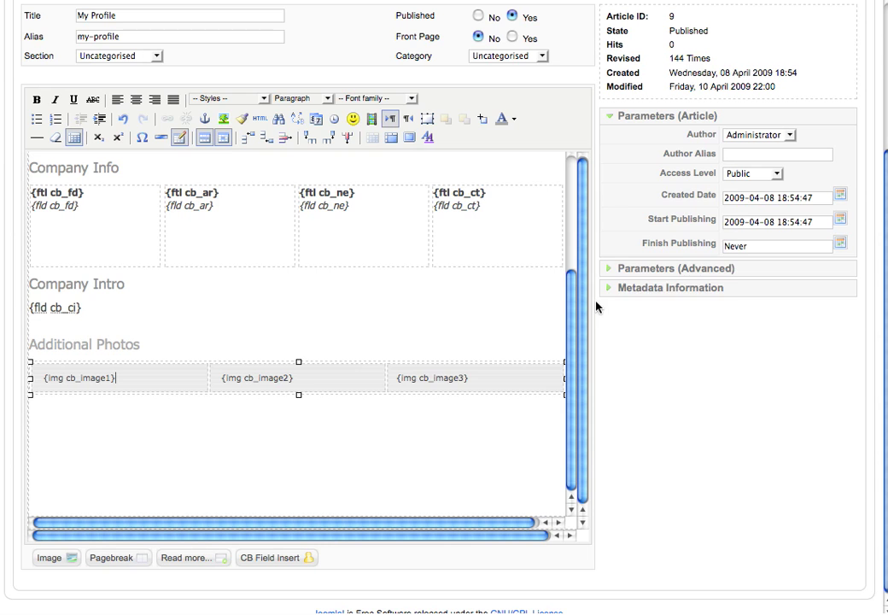
Step: Set the table cell spacing to 10 and save the article
click(74, 138)
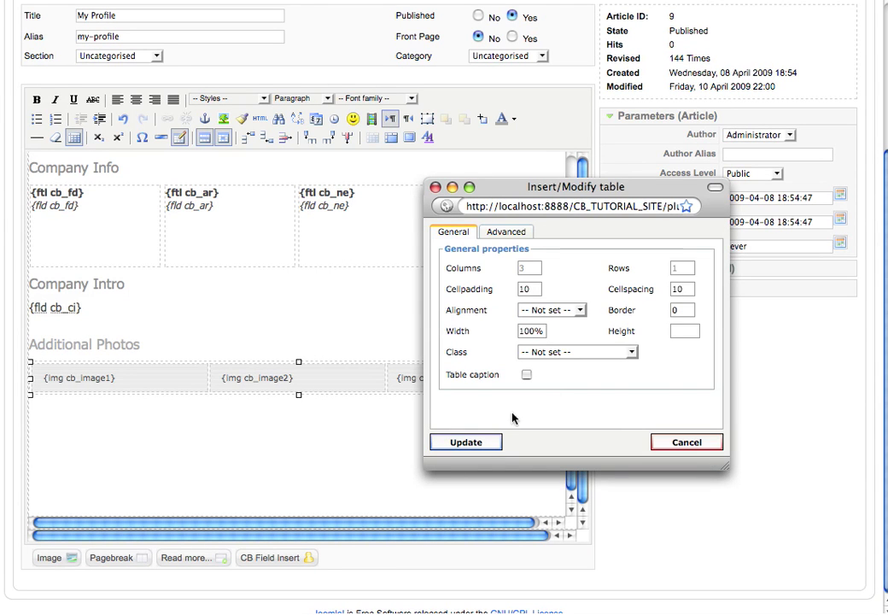
click(482, 442)
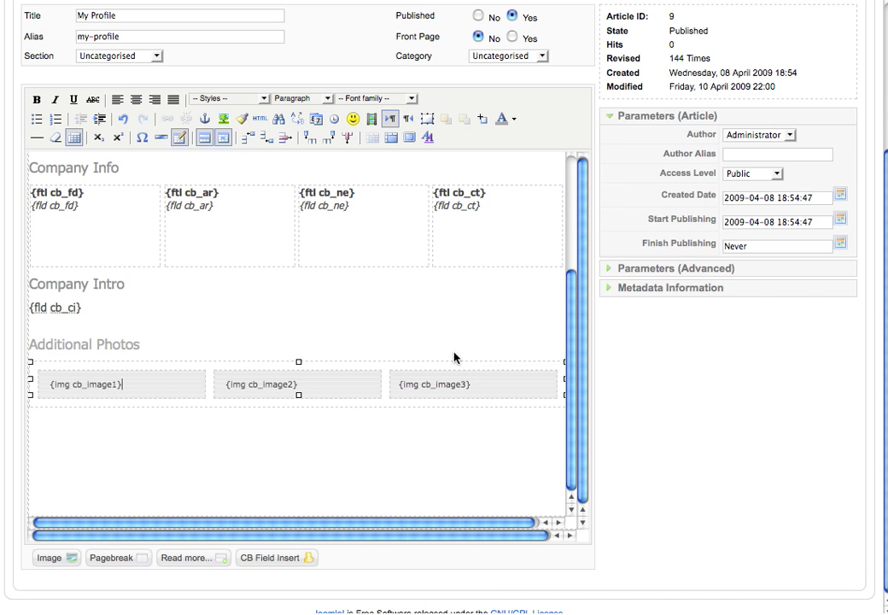
key(ctrl+s)
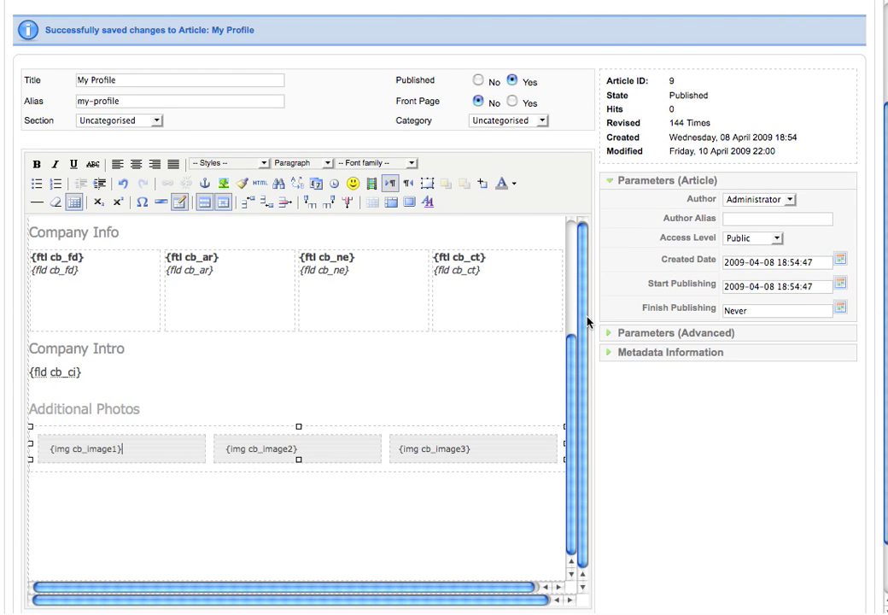
Step: Apply the article changes and scroll through the profile page's three bordered, spaced photos
scroll(677, 174, up, 3)
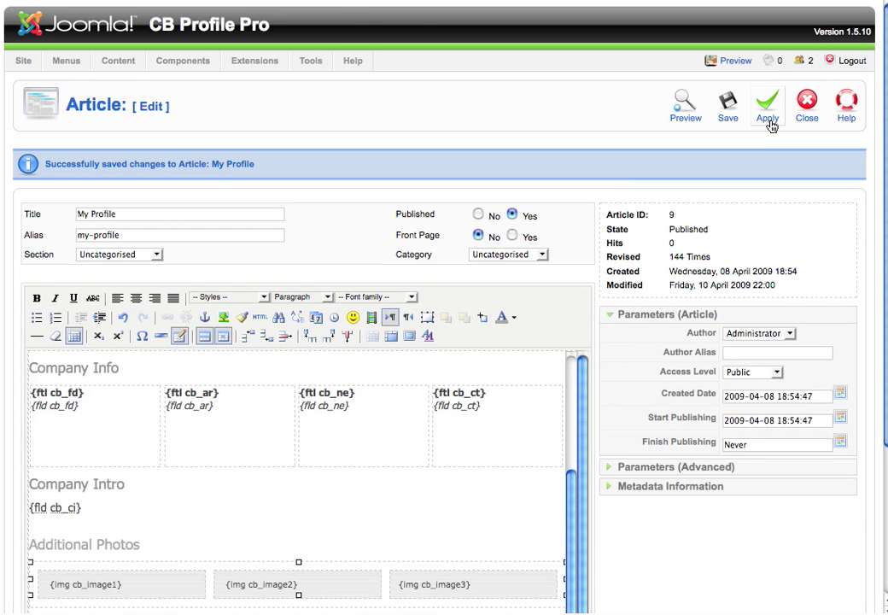
click(768, 111)
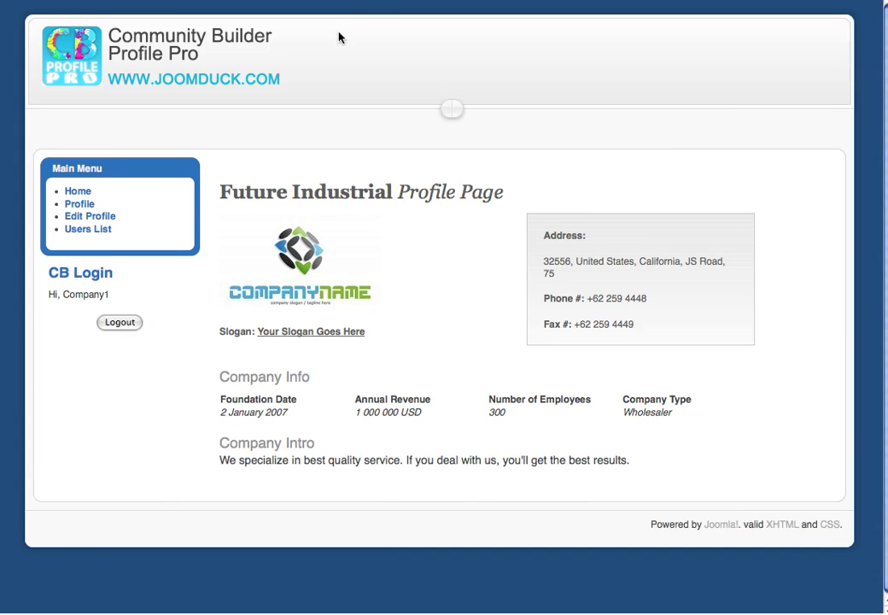
scroll(408, 329, down, 3)
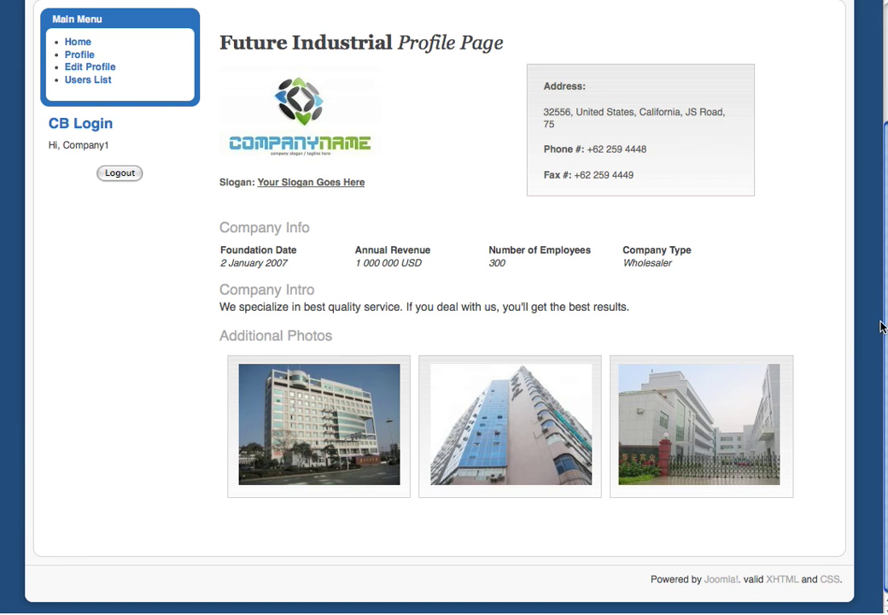
scroll(443, 308, up, 2)
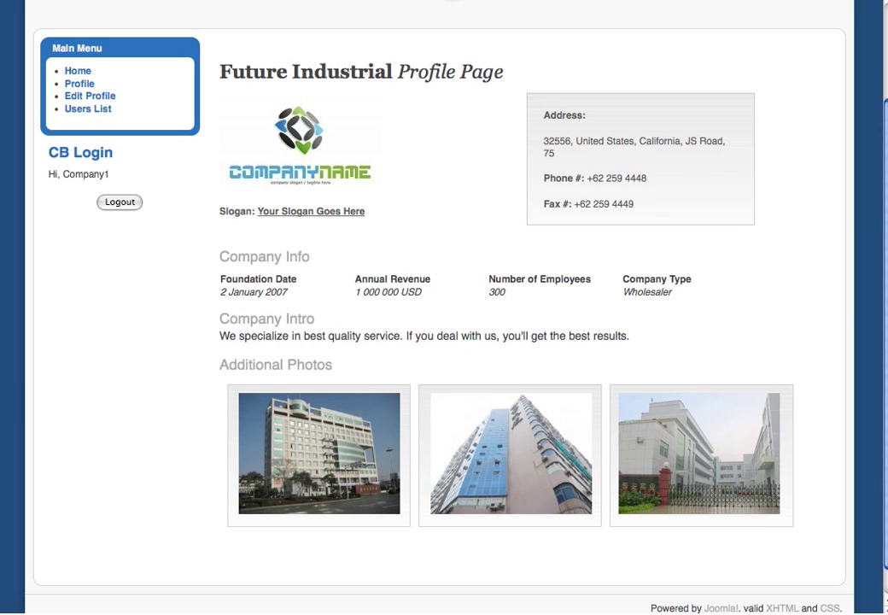